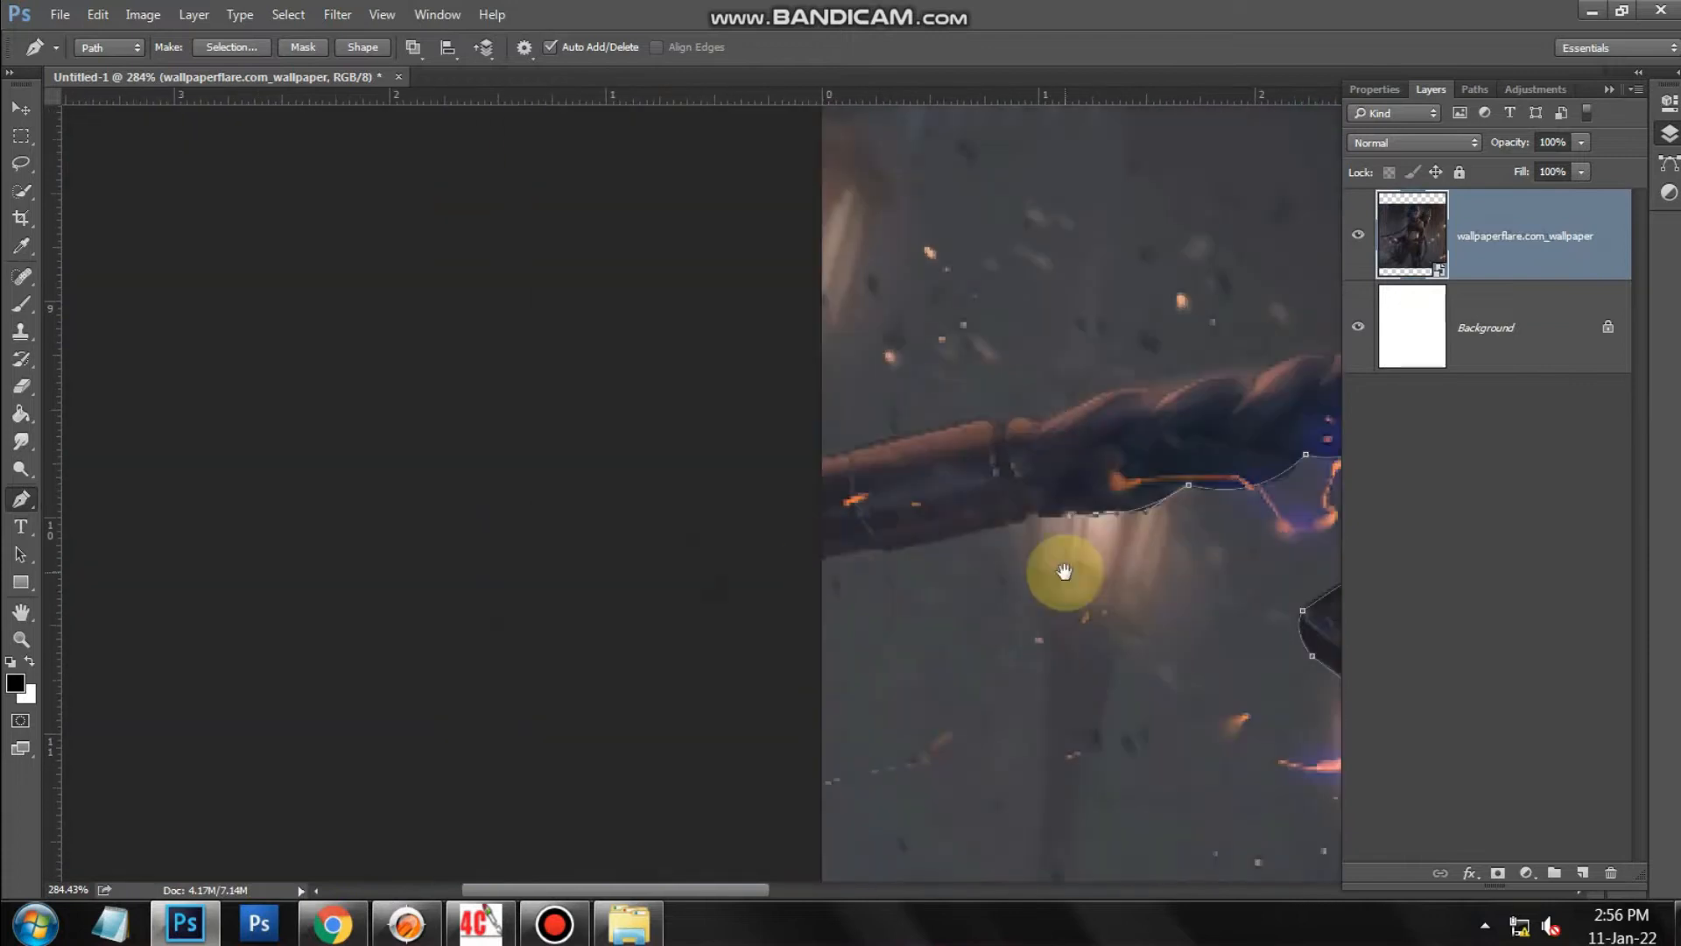
Continue the pen path around the long braid's outer end and along its upper edge toward the shoulder.
left_click_drag(1127, 468, 707, 564)
left_click_drag(841, 428, 908, 435)
left_click_drag(1085, 313, 447, 814)
left_click_drag(616, 435, 585, 703)
left_click_drag(557, 608, 565, 504)
left_click_drag(594, 432, 627, 380)
left_click(681, 280)
Trace the character's hair, head and ear with the Pen tool down to the neck.
left_click_drag(681, 279, 521, 636)
left_click_drag(570, 494, 596, 461)
left_click_drag(671, 401, 807, 382)
left_click(839, 373)
left_click(911, 409)
left_click_drag(987, 645, 931, 563)
left_click(762, 589)
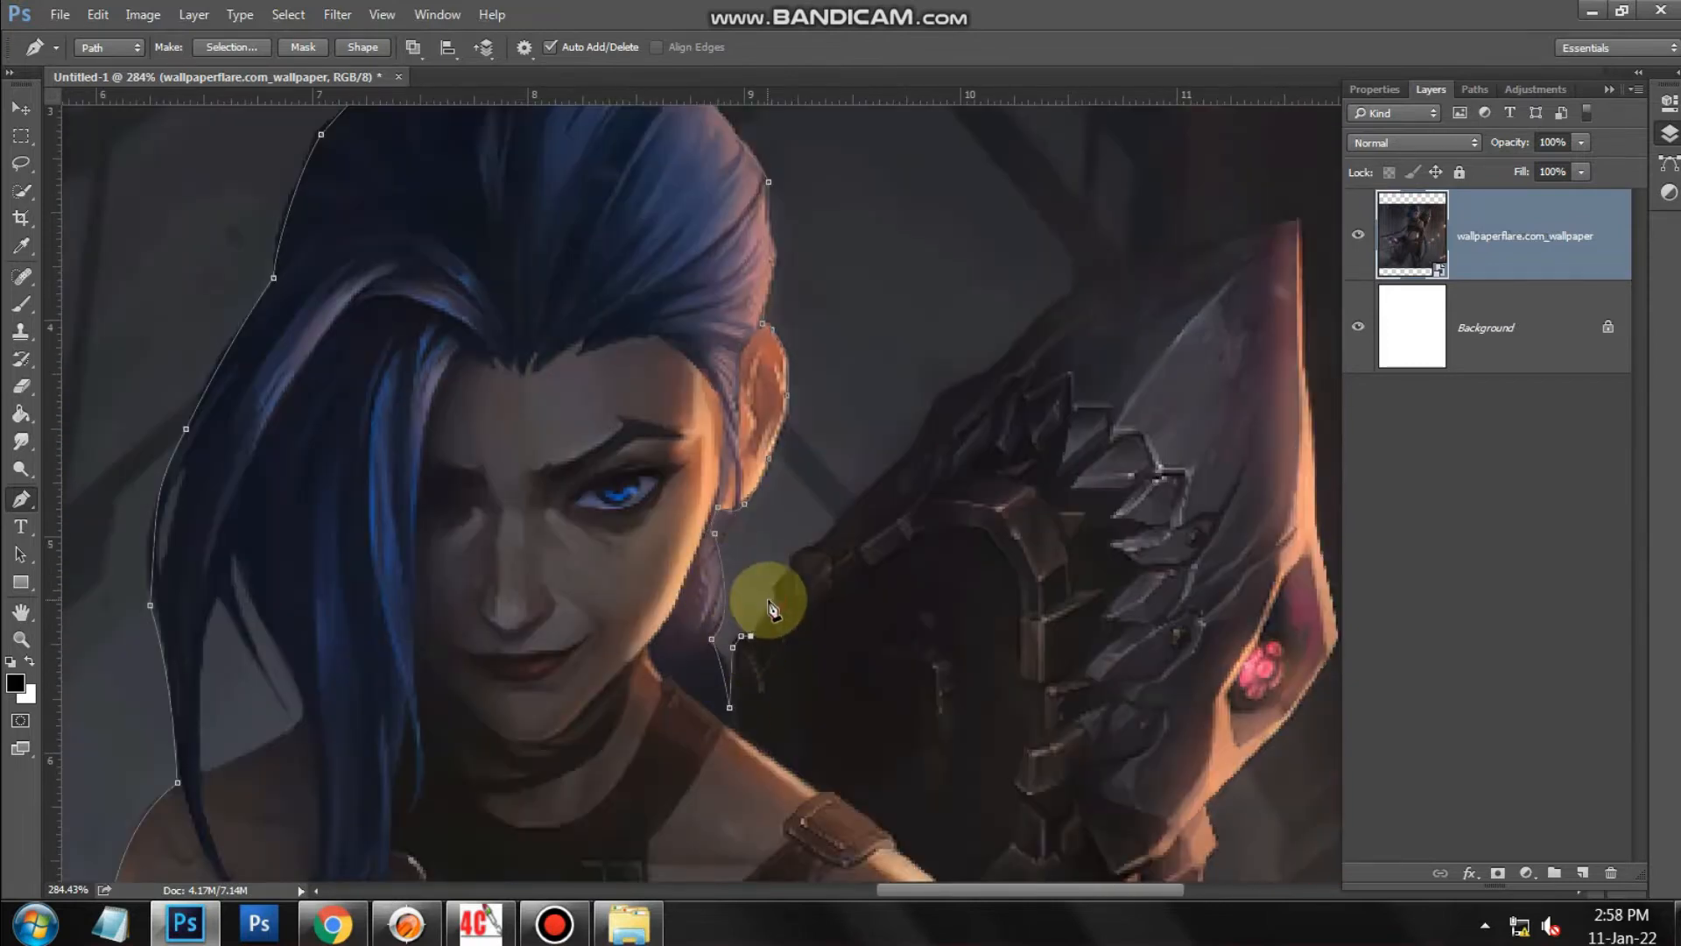
Extend the pen path around the weapon behind the shoulder and down to the upper arm strap.
left_click(747, 464)
left_click(952, 695)
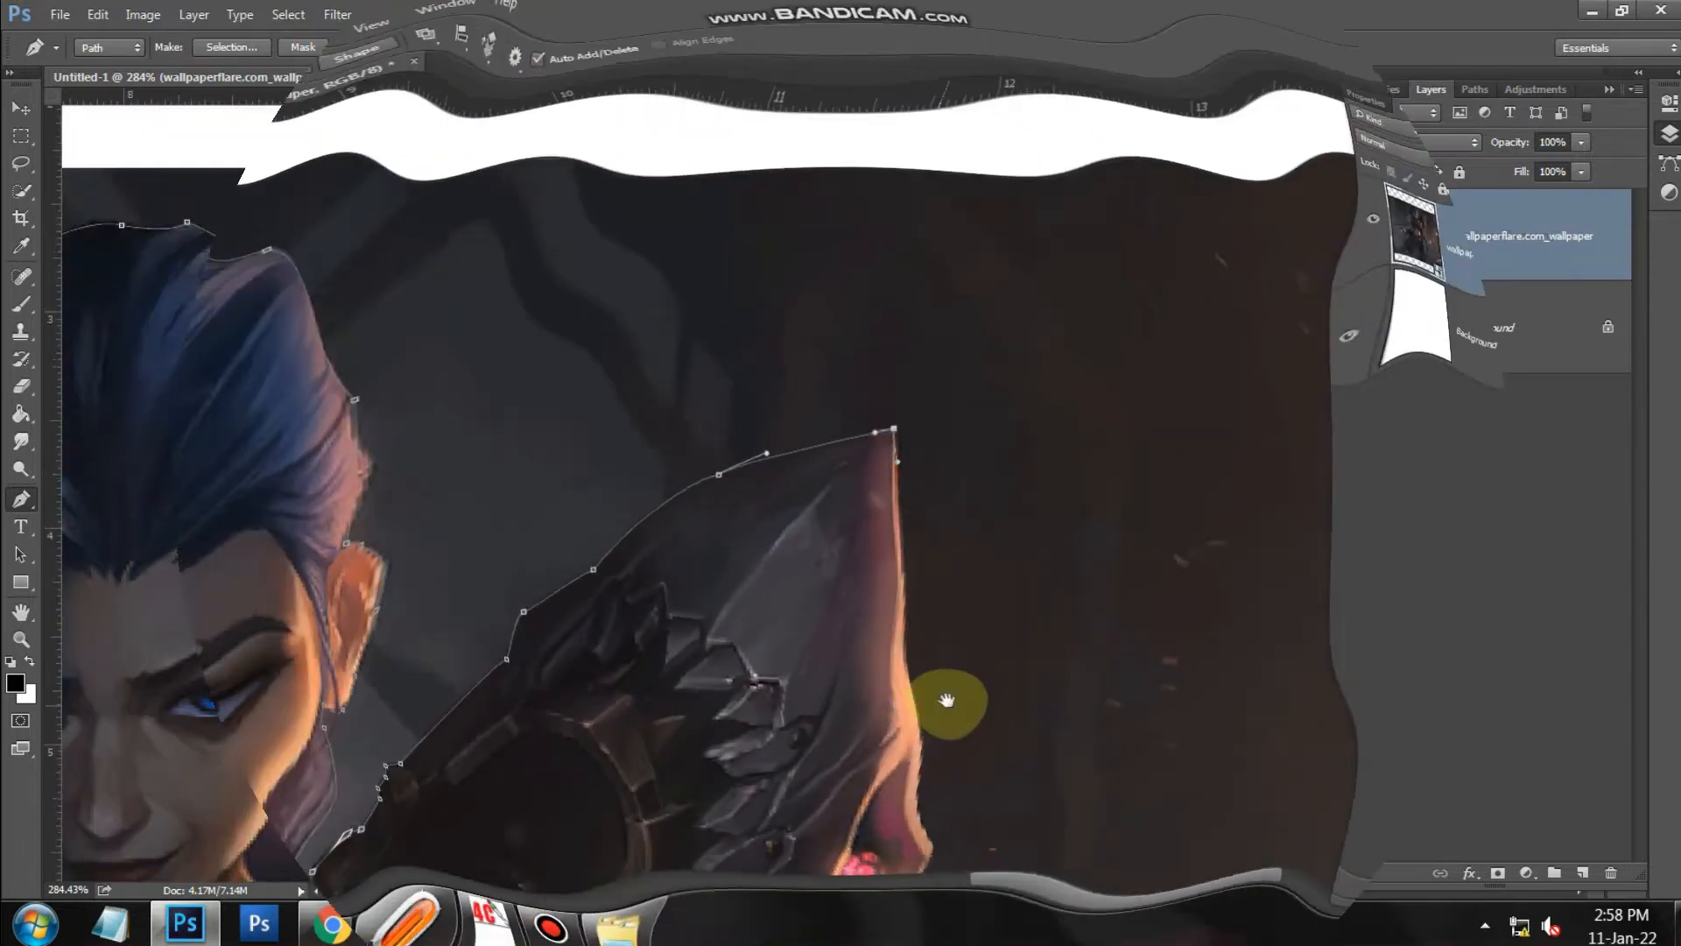
left_click_drag(878, 568, 804, 623)
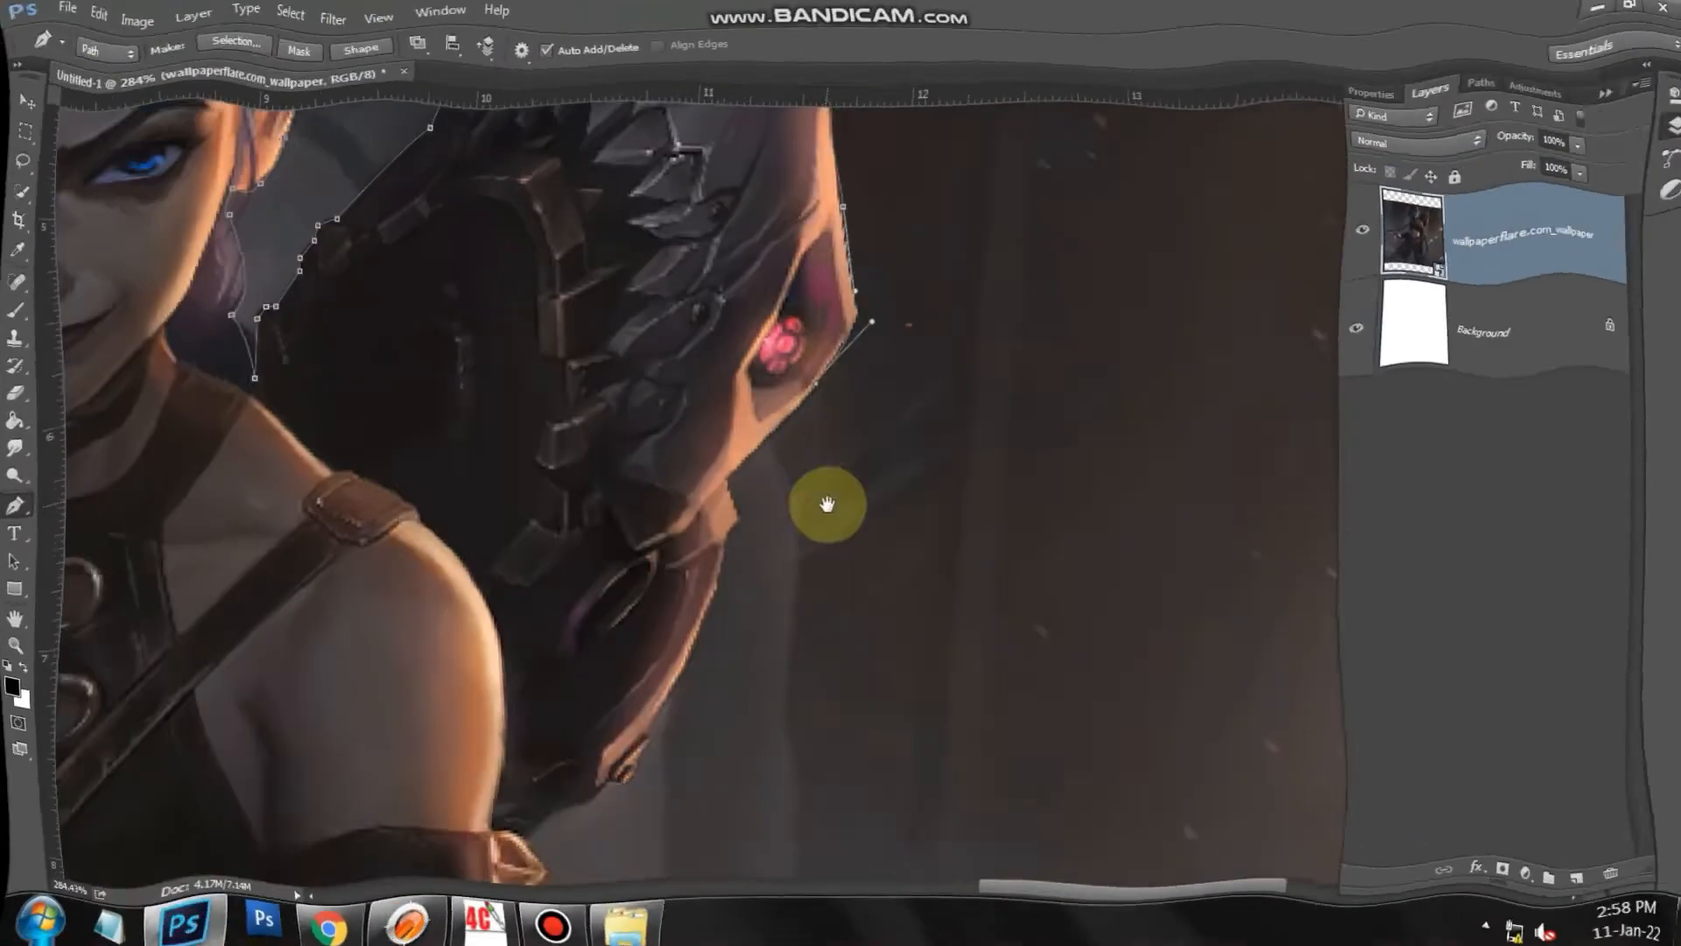
left_click_drag(818, 499, 751, 376)
scroll(750, 376, "down", 3)
left_click_drag(683, 487, 703, 477)
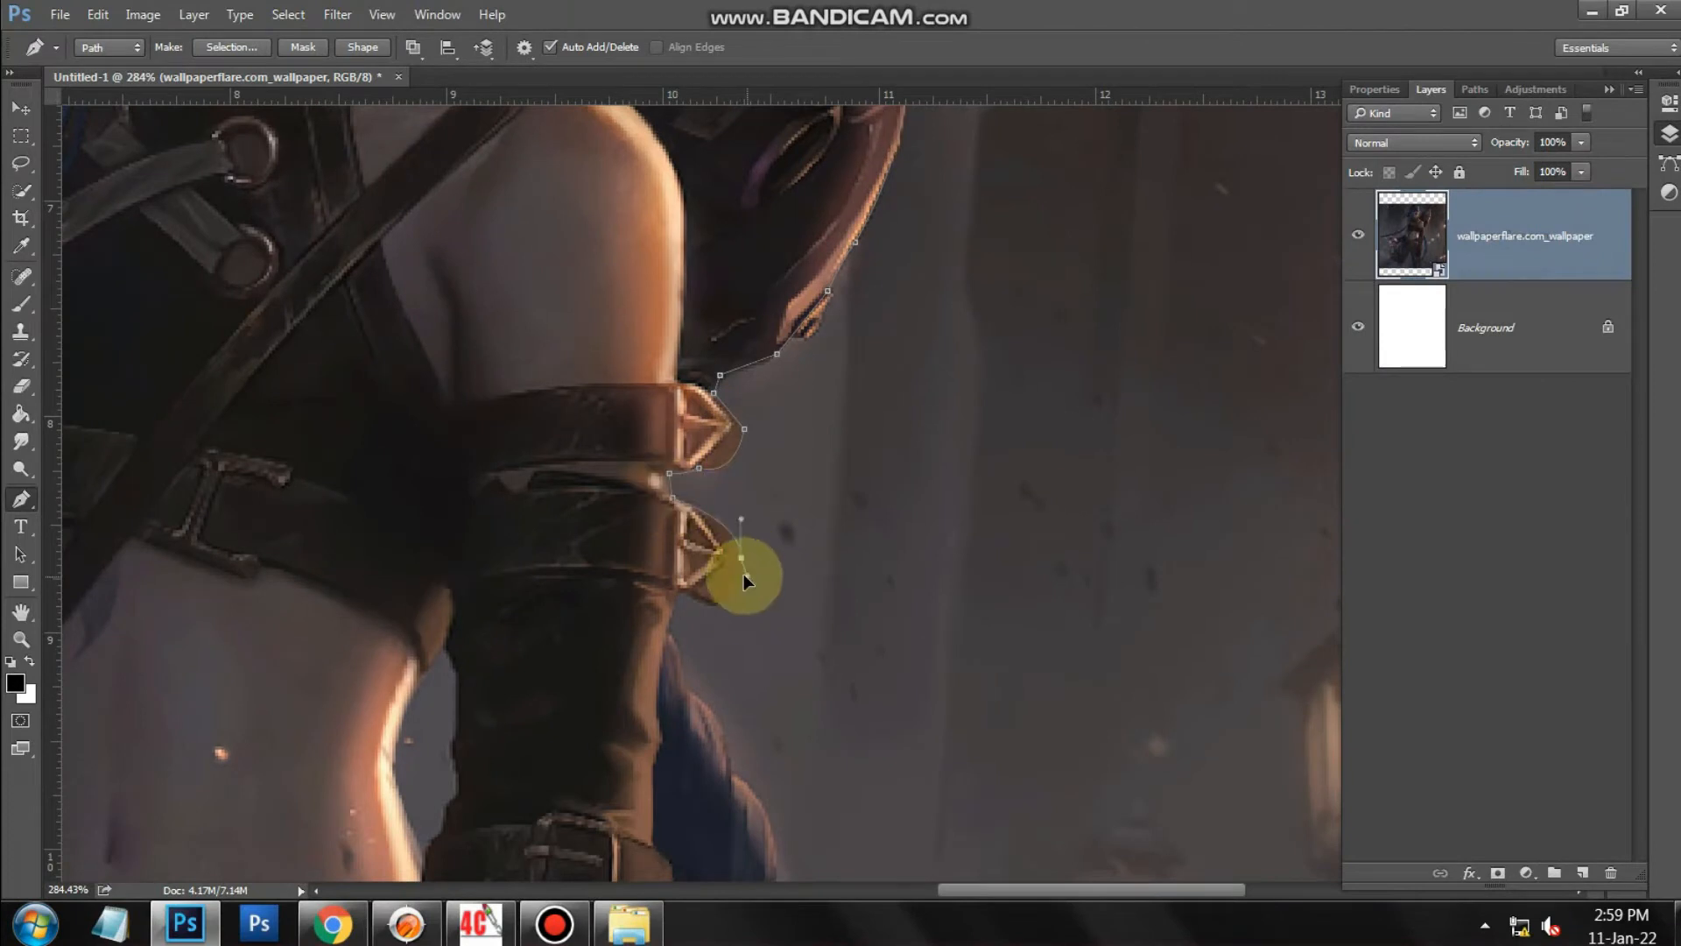
Trace the lower arm strap and the outer edge of the braid hanging behind the arm.
left_click_drag(735, 788, 728, 581)
left_click_drag(698, 570, 711, 597)
left_click(721, 428)
left_click_drag(770, 701, 787, 737)
left_click_drag(810, 718, 739, 212)
left_click_drag(698, 290, 708, 314)
left_click_drag(679, 661, 707, 201)
Continue the path from the braid's lower end down the leg and along the image's bottom edge.
left_click_drag(512, 380, 458, 397)
left_click_drag(442, 534, 531, 393)
left_click_drag(506, 367, 1012, 498)
left_click(971, 715)
left_click(652, 715)
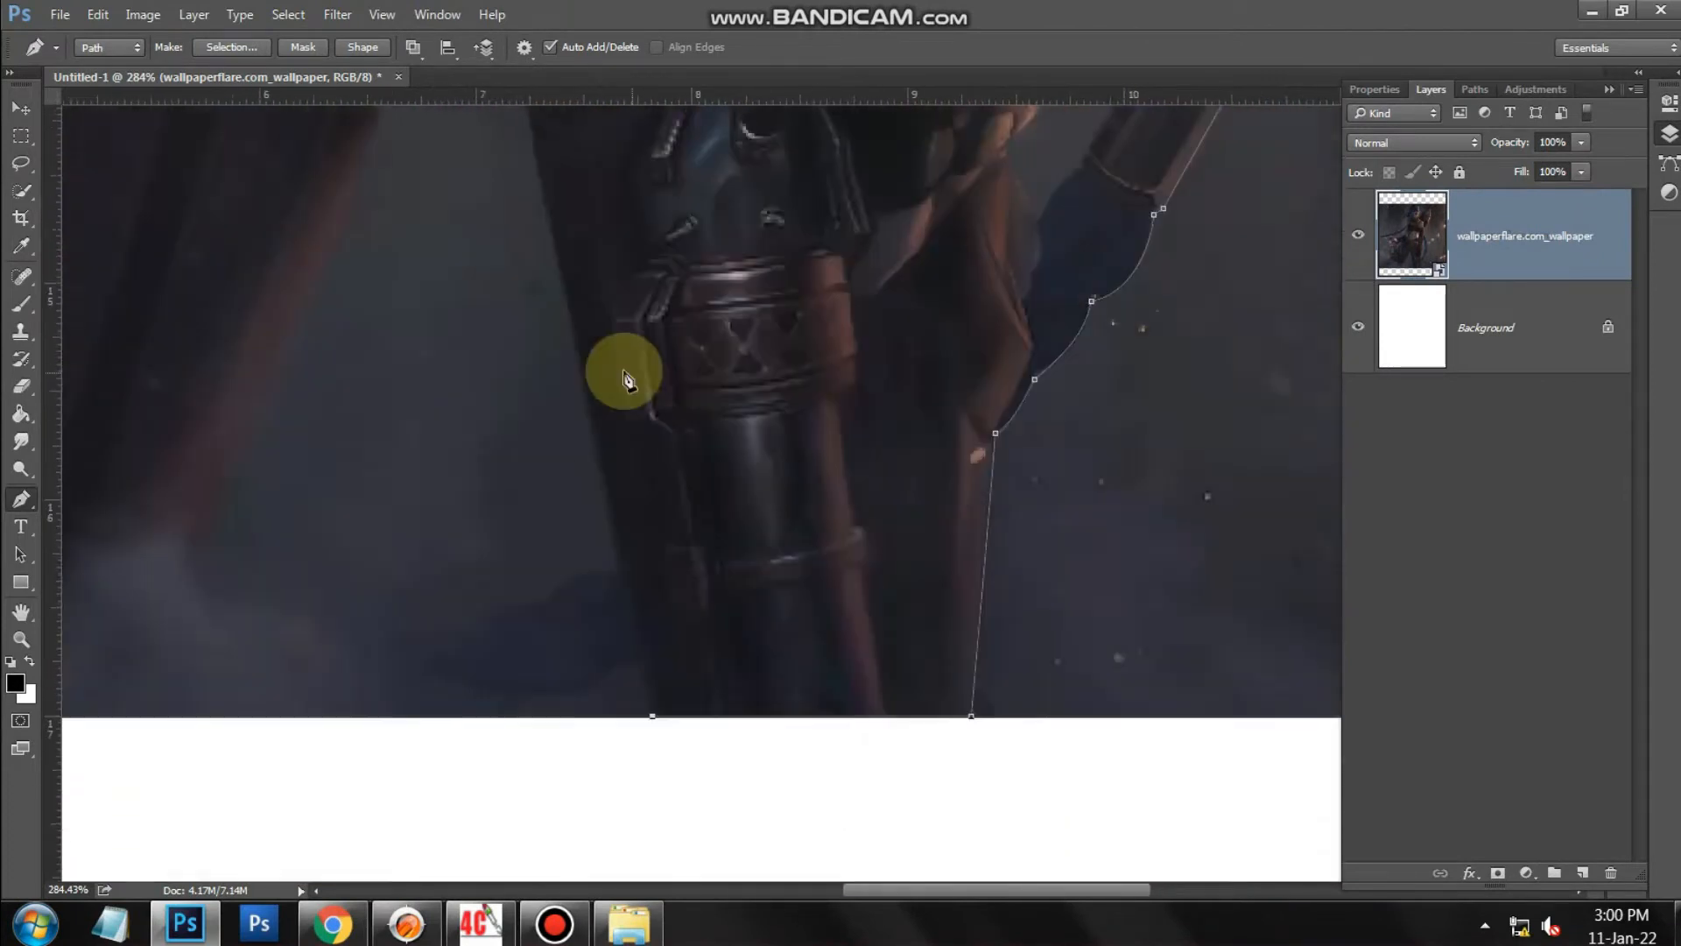
Trace the gap between the legs and the other leg's outline down to the image's bottom edge.
left_click(564, 288)
left_click_drag(565, 287, 799, 642)
left_click(724, 255)
left_click_drag(699, 253, 682, 281)
left_click(586, 552)
left_click_drag(619, 814, 727, 409)
left_click(554, 478)
left_click_drag(626, 593, 950, 396)
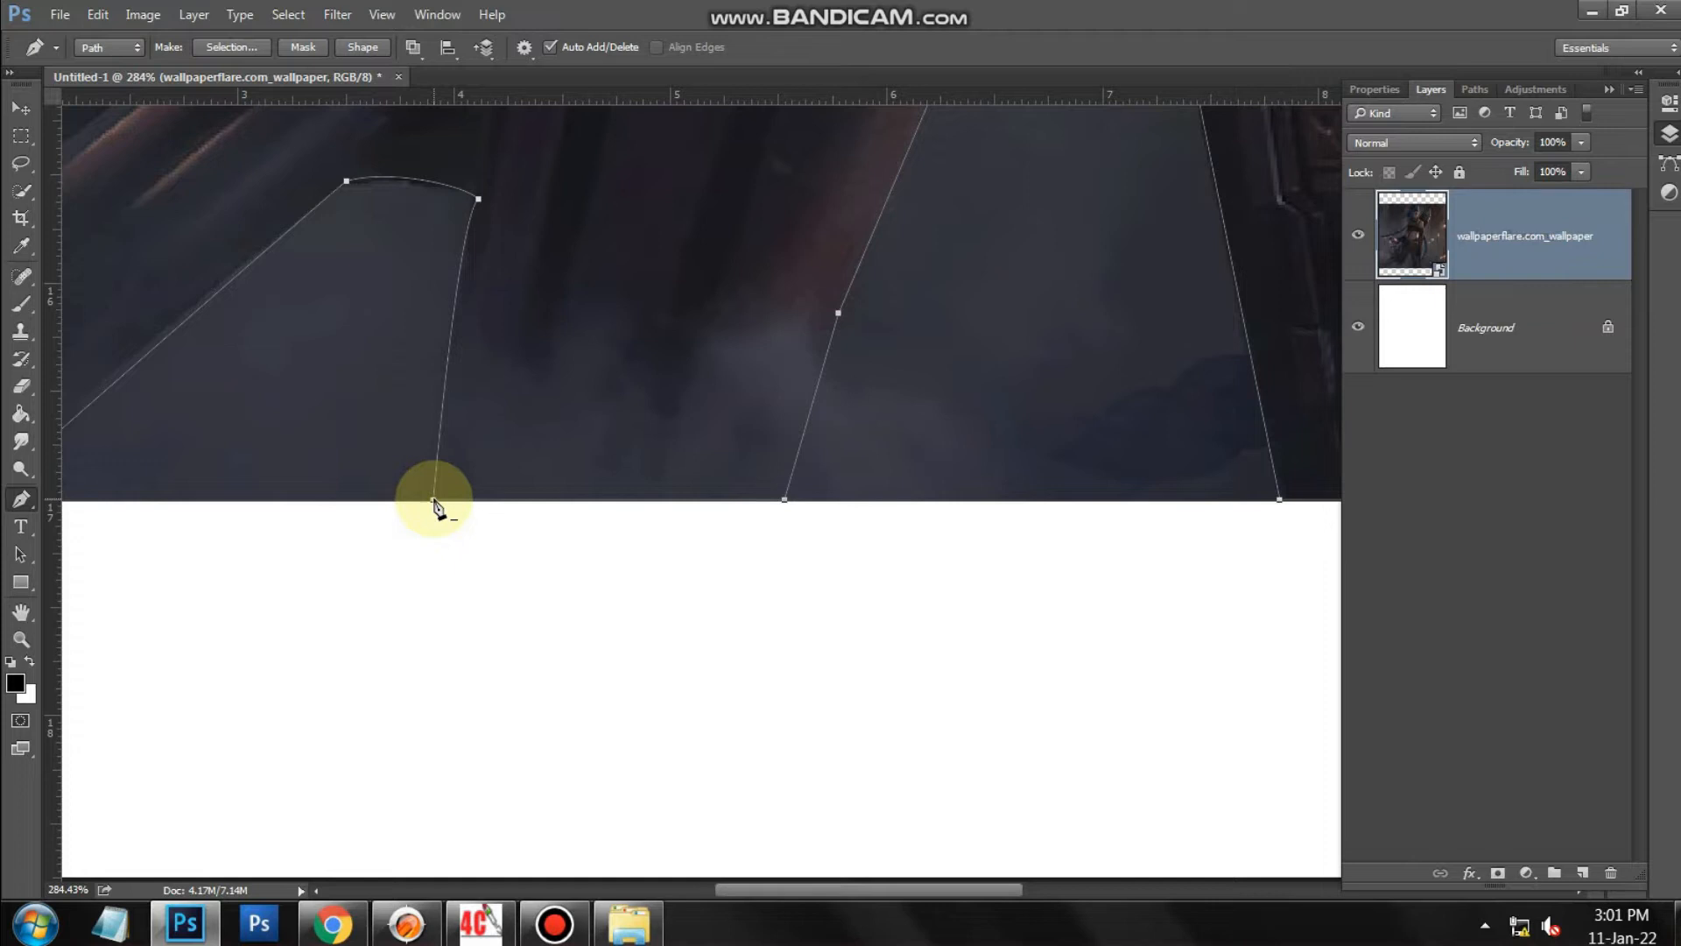
Convert the finished path to a selection and add a layer mask that isolates the character.
key("ctrl+Return")
scroll(442, 497, "down", 3)
left_click_drag(818, 347, 883, 681)
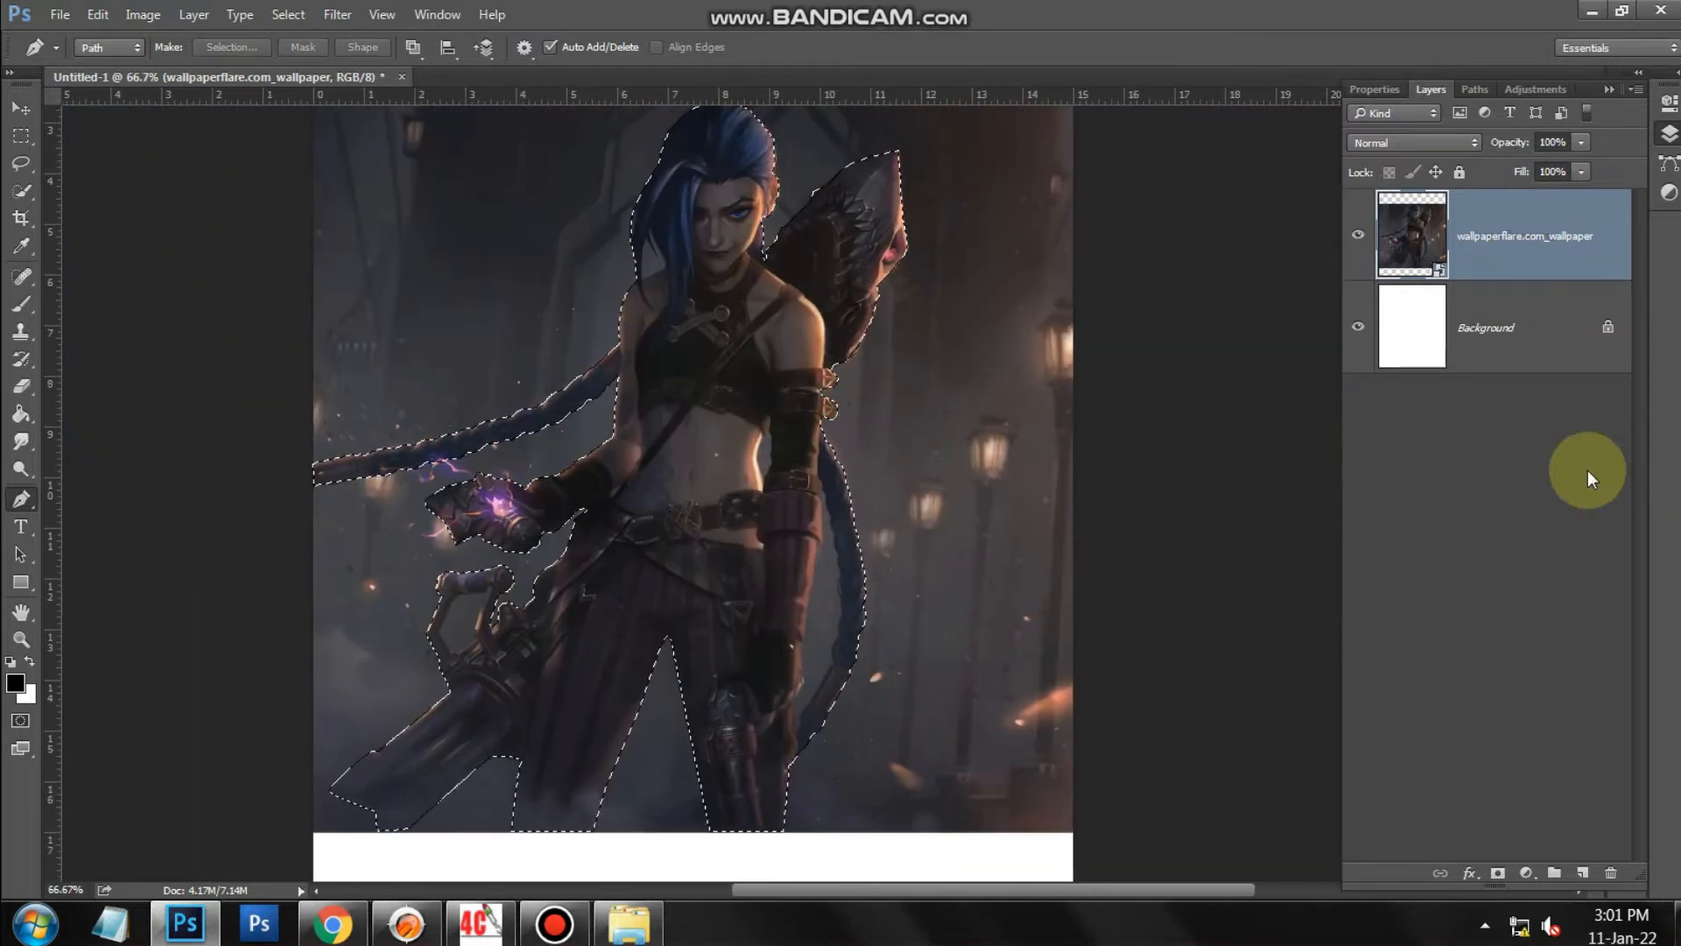
left_click(1497, 873)
left_click(855, 589, "ctrl+alt")
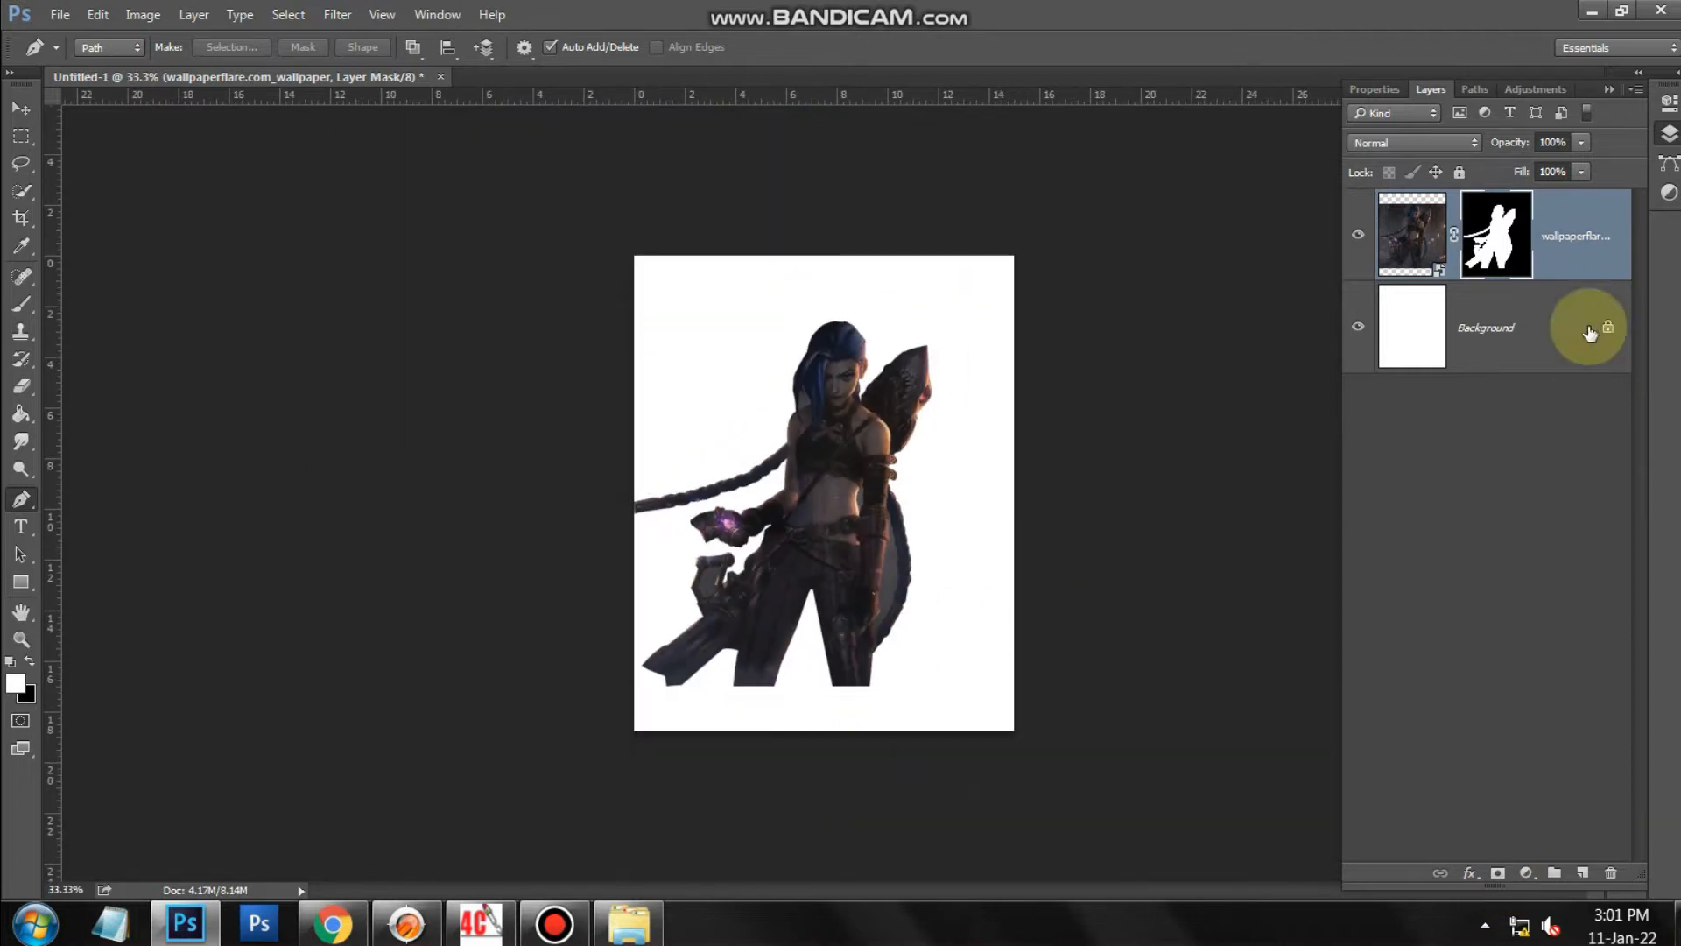
Save the document as Untitled-1.psd.
key("ctrl+s")
left_click(854, 705)
key("Return")
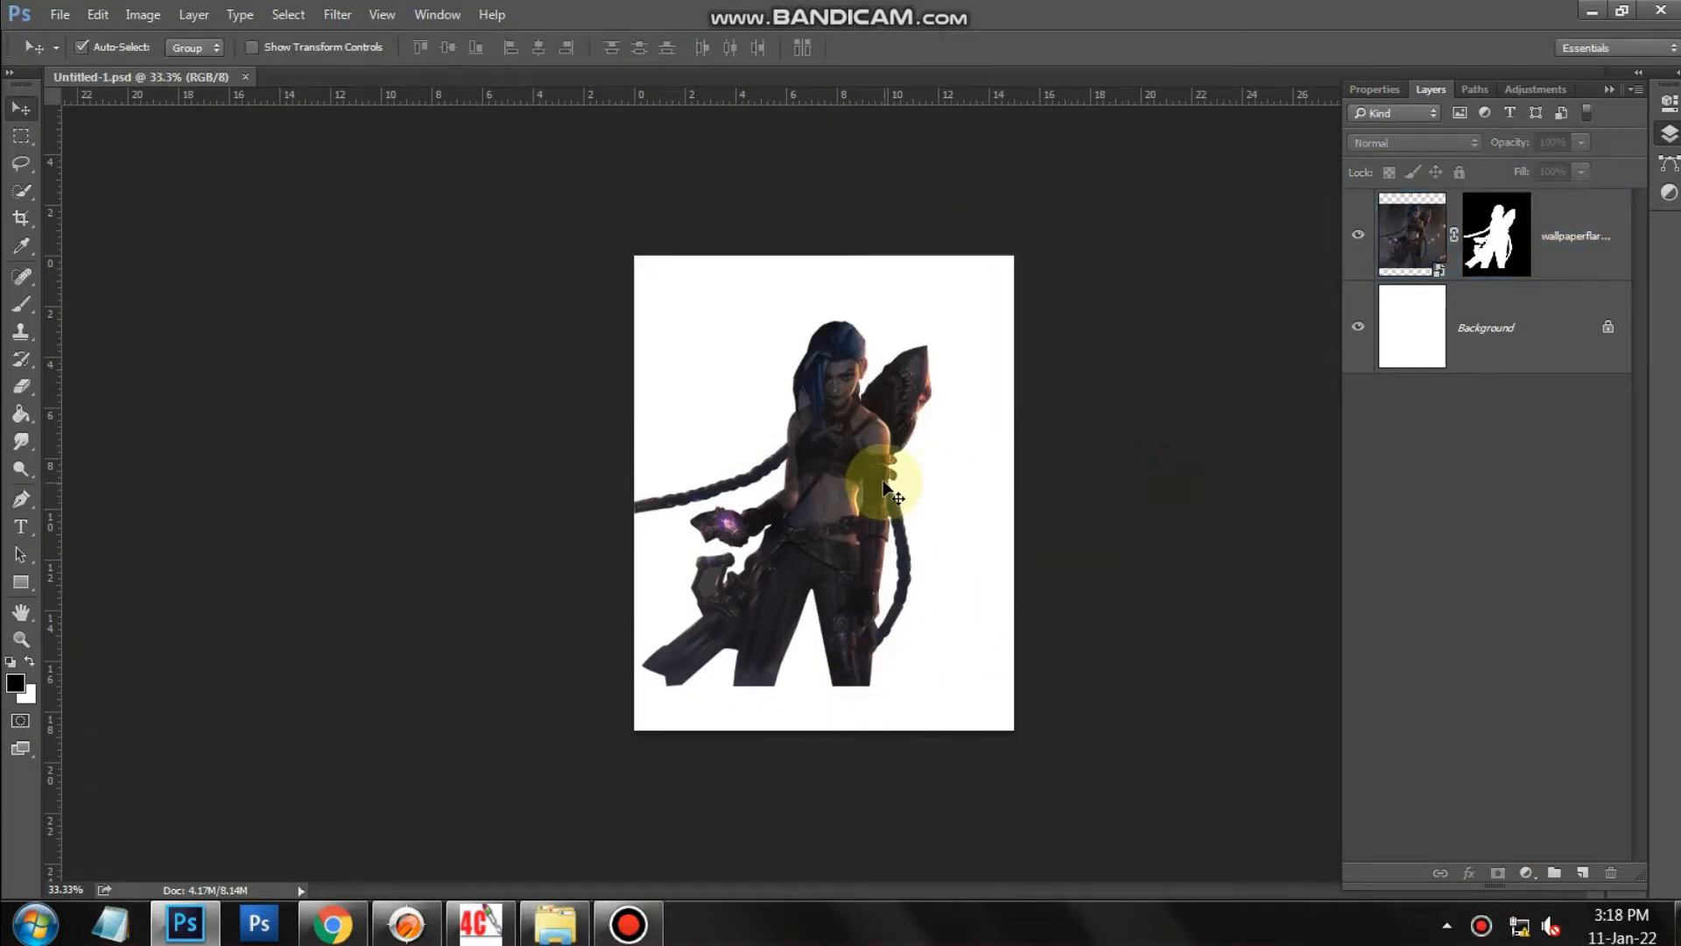
Scale the character to about 107.3% and move it down to the canvas's lower edge.
left_click(887, 488)
key("ctrl+t")
left_click_drag(1125, 688, 1175, 728)
left_click_drag(896, 520, 885, 536)
key("Return")
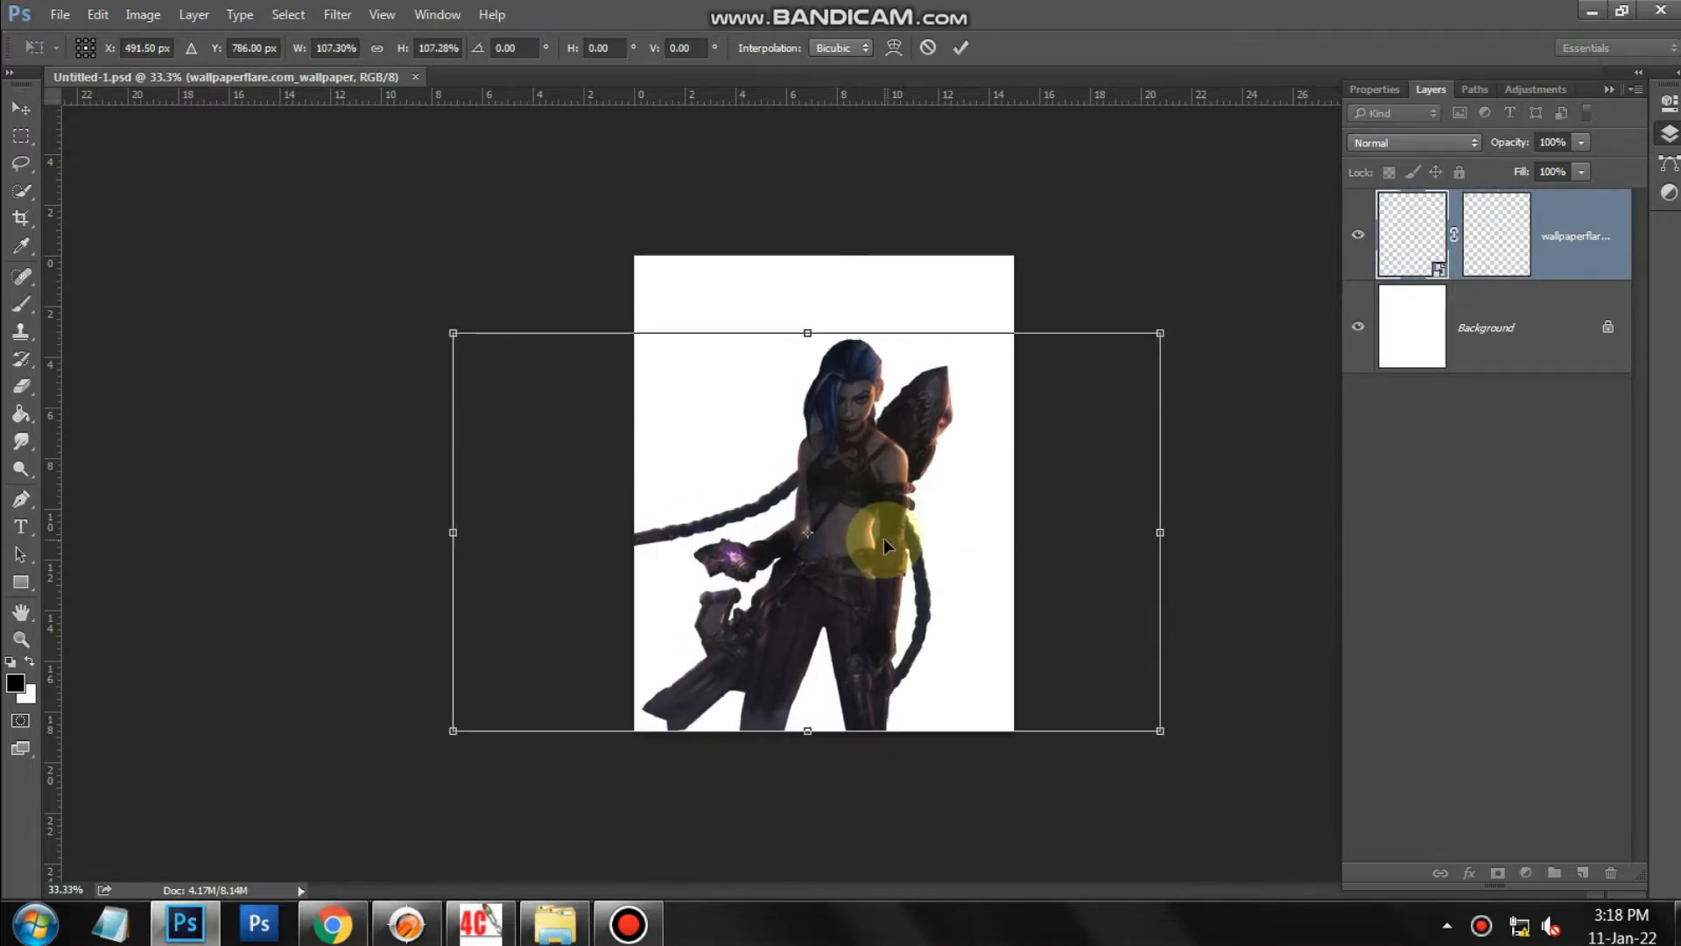
Place the xx image from the new stoke img folder and enlarge it to about the canvas width.
key("alt+Tab")
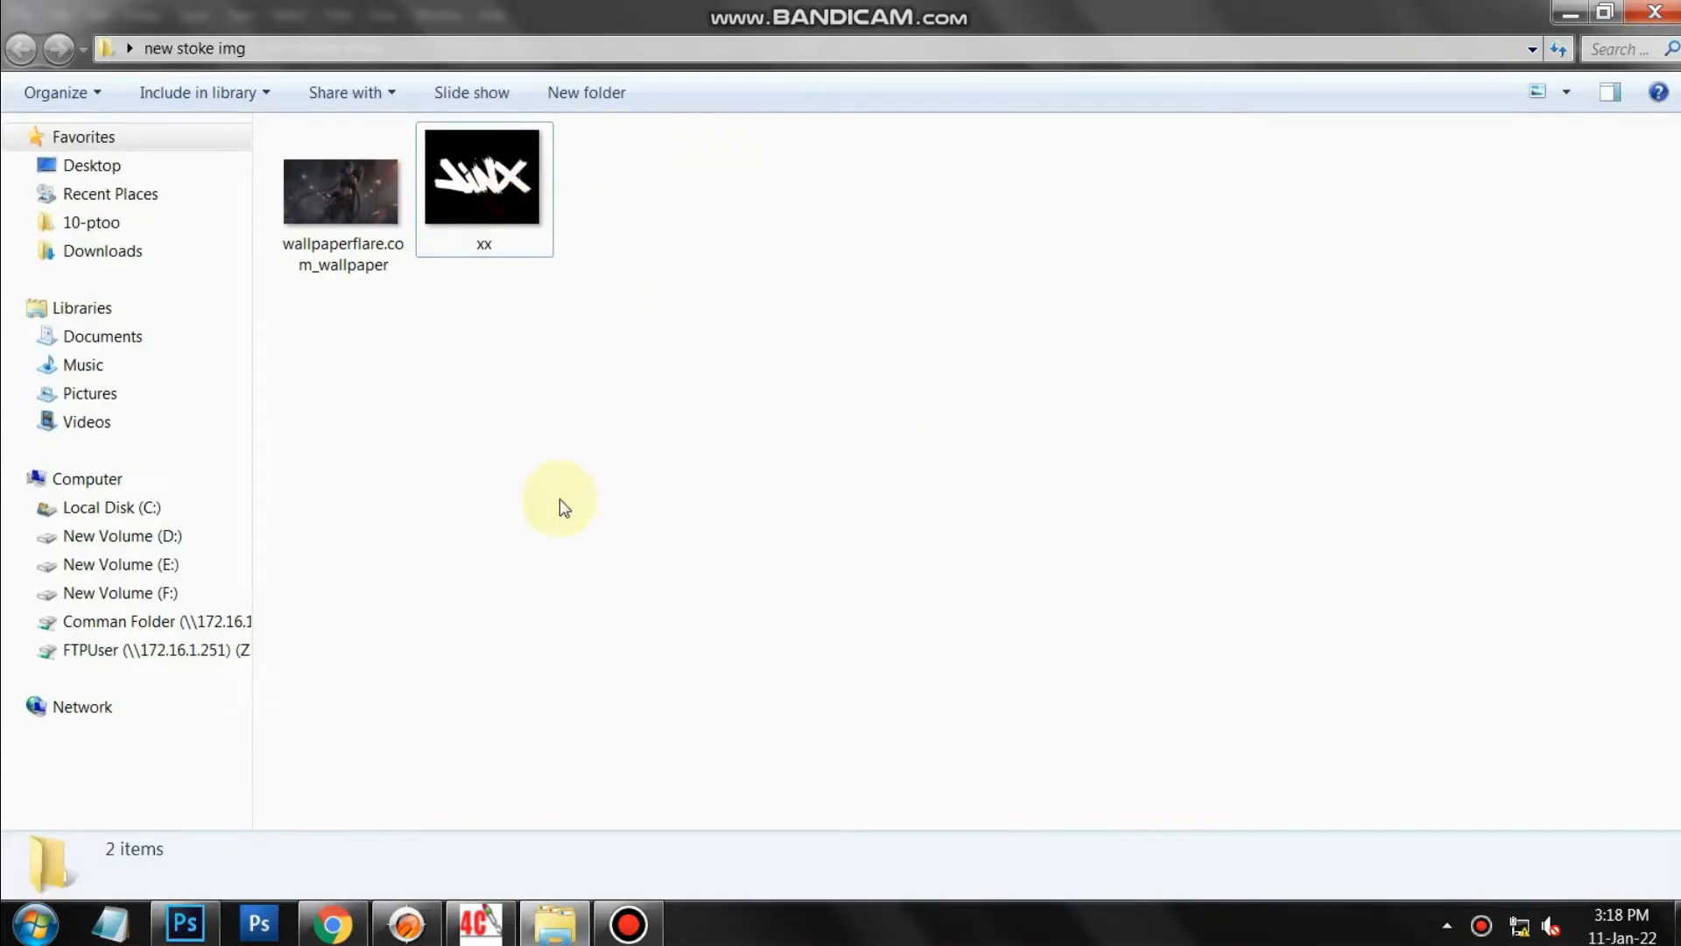
left_click_drag(484, 168, 816, 331)
left_click_drag(837, 455, 720, 277)
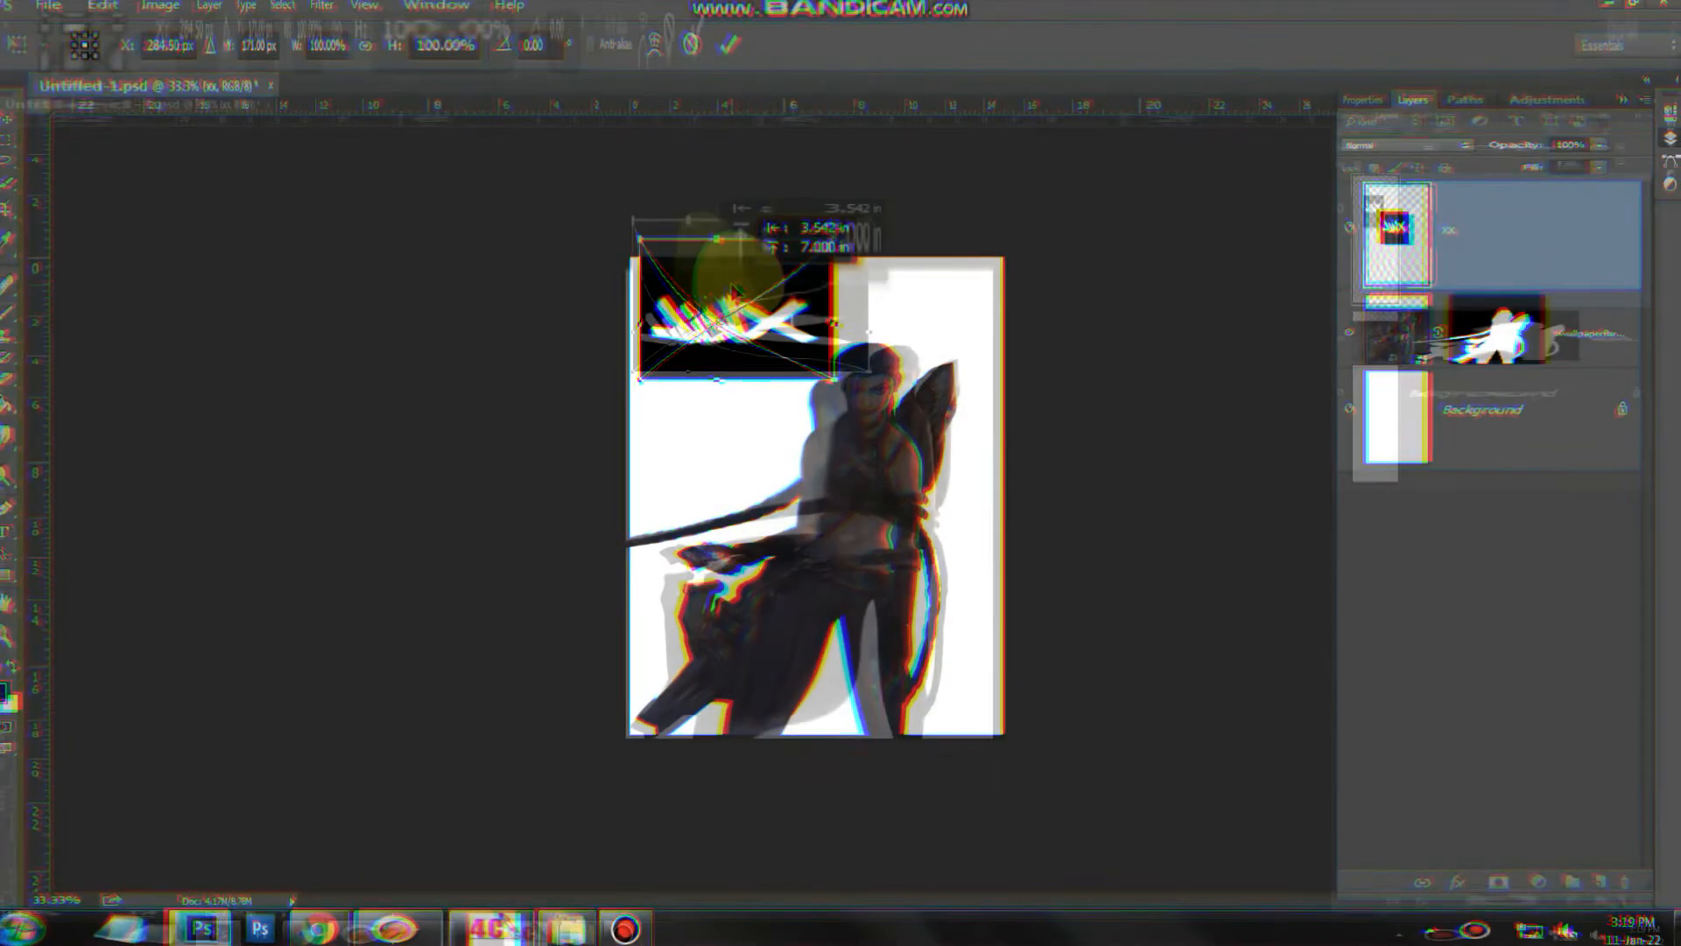
left_click_drag(826, 373, 1060, 499)
key("Return")
Move the xx layer beneath the character and enlarge it slightly so it covers the full canvas width.
left_click_drag(1506, 254, 1554, 366)
left_click_drag(967, 289, 965, 290)
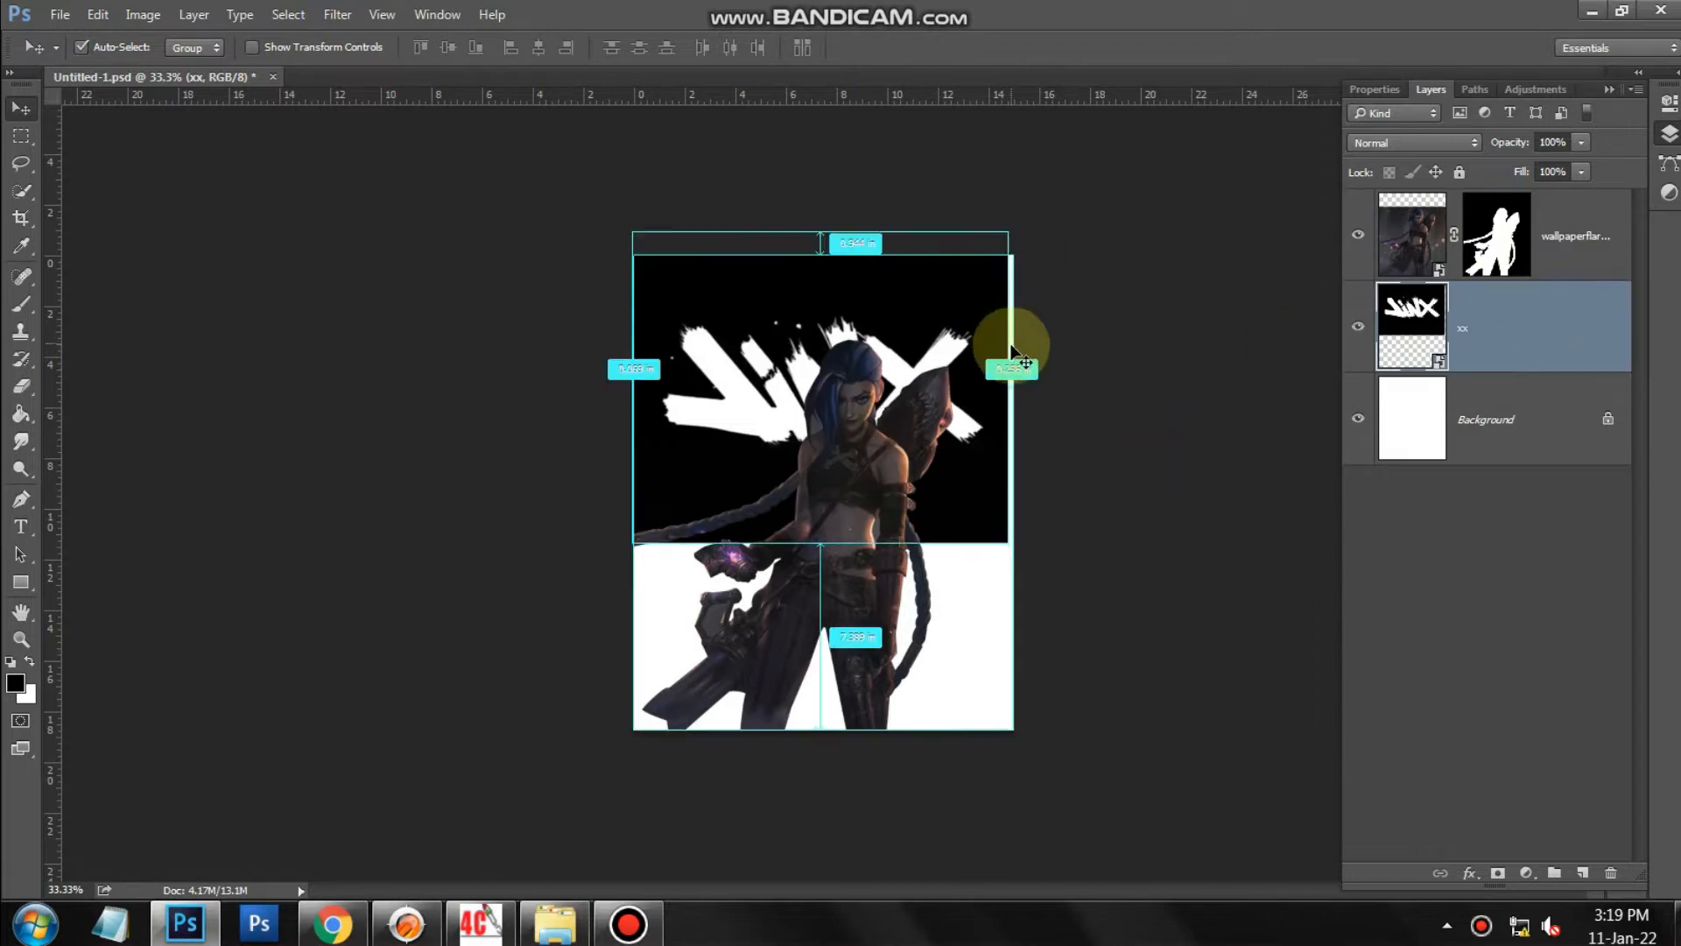
key("ctrl+t")
left_click_drag(633, 232, 605, 207)
left_click_drag(951, 303, 970, 305)
key("Return")
Add a black solid color fill layer and place it beneath the xx layer.
left_click(1526, 873)
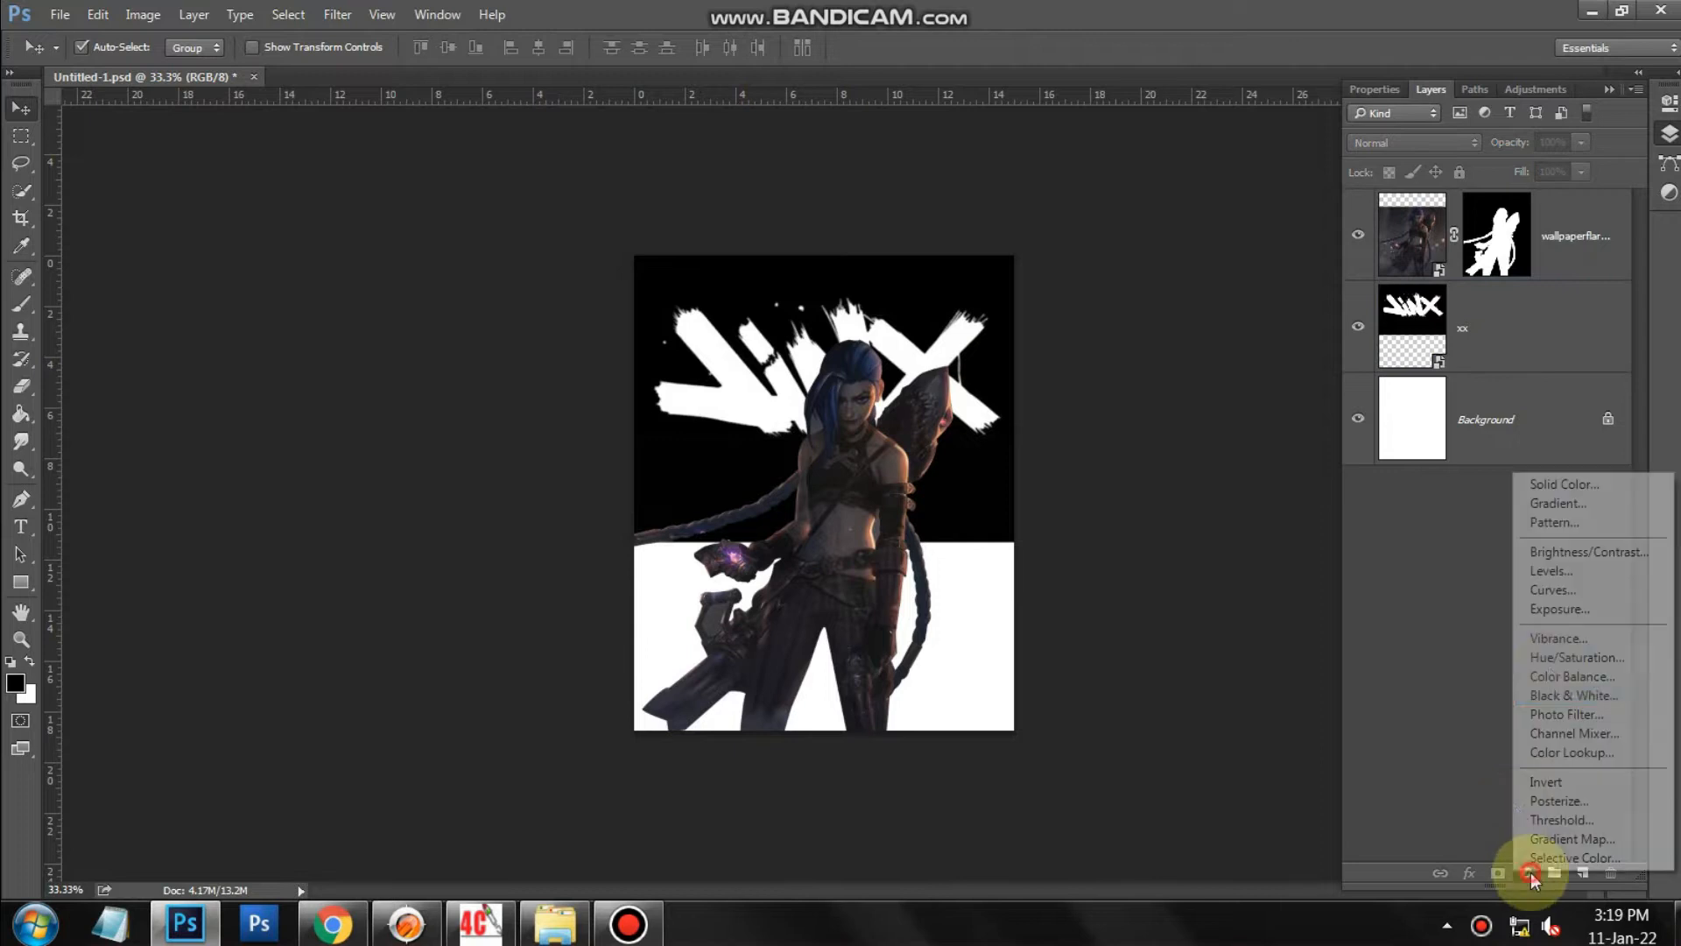
left_click(1594, 484)
left_click(1540, 192)
left_click_drag(1592, 230, 1587, 462)
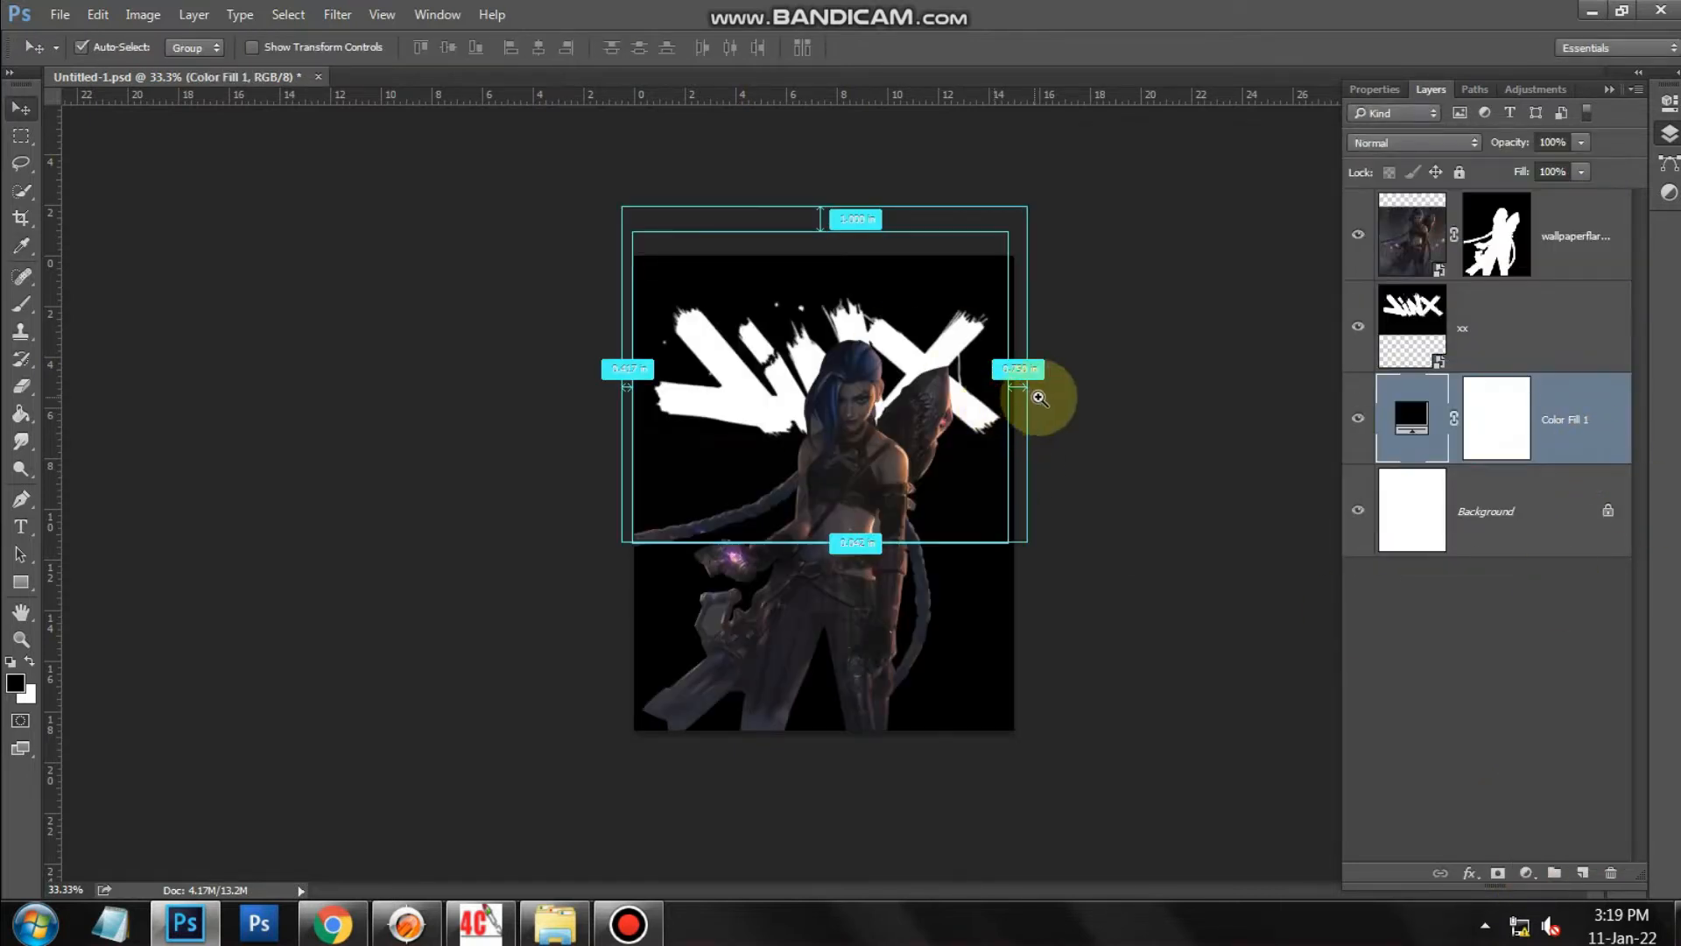
scroll(1092, 397, "up", 6)
left_click(1151, 357)
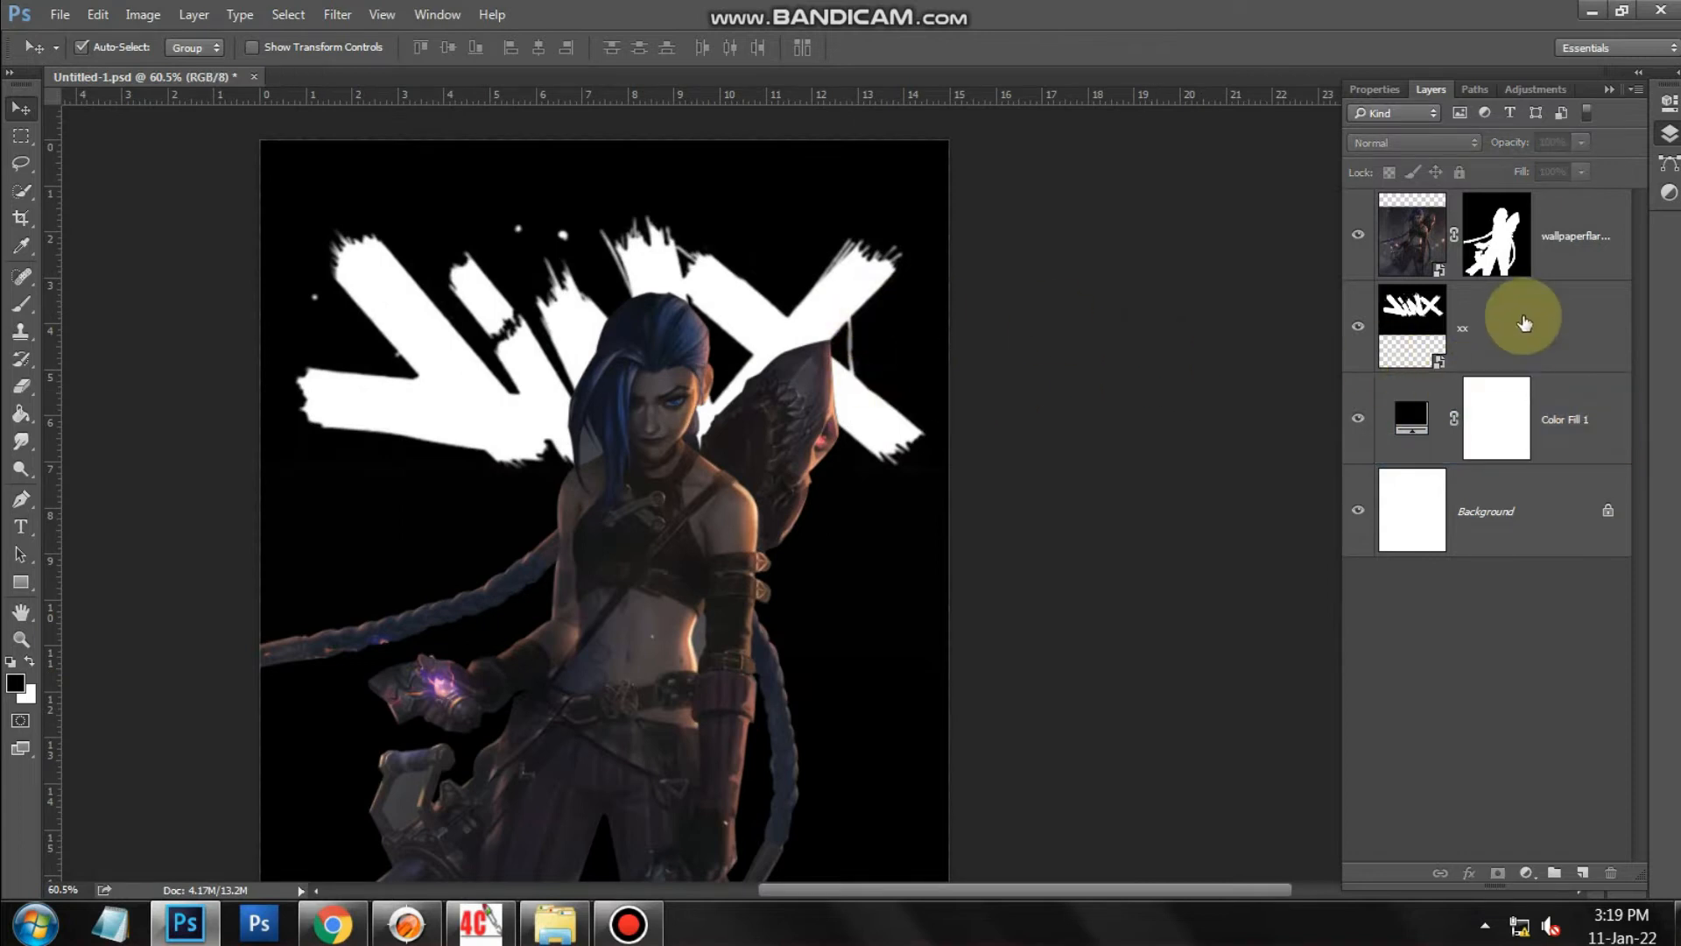
Add a bright green solid color fill with hue 124 above the xx layer and blend it with Linear Burn.
left_click(1524, 320)
left_click(1526, 873)
left_click(1549, 478)
left_click(1349, 379)
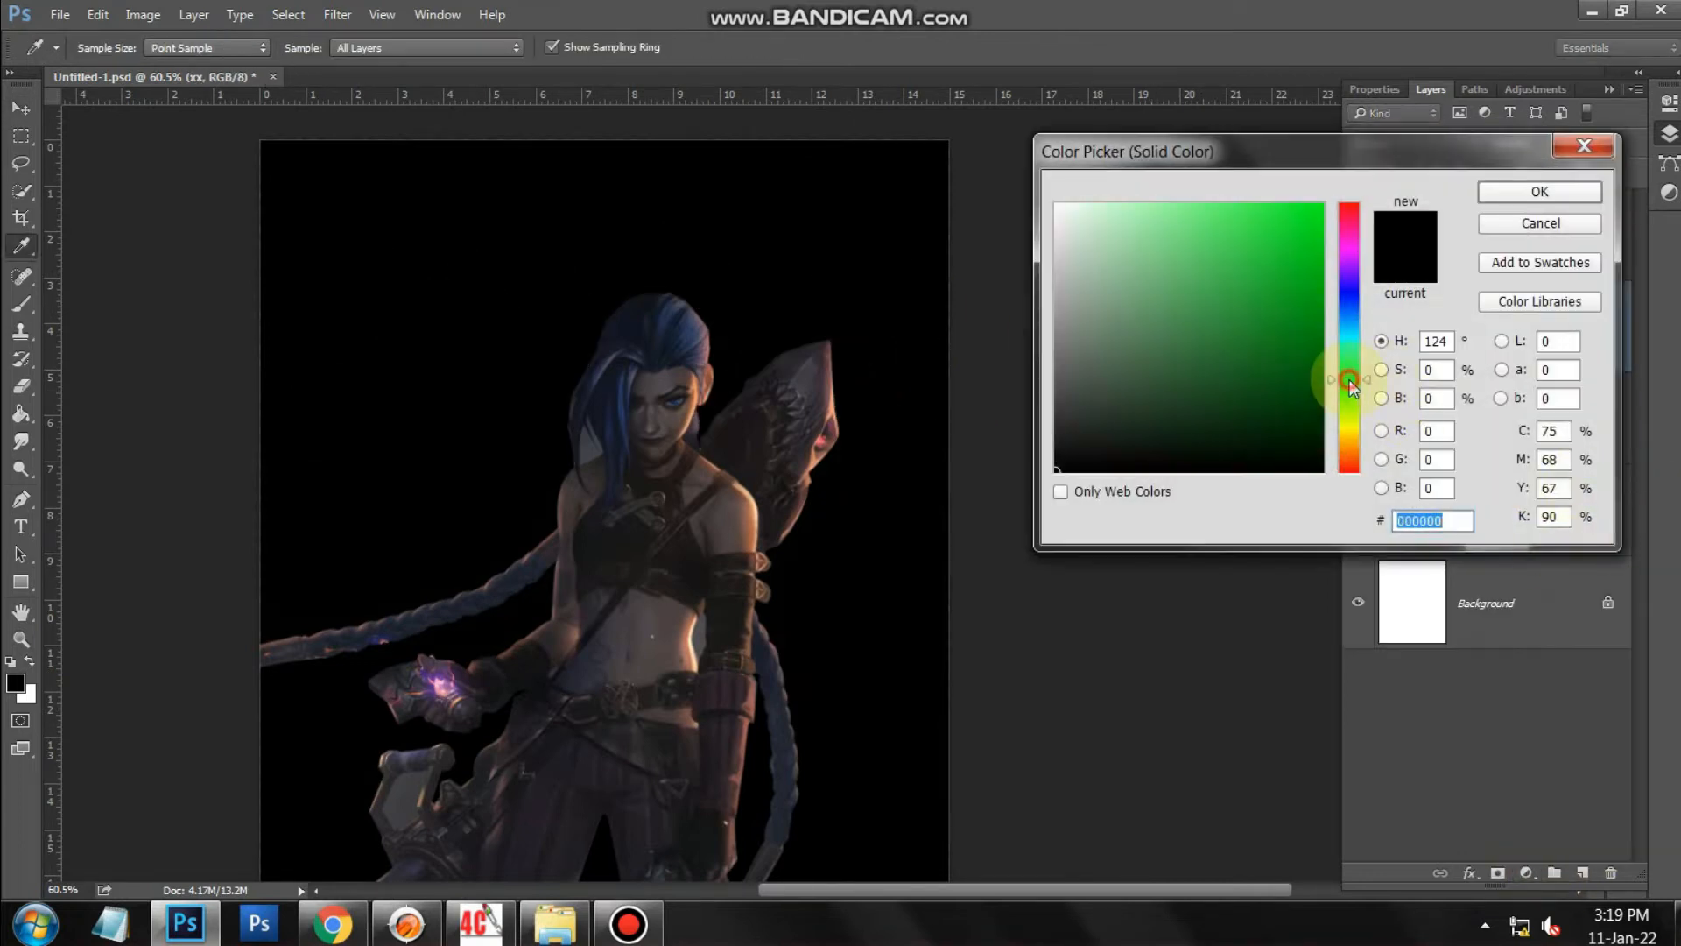
left_click_drag(1309, 274, 1428, 106)
left_click(1566, 191)
left_click(1400, 142)
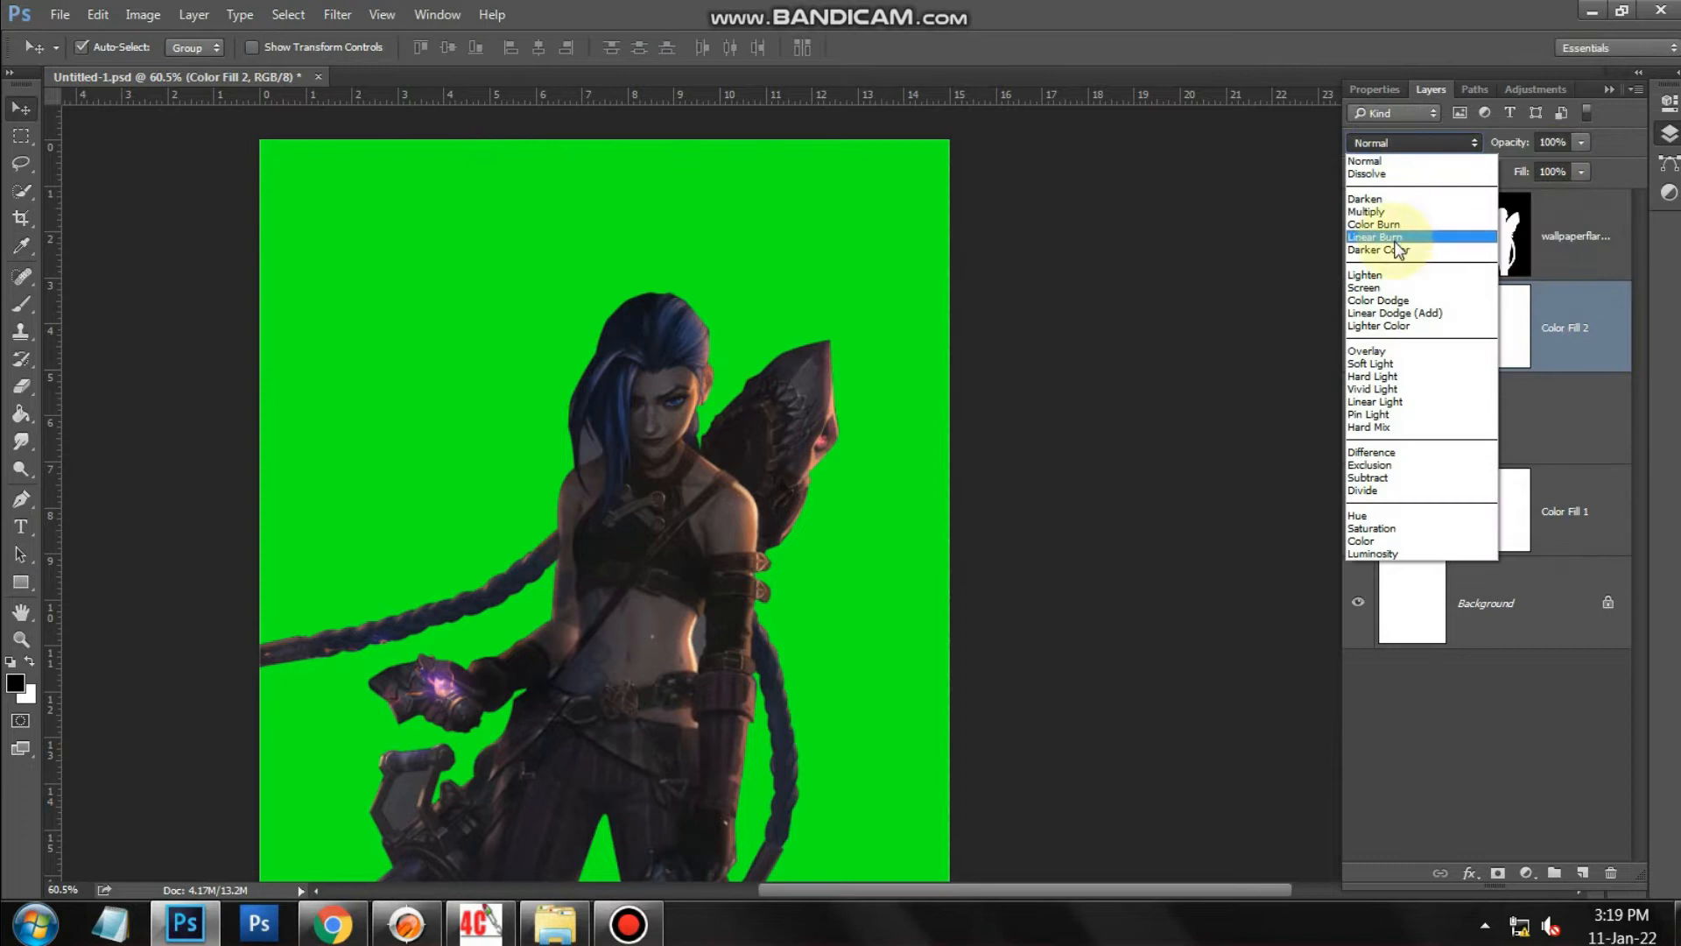
left_click(1397, 246)
scroll(1033, 431, "down", 2)
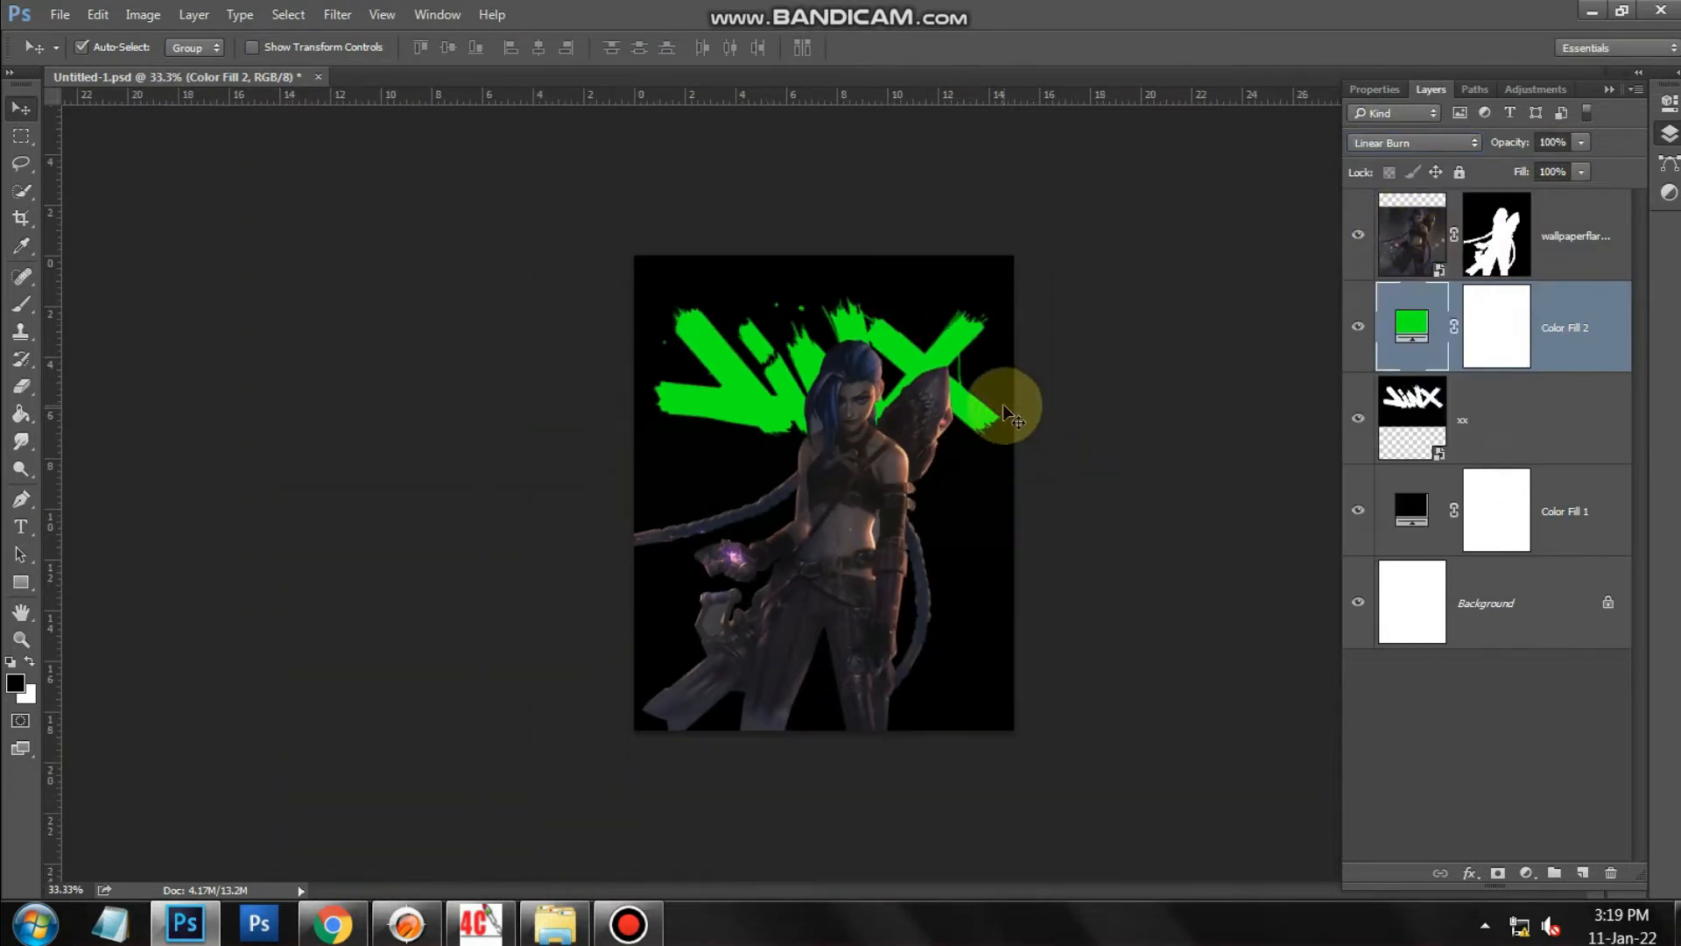
left_click(979, 386)
scroll(1007, 381, "up", 3)
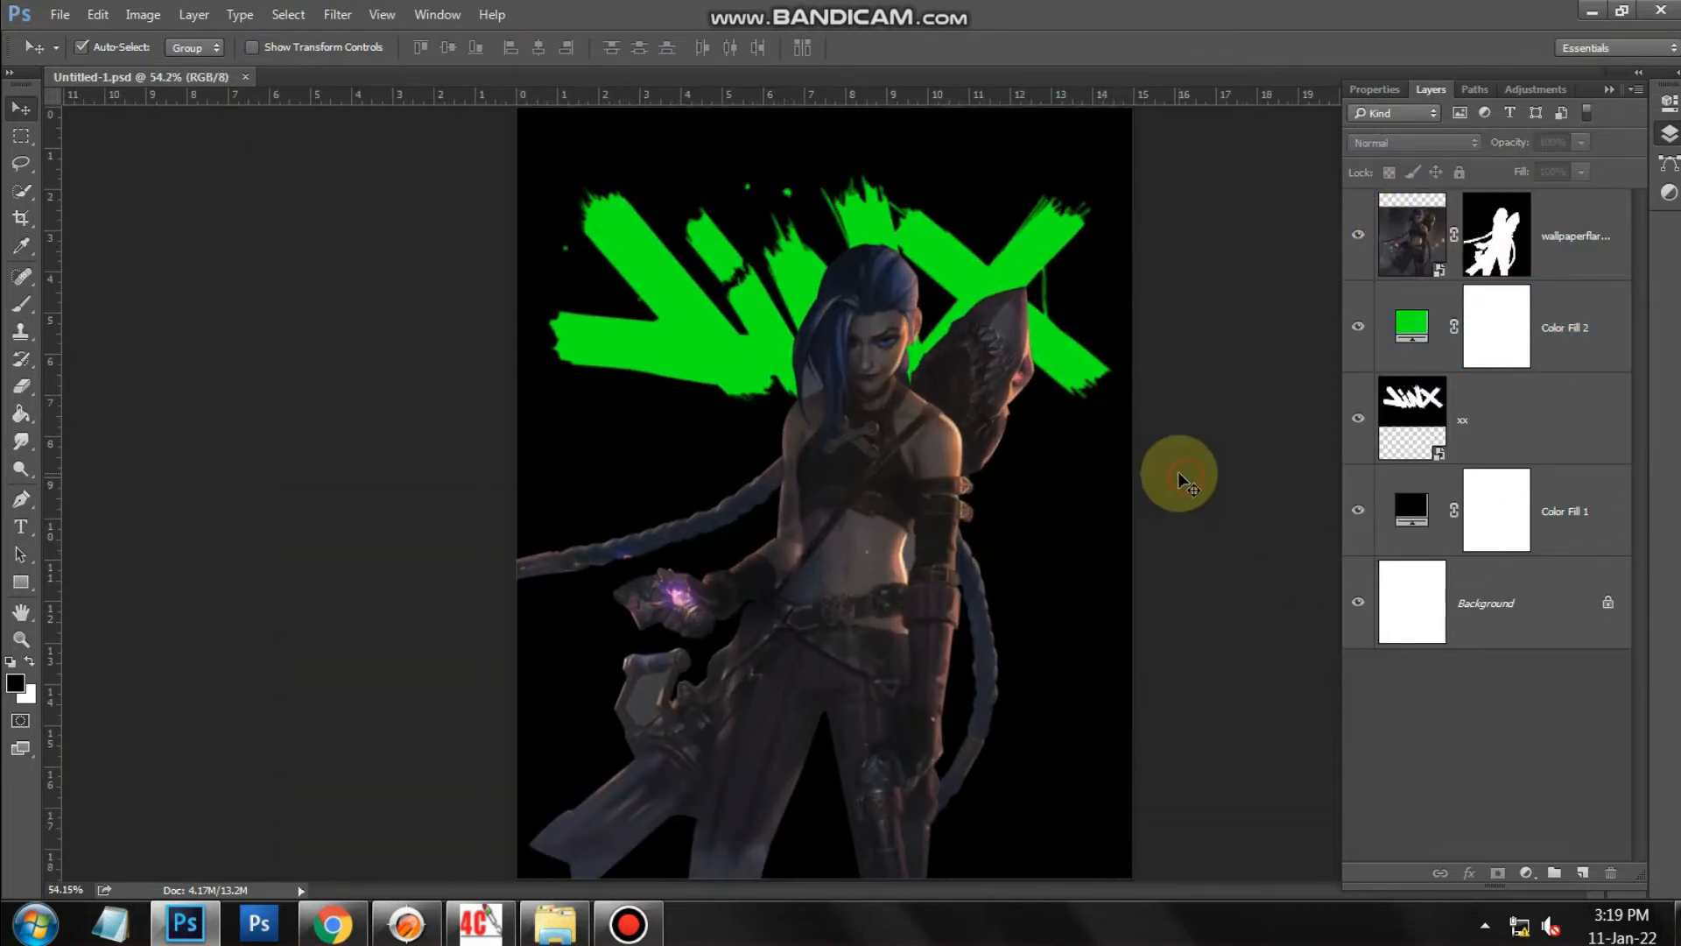
Add a bright green solid color fill layer with hue 124 above the character and set it to Screen.
left_click(1526, 873)
left_click(1581, 481)
left_click(1350, 380)
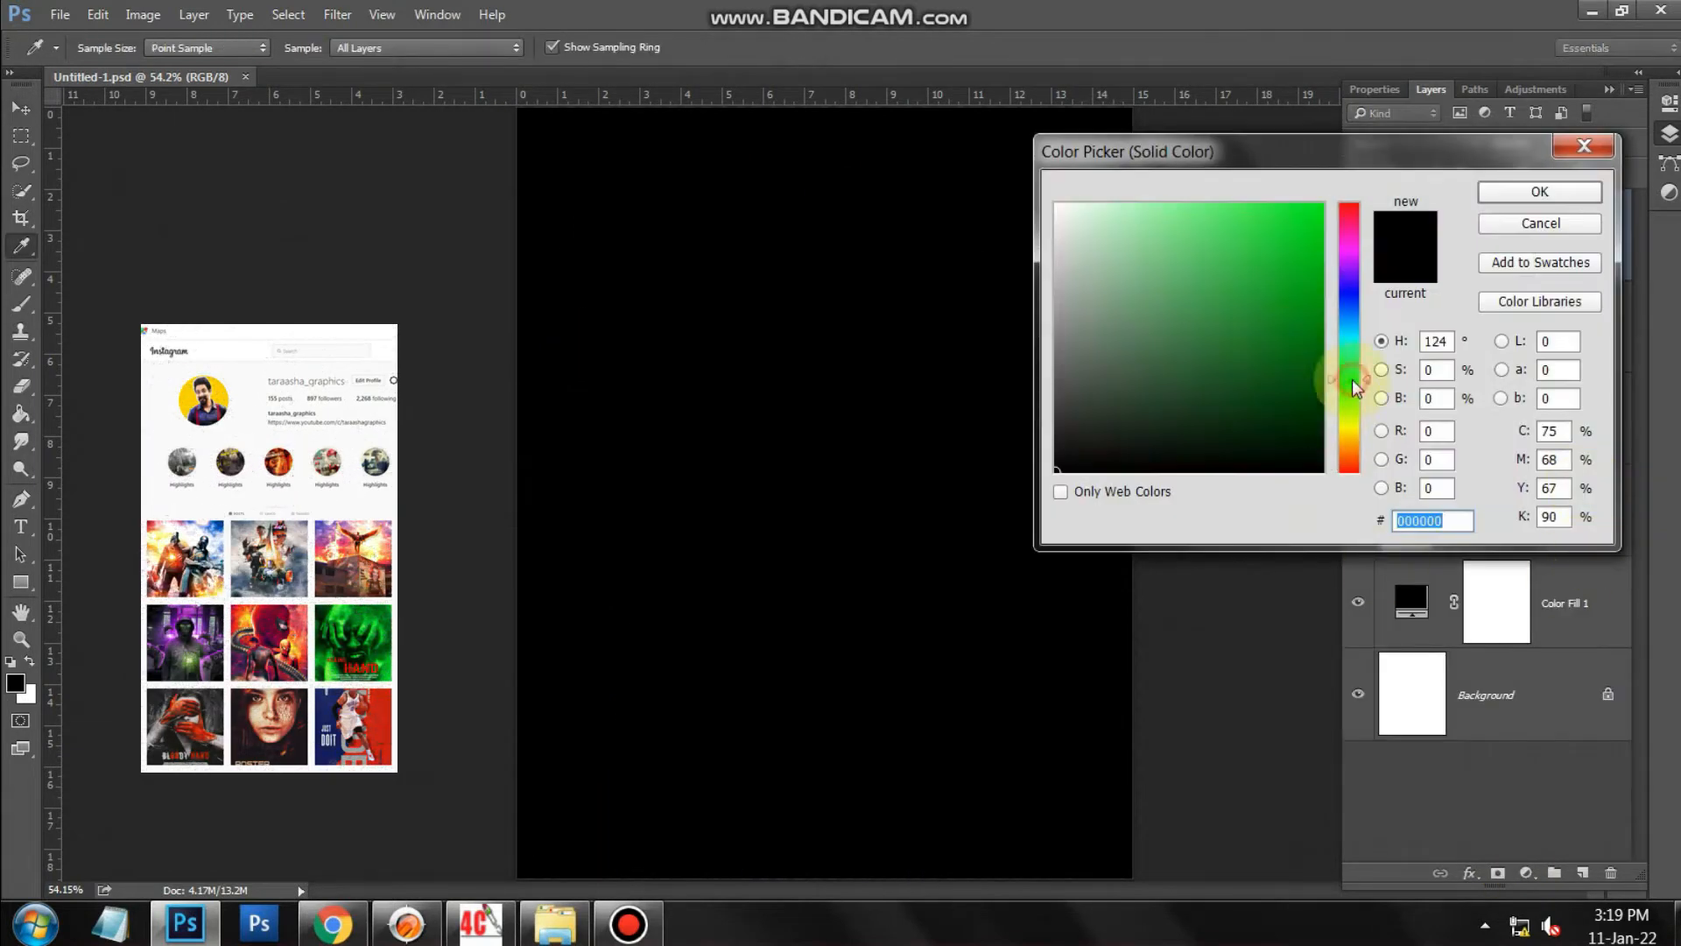
left_click_drag(1283, 321, 1325, 202)
left_click(1540, 190)
left_click(1414, 142)
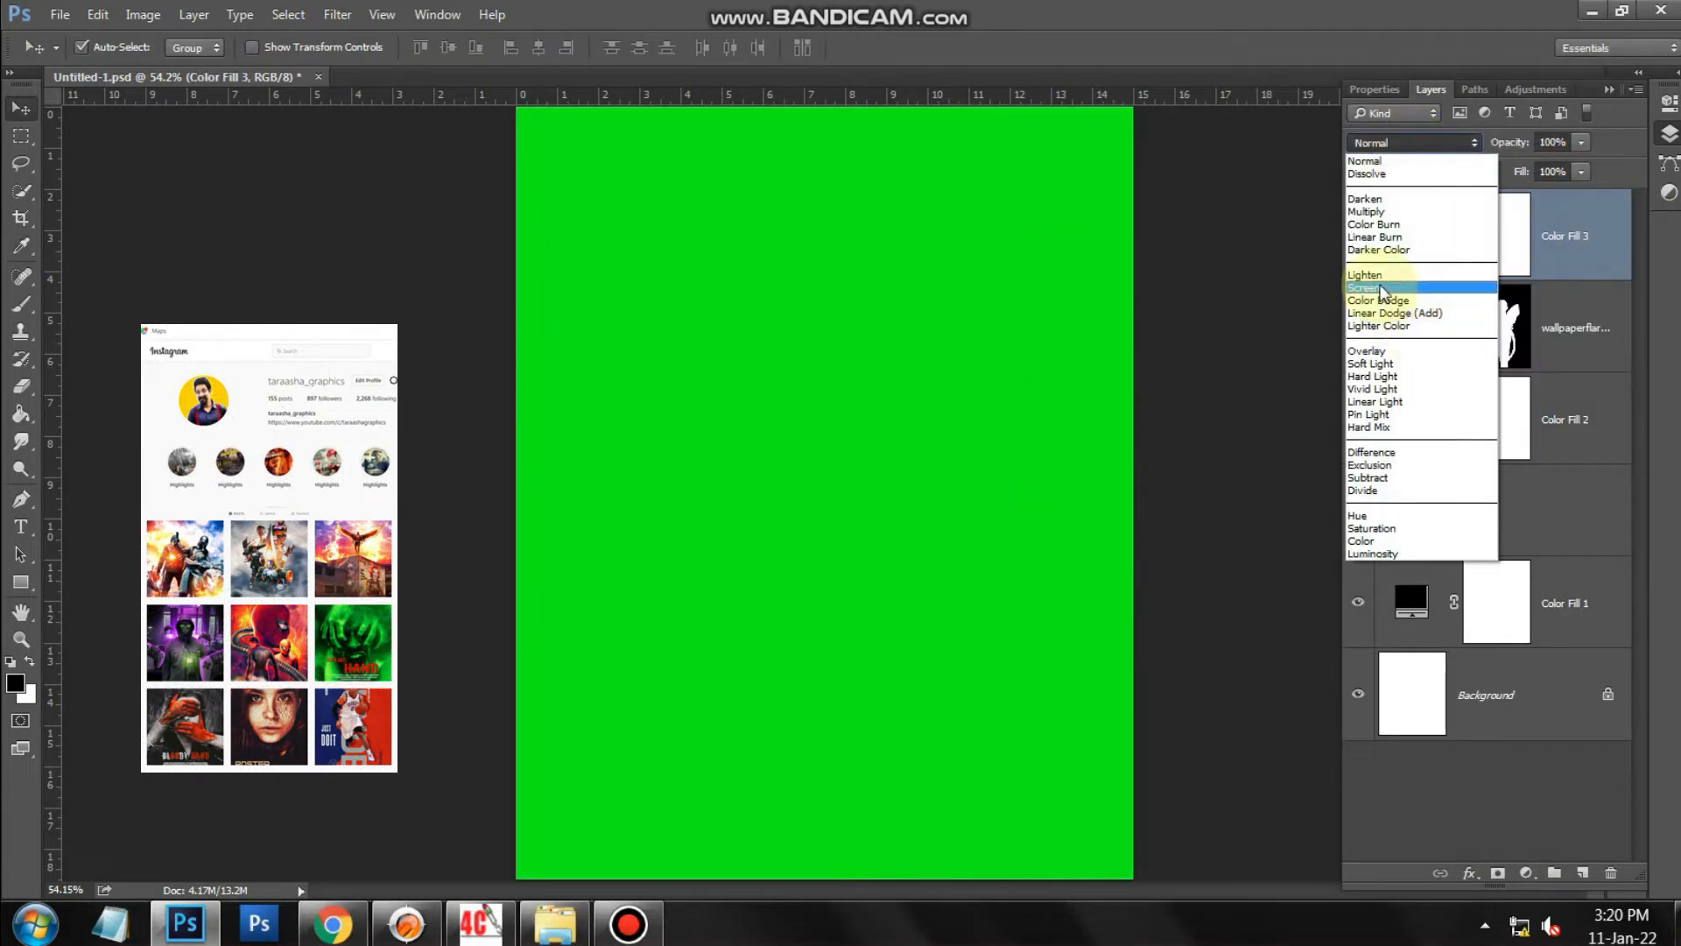
left_click(1388, 282)
Invert the Screen fill layer's mask to black and set the Brush flow to 12%.
left_click(1496, 235)
key("ctrl+i")
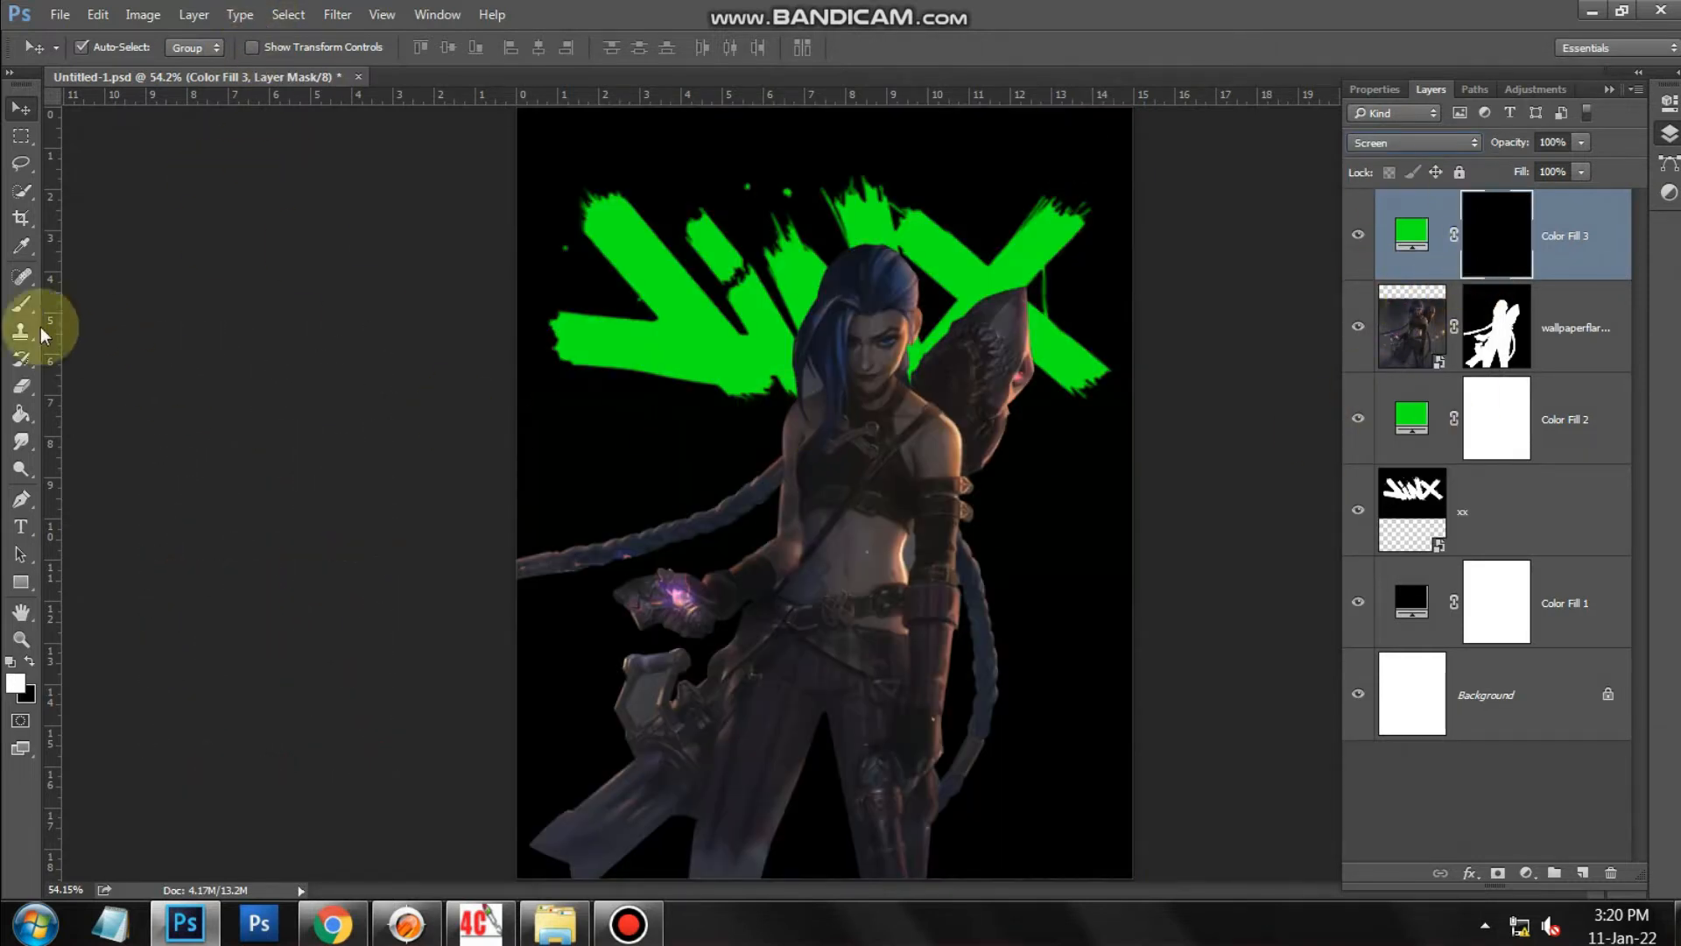
left_click(22, 305)
key("0")
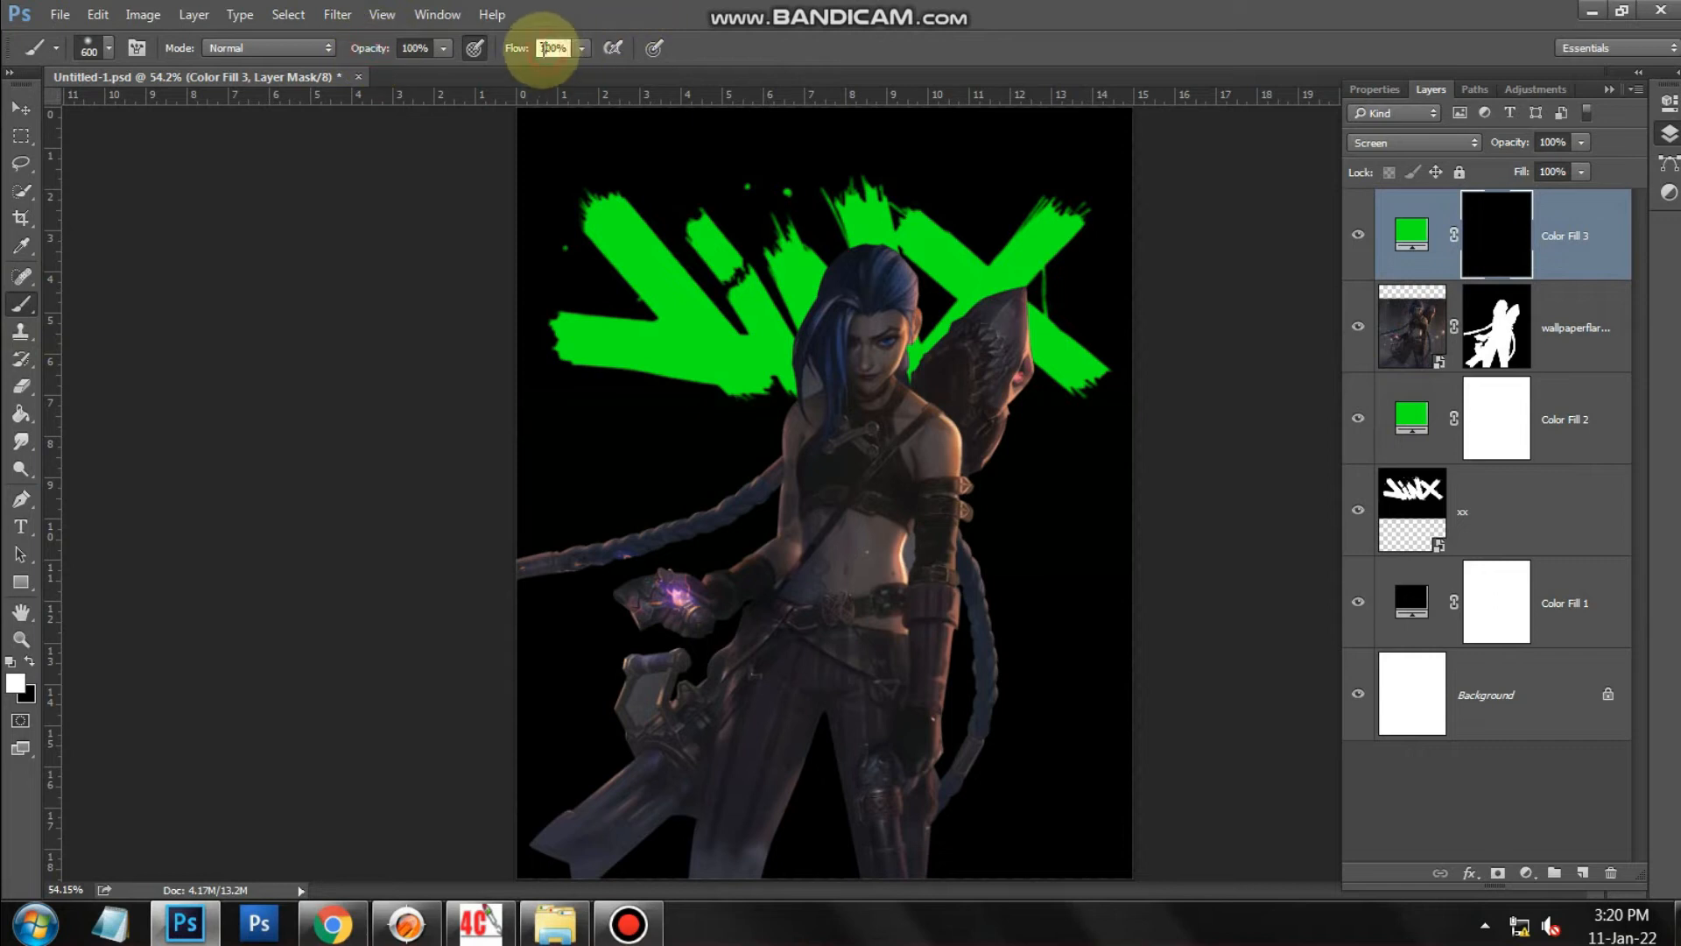
key("Return")
key("Return")
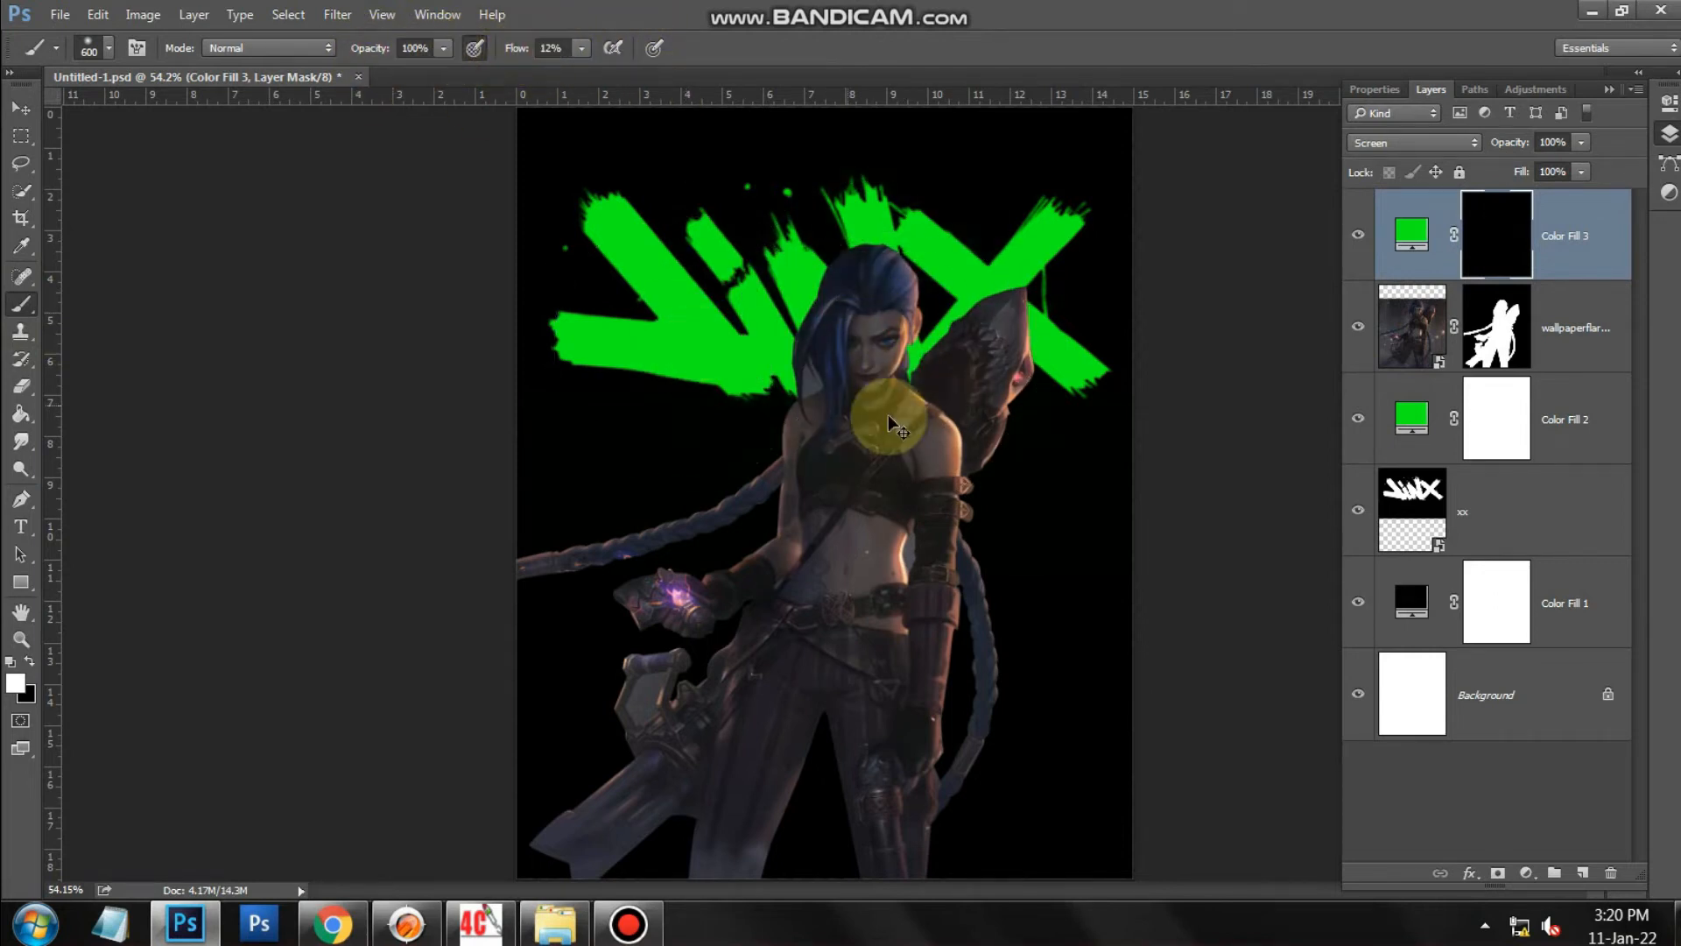
Move the Color Fill 3 layer beneath the character and paint white on its mask for a soft green glow behind her.
left_click_drag(1584, 229, 1595, 374)
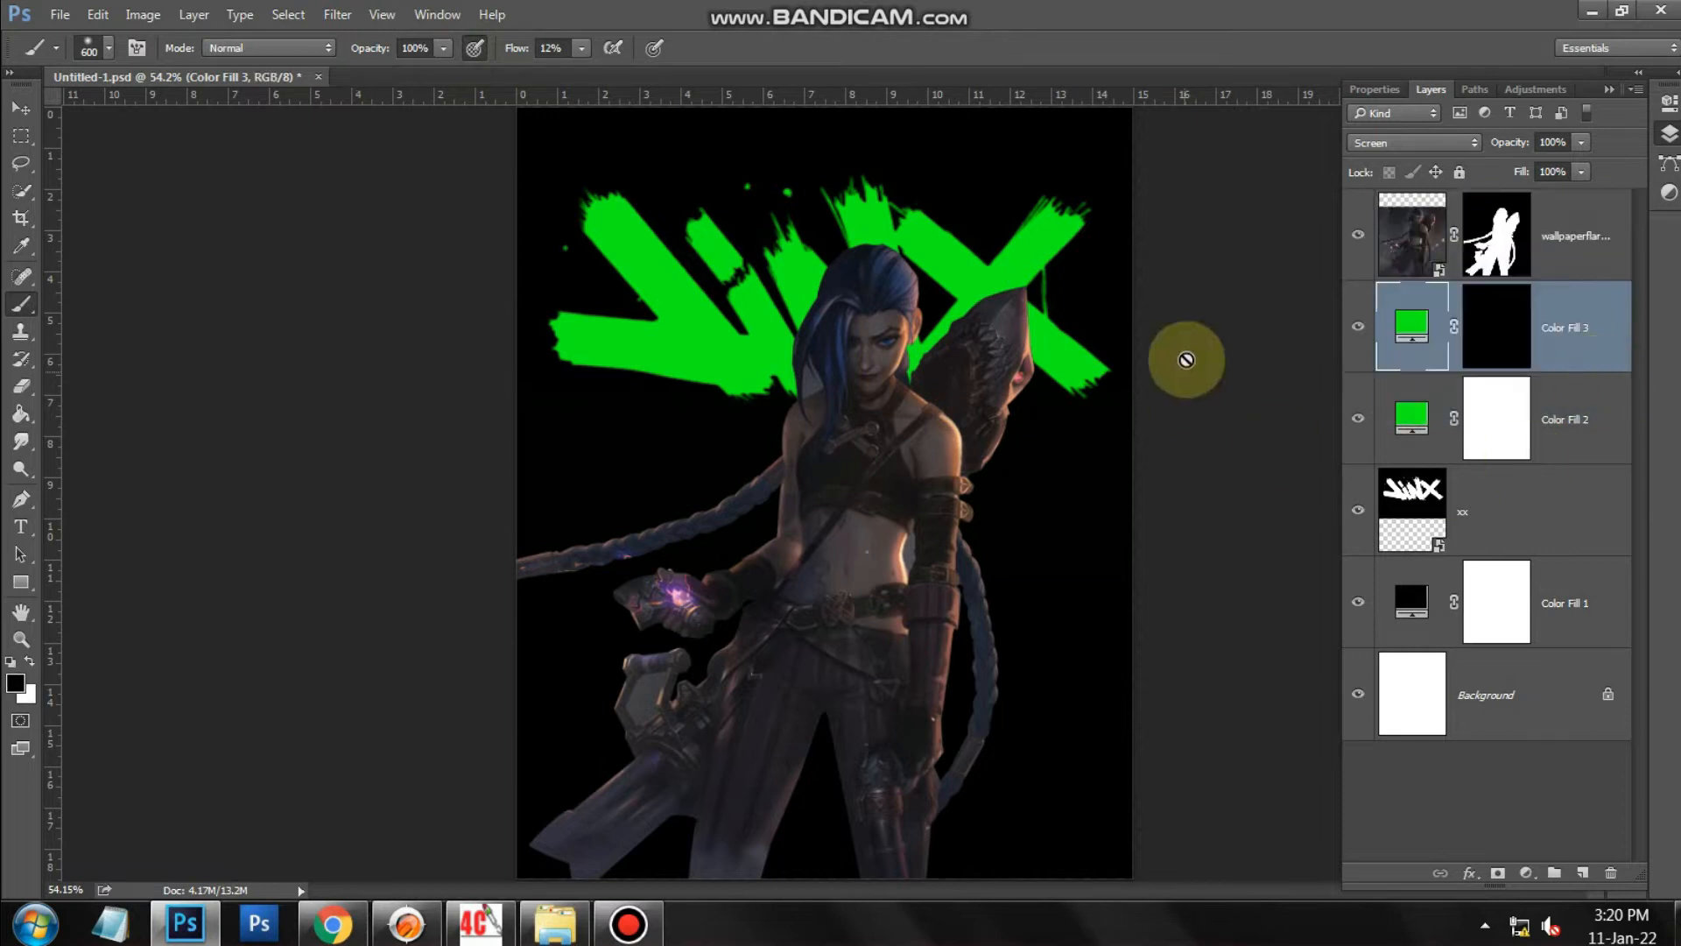
mouse_move(782, 252)
left_mouse_down()
mouse_move(814, 392)
mouse_move(691, 344)
mouse_move(645, 292)
mouse_move(865, 294)
mouse_move(974, 385)
mouse_move(993, 337)
mouse_move(961, 492)
mouse_move(773, 513)
mouse_move(754, 631)
mouse_move(736, 612)
mouse_move(883, 603)
mouse_move(961, 646)
left_mouse_up()
left_click(652, 284, "alt")
key("bracketright")
key("bracketright")
key("bracketright")
key("bracketleft")
key("bracketleft")
left_click(1132, 581, "alt")
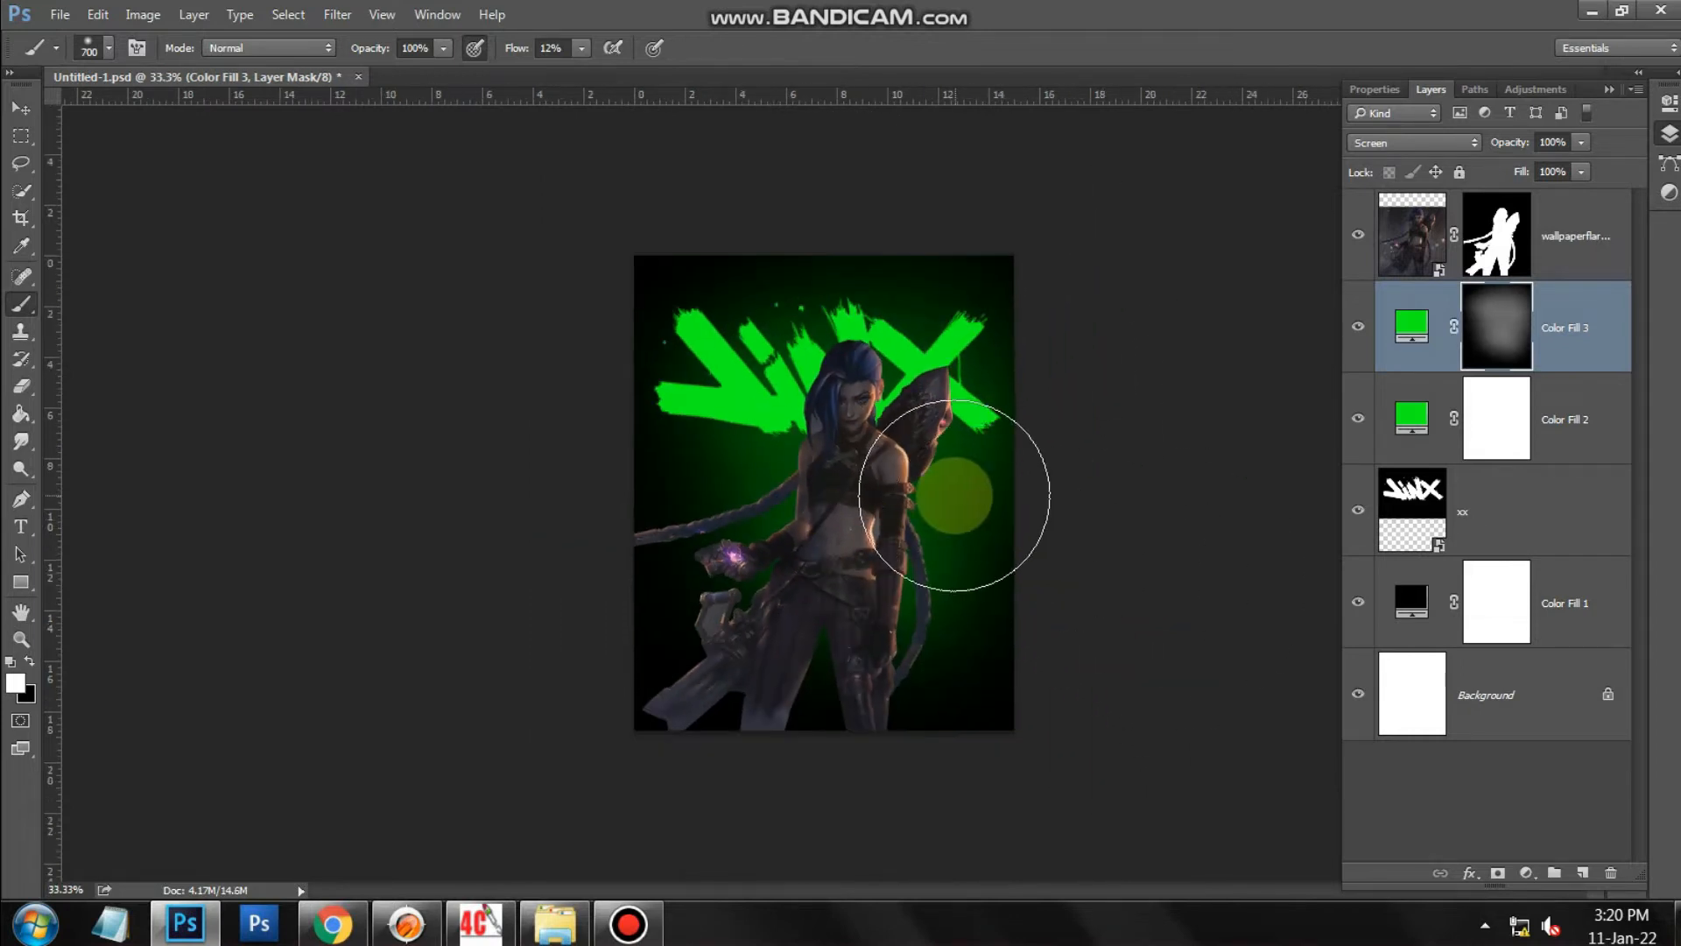
Paint black on the Color Fill 3 mask with the 700 px brush to reduce the glow around the lower body.
key("x")
mouse_move(949, 578)
left_mouse_down()
mouse_move(908, 551)
mouse_move(911, 586)
left_mouse_up()
mouse_move(697, 487)
left_mouse_down()
mouse_move(726, 419)
mouse_move(716, 393)
mouse_move(809, 551)
mouse_move(896, 565)
mouse_move(968, 667)
left_mouse_up()
mouse_move(1115, 491)
left_mouse_down()
mouse_move(1155, 522)
mouse_move(1111, 484)
left_mouse_up()
key("x")
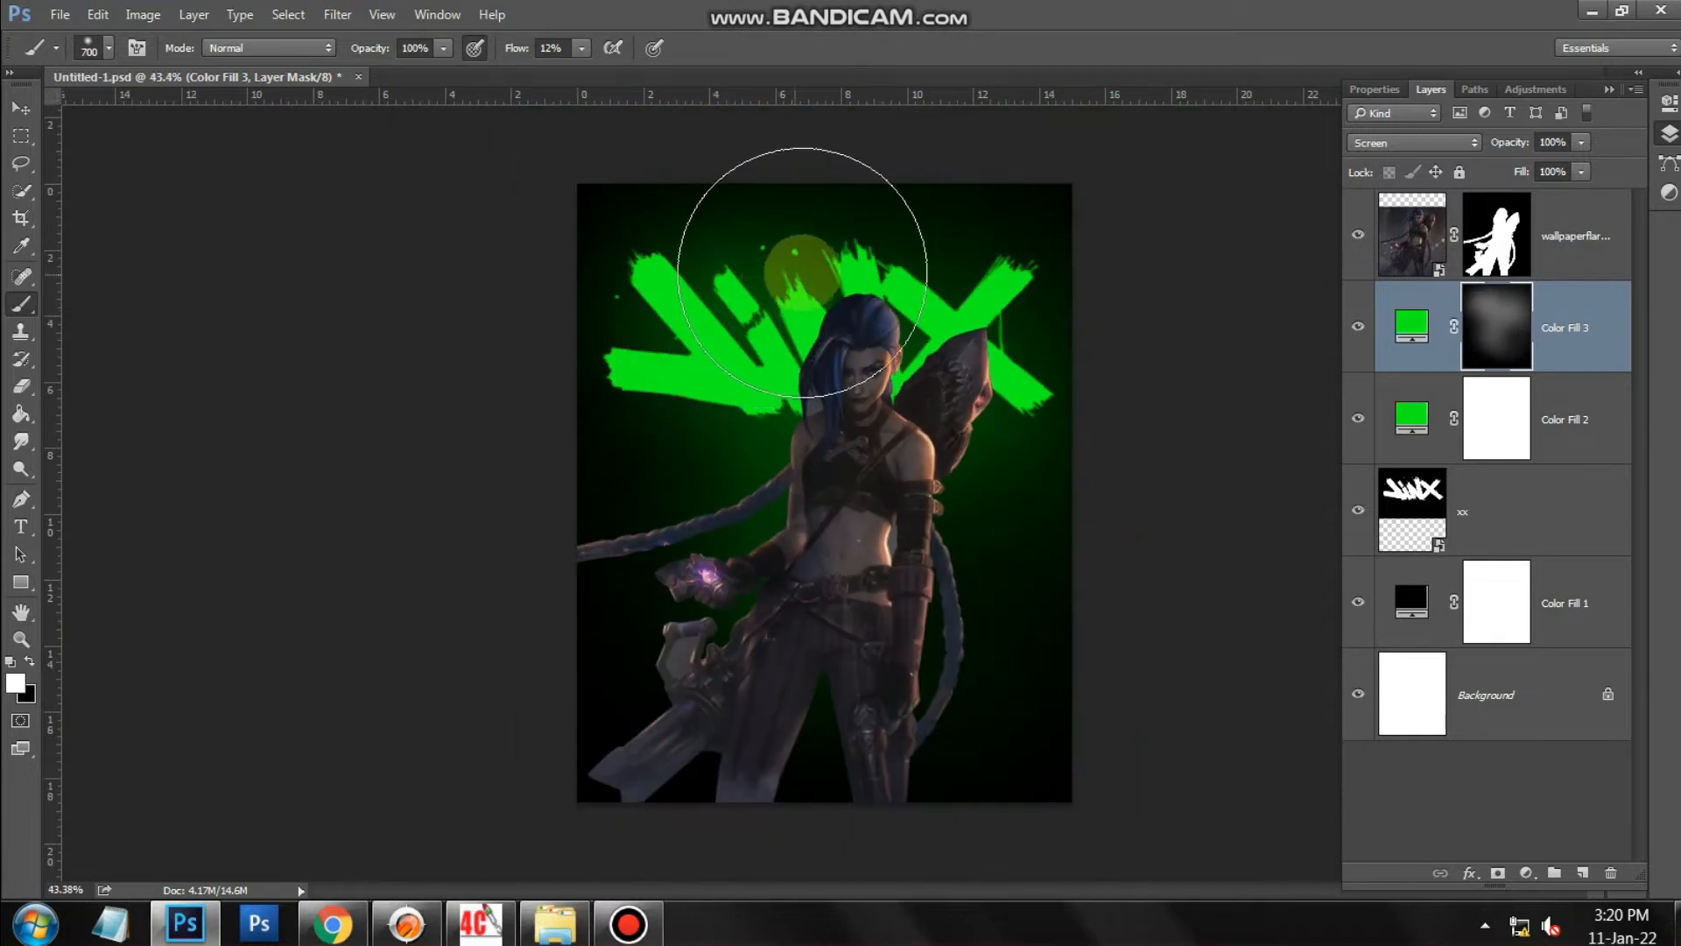
Reduce the brush size to 500 and paint white on the glow mask around the JINX lettering and head.
key("bracketleft")
key("bracketleft")
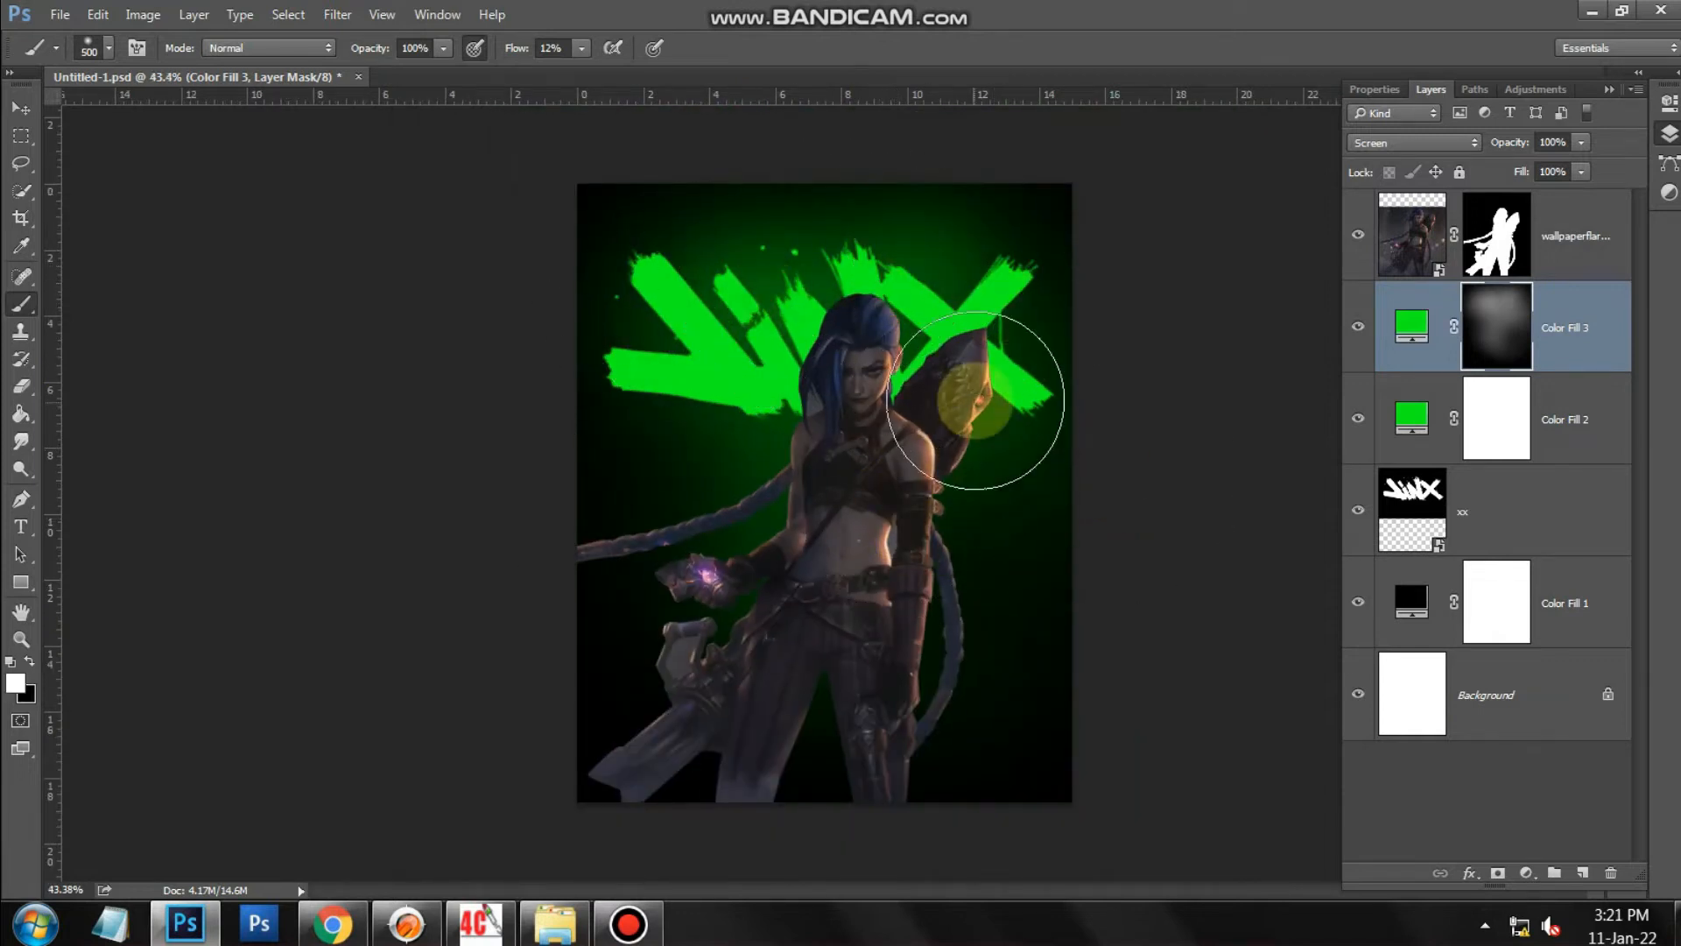
left_click(883, 376, "alt")
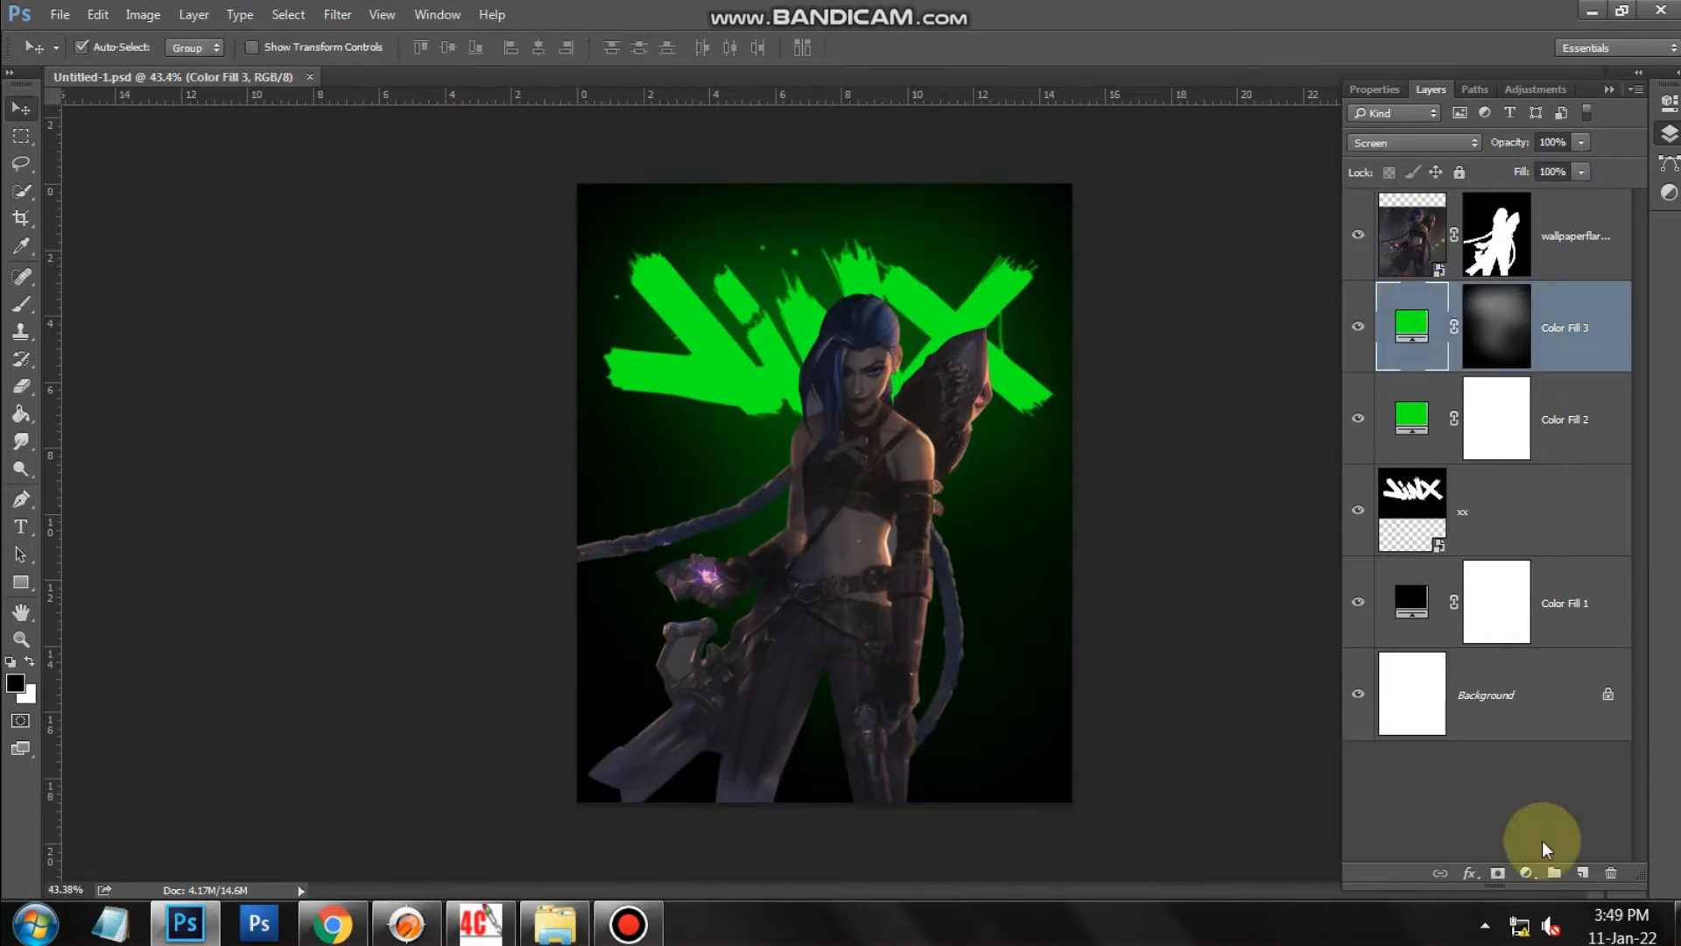
Add a Hue/Saturation adjustment above the green fills with hue -34 and saturation +33.
left_click(1528, 873)
left_click(1576, 653)
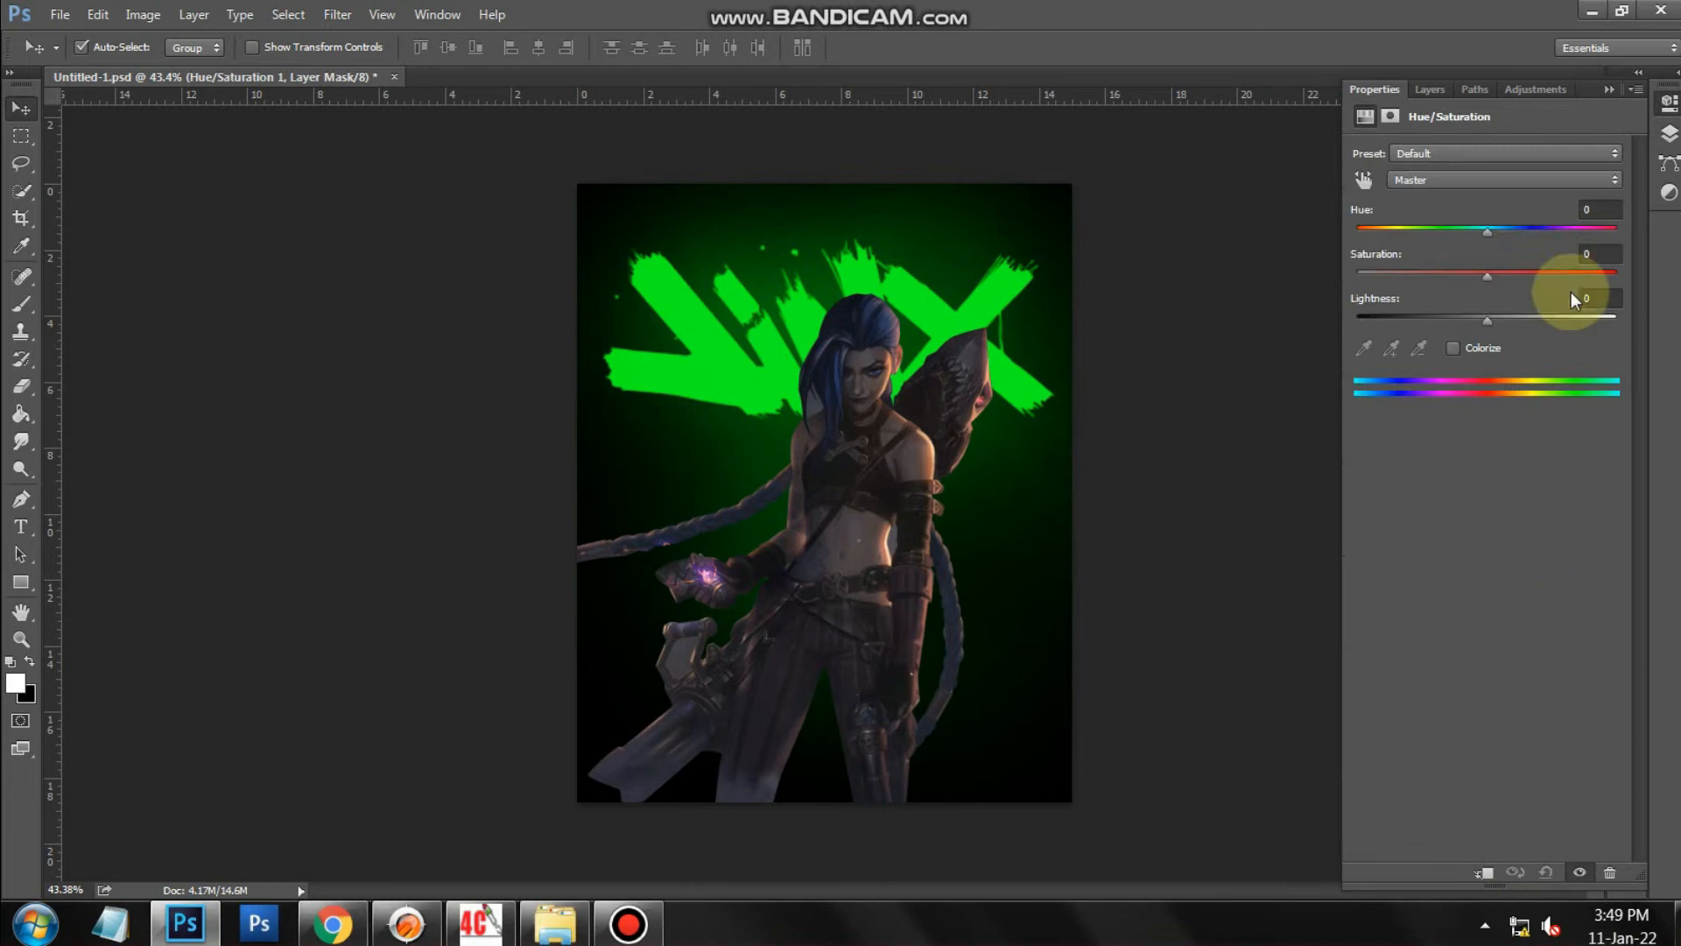
left_click_drag(1490, 231, 1434, 231)
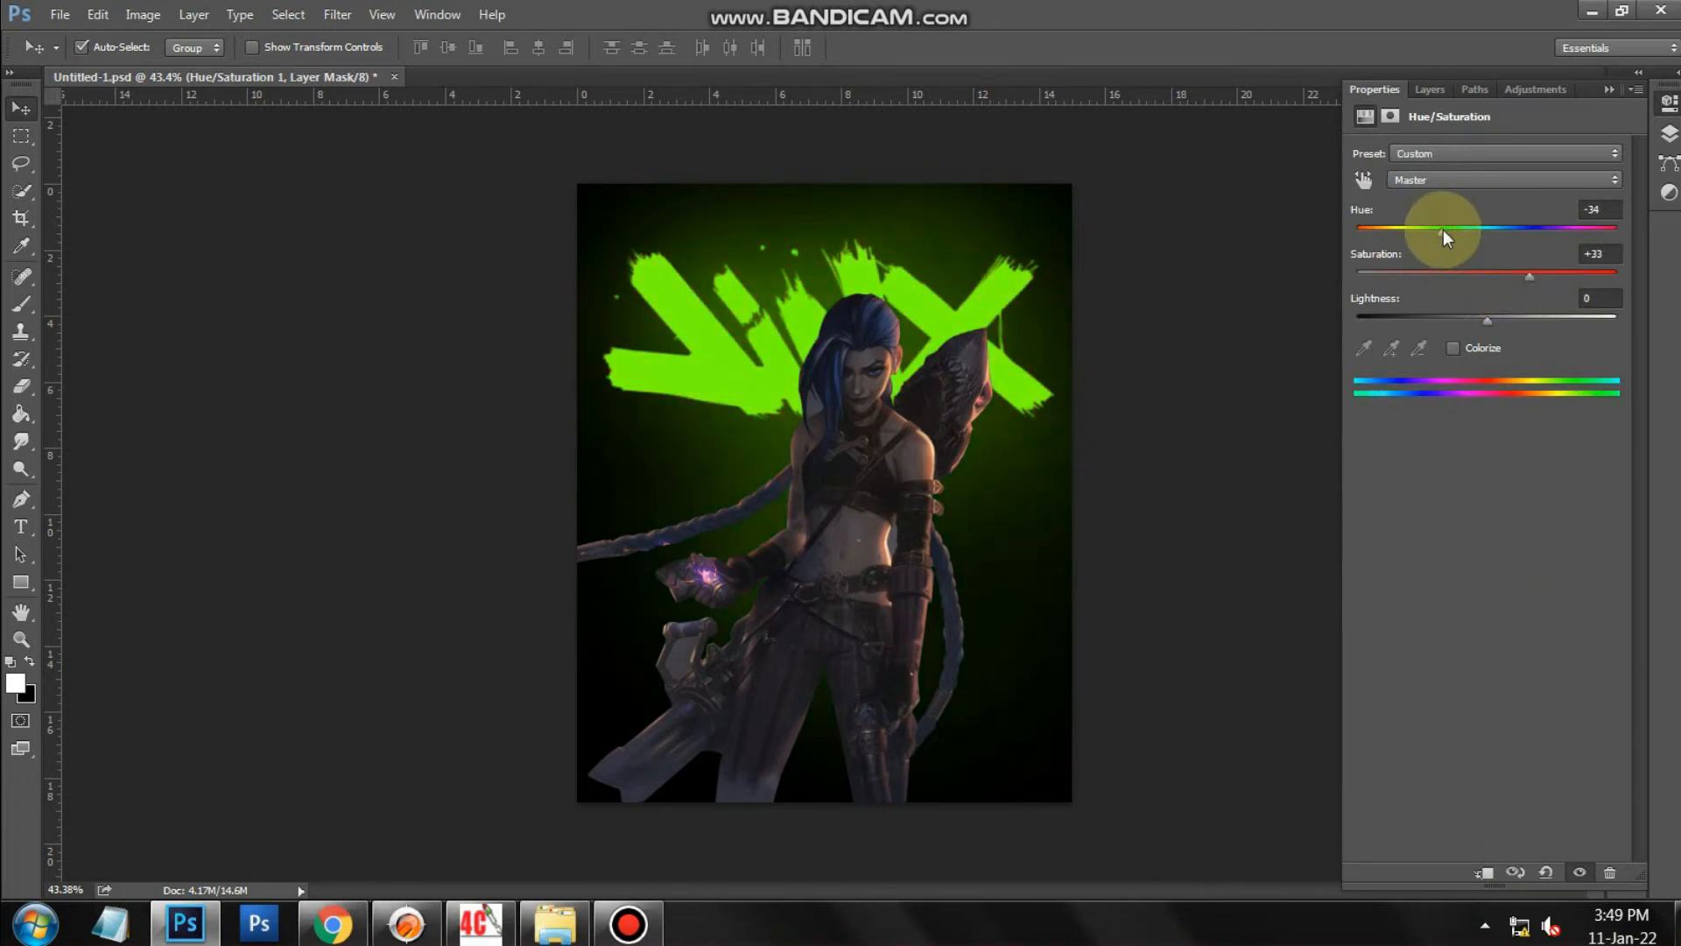
left_click(1431, 88)
left_click(1200, 565)
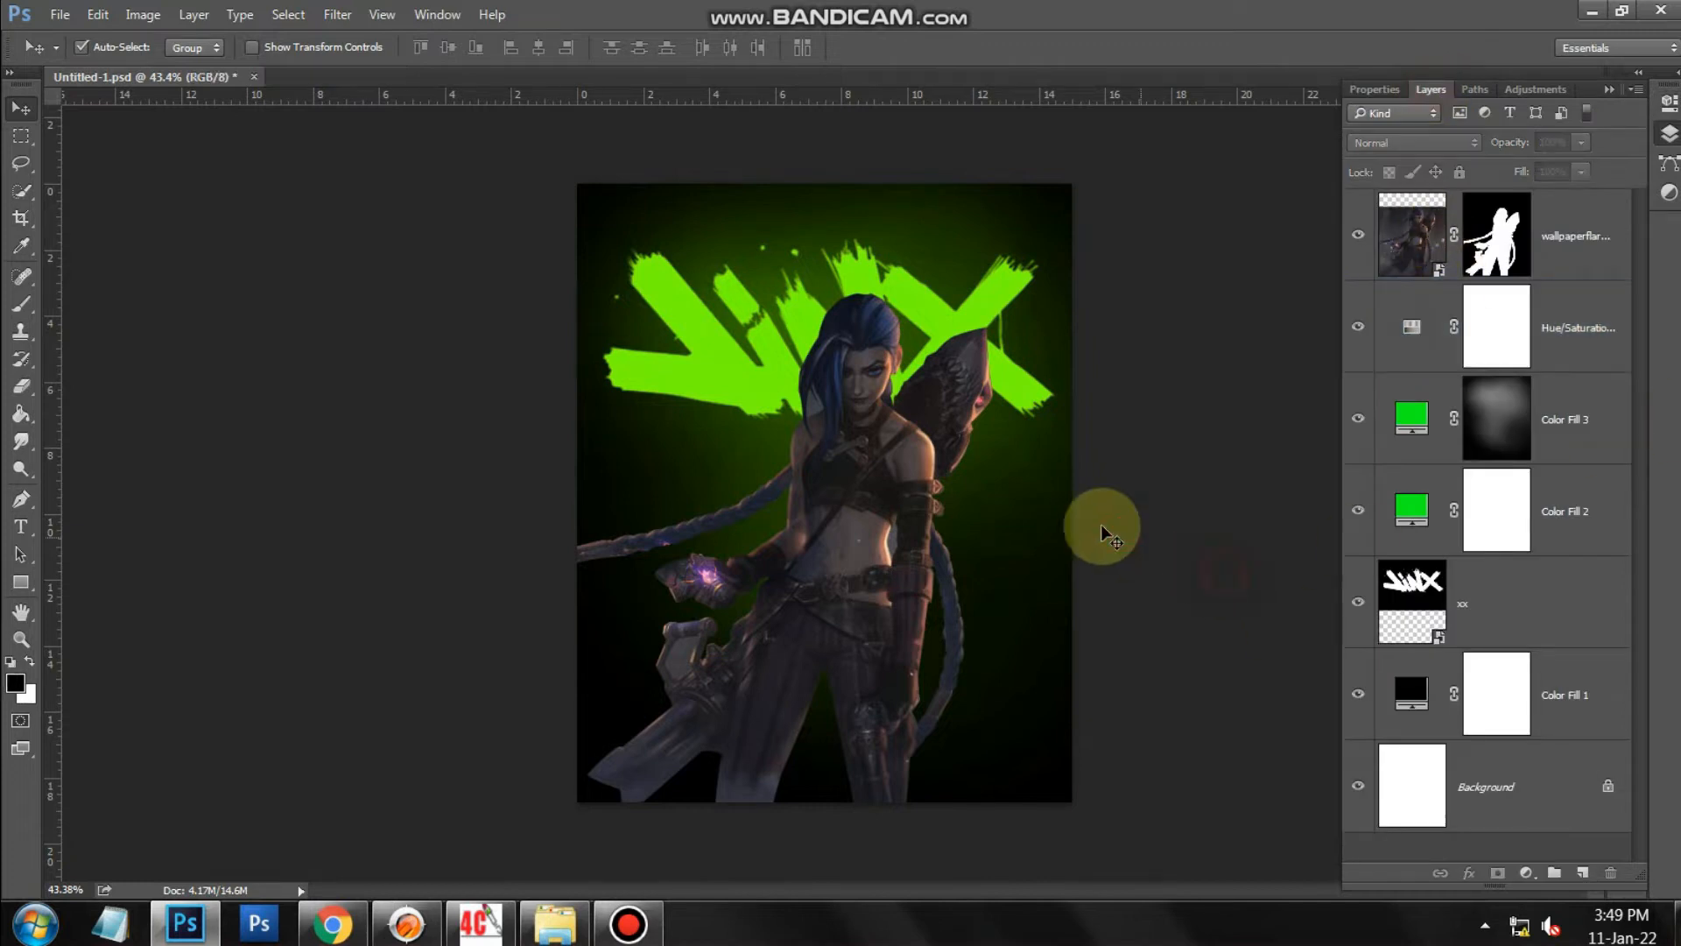
Add a Photo Filter adjustment above the character layer and change its filter color to bright green.
left_click(909, 454)
left_click(1526, 873)
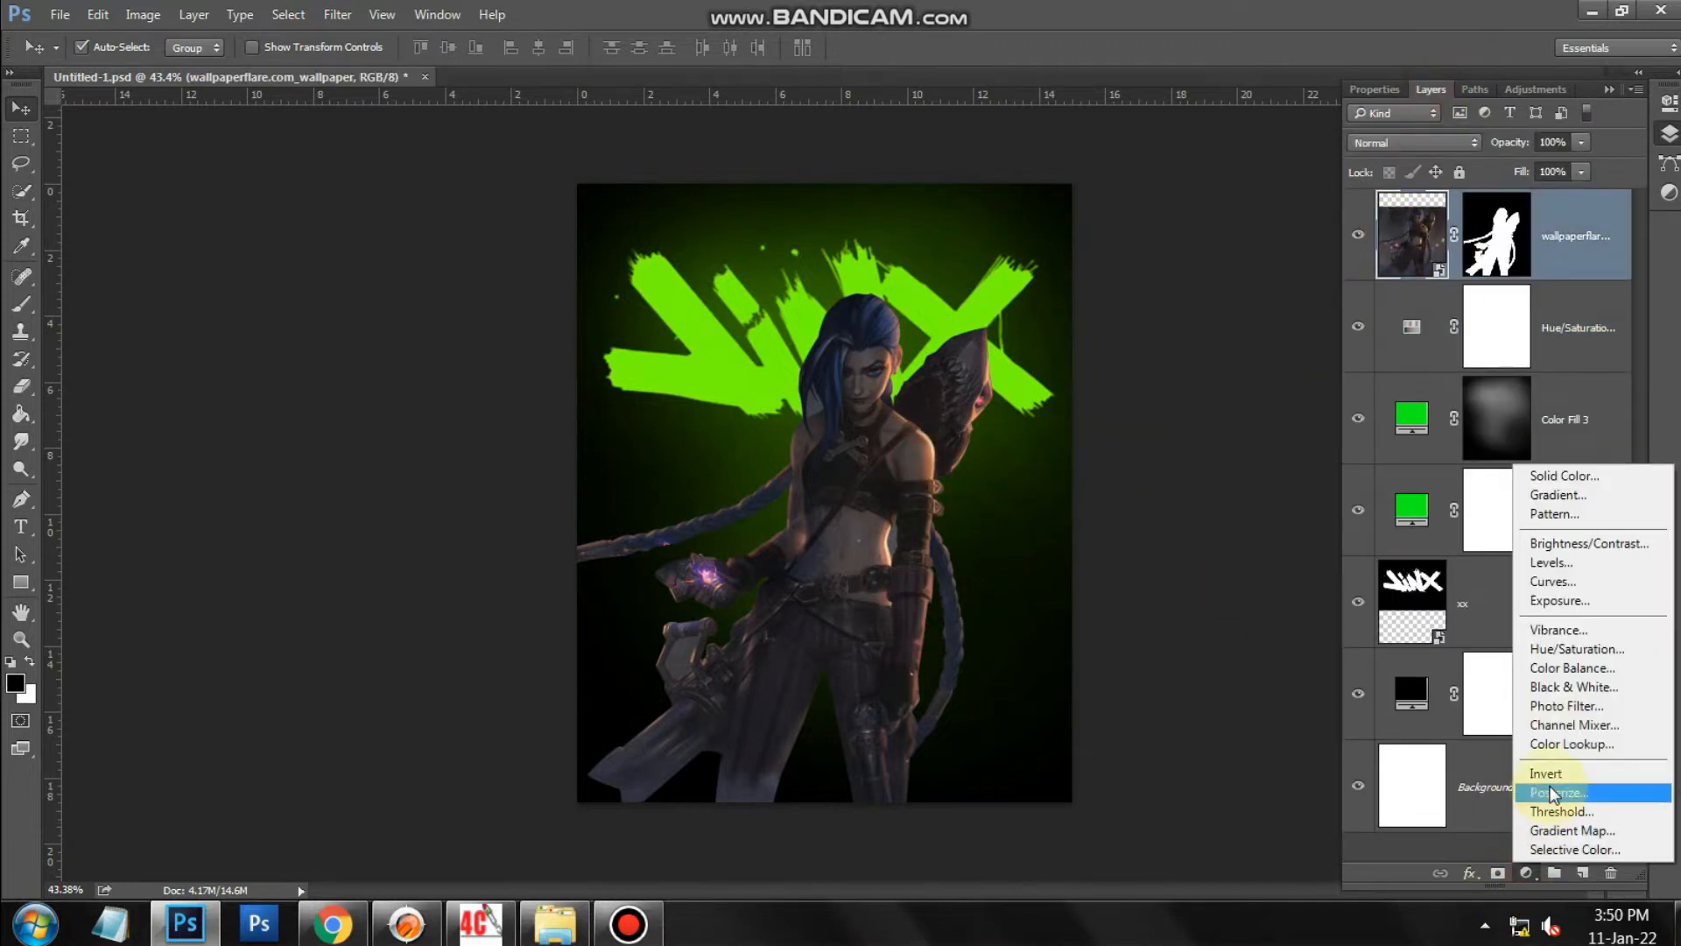
left_click(1565, 706)
left_click(1425, 187)
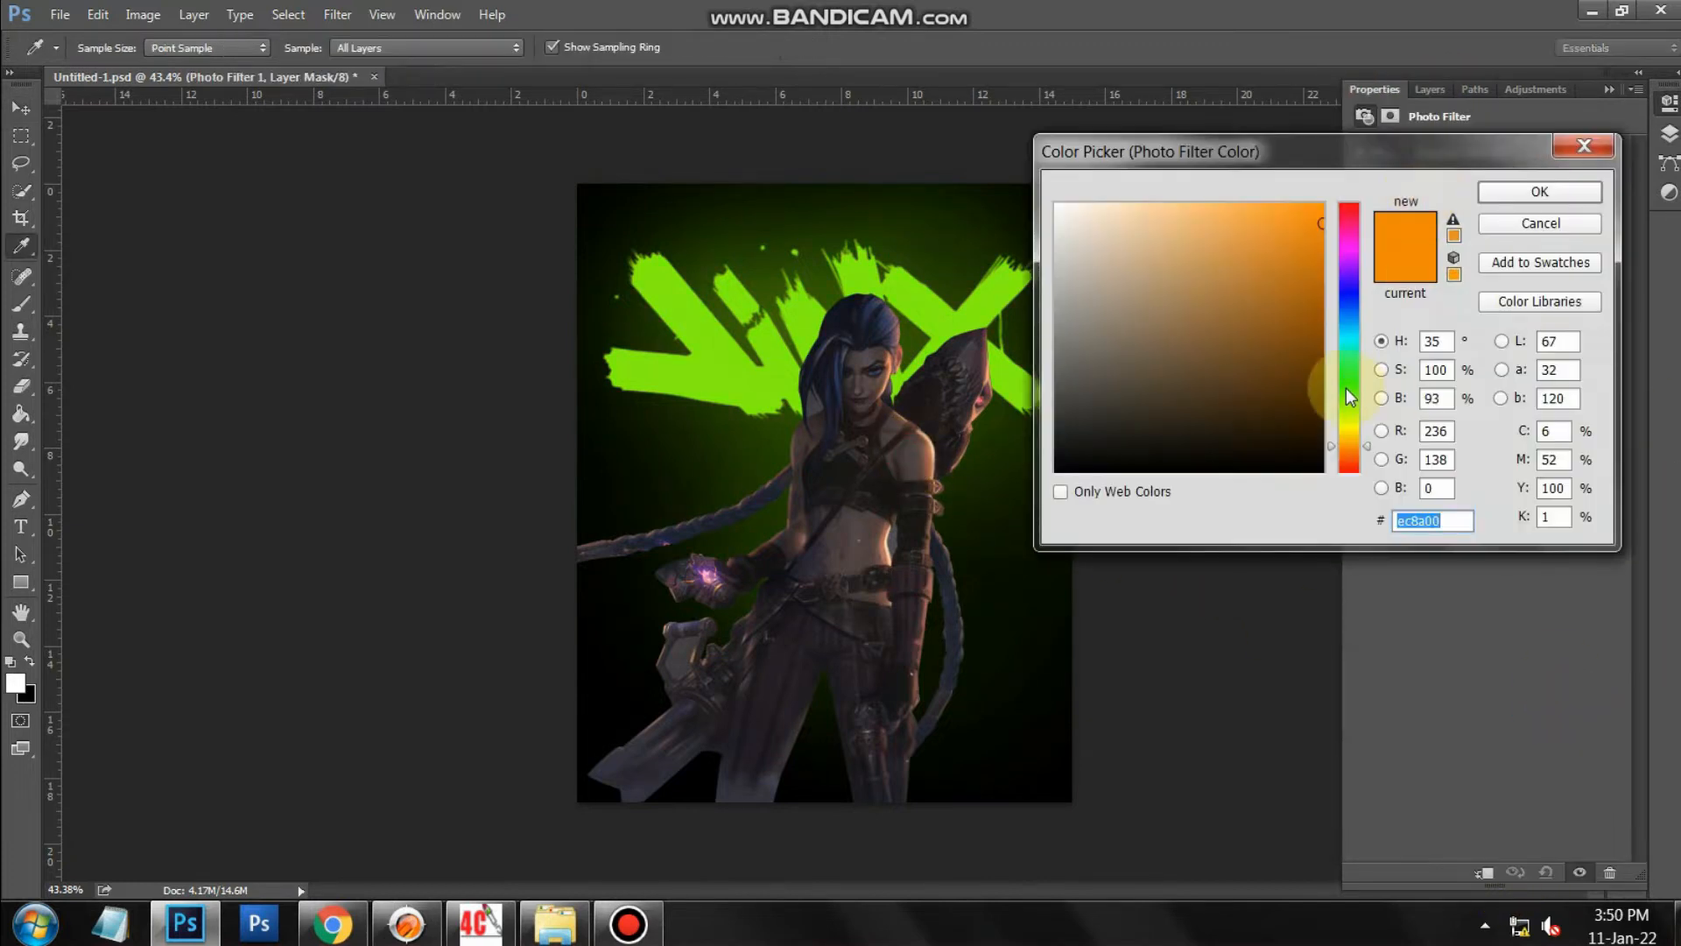
left_click(1347, 395)
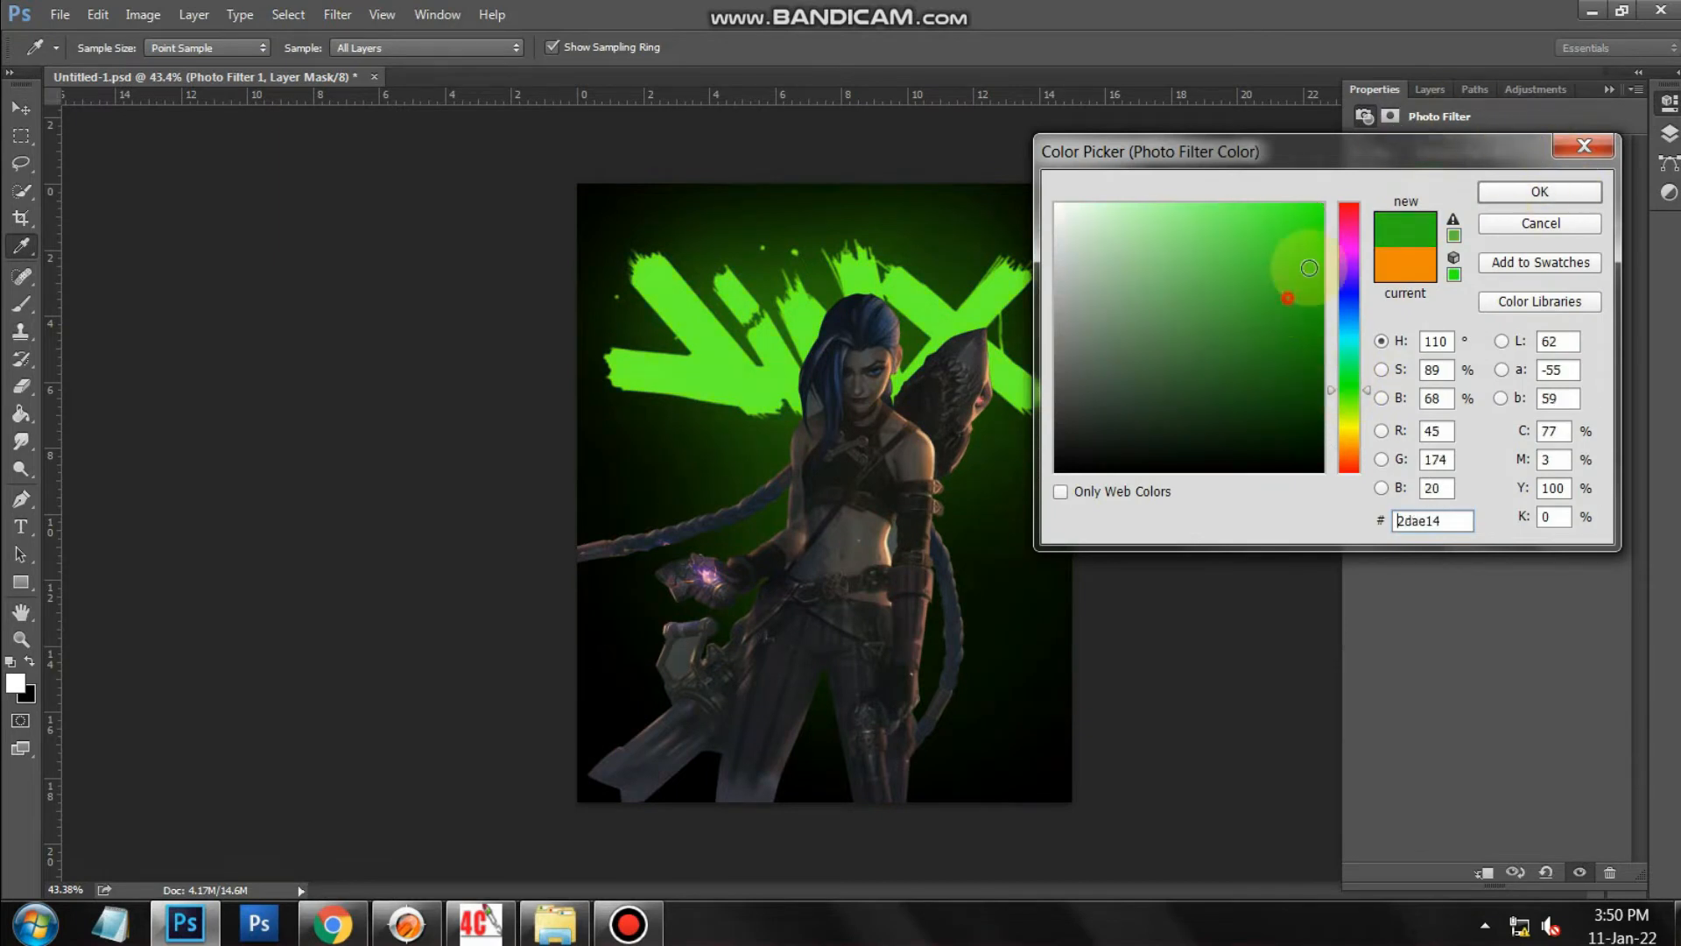
left_click(1539, 191)
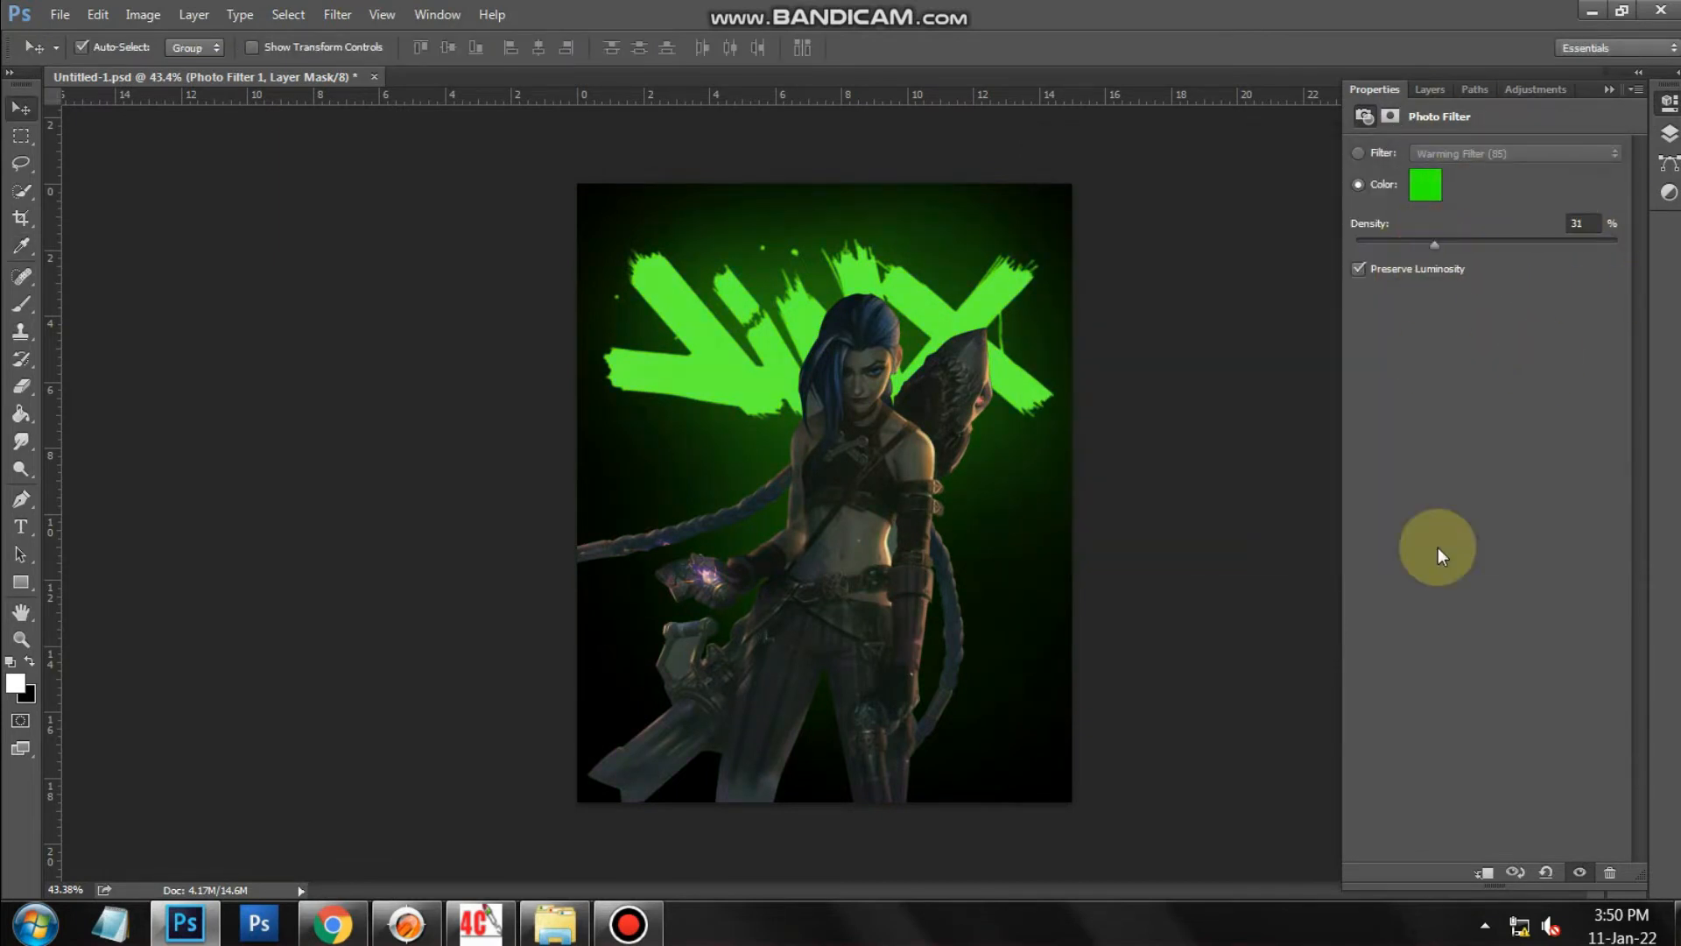
Clip the Photo Filter to the character layer, set its density to 70%, and compare the character with and without it.
left_click(1486, 876)
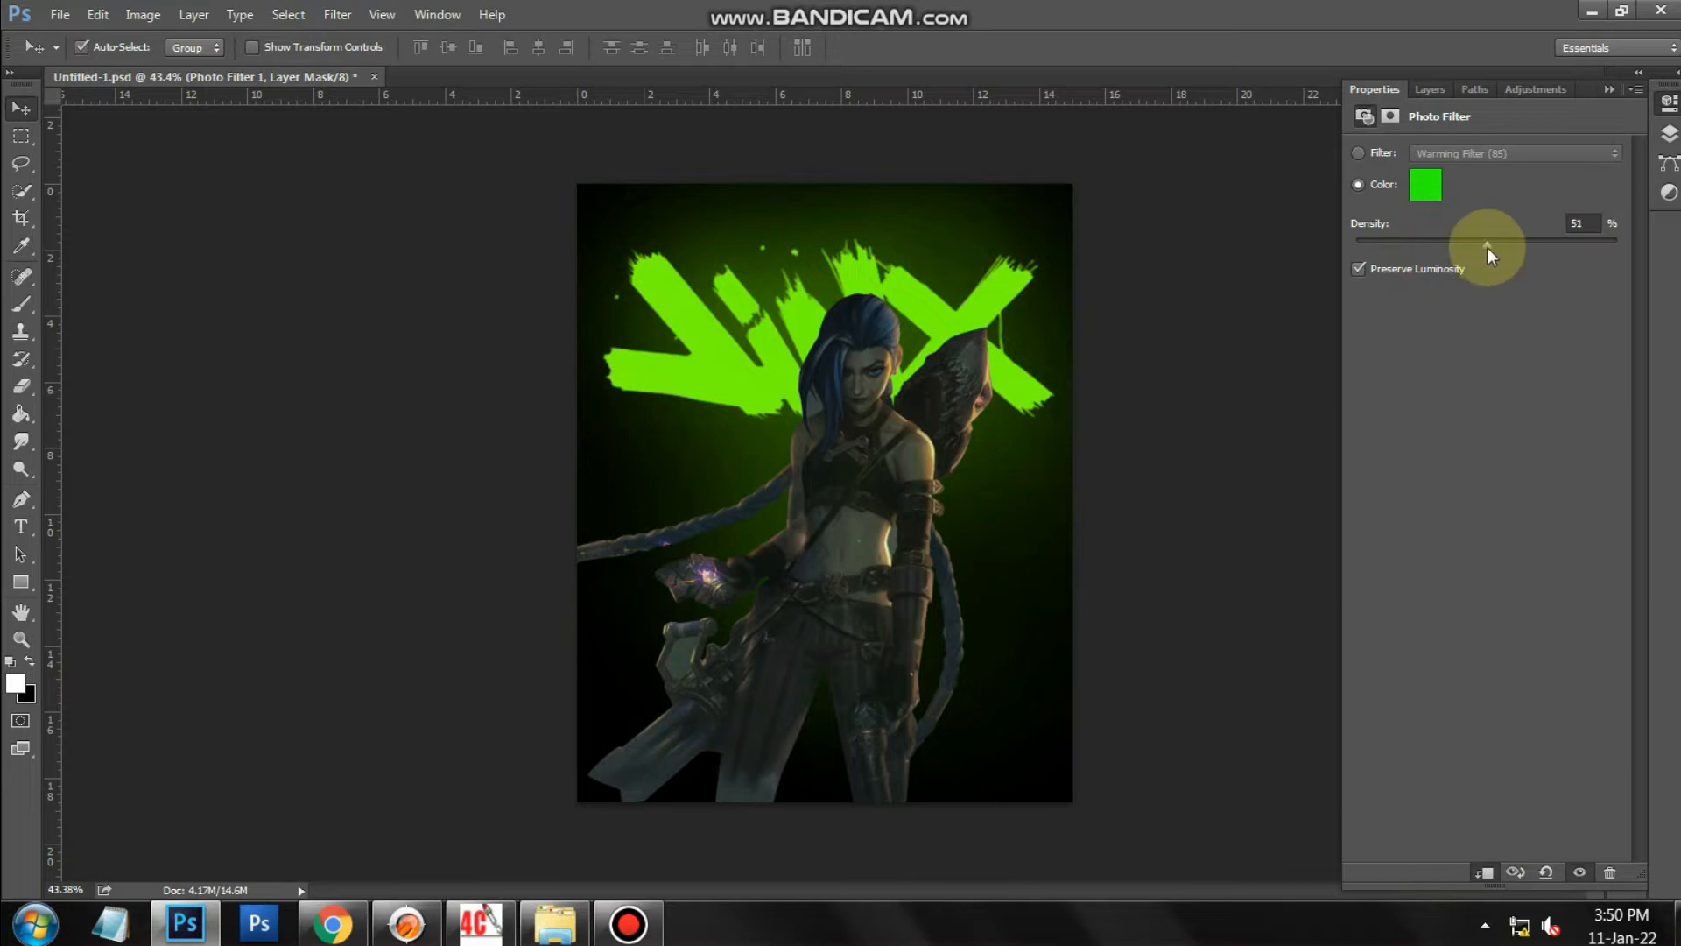
left_click_drag(1522, 240, 1537, 242)
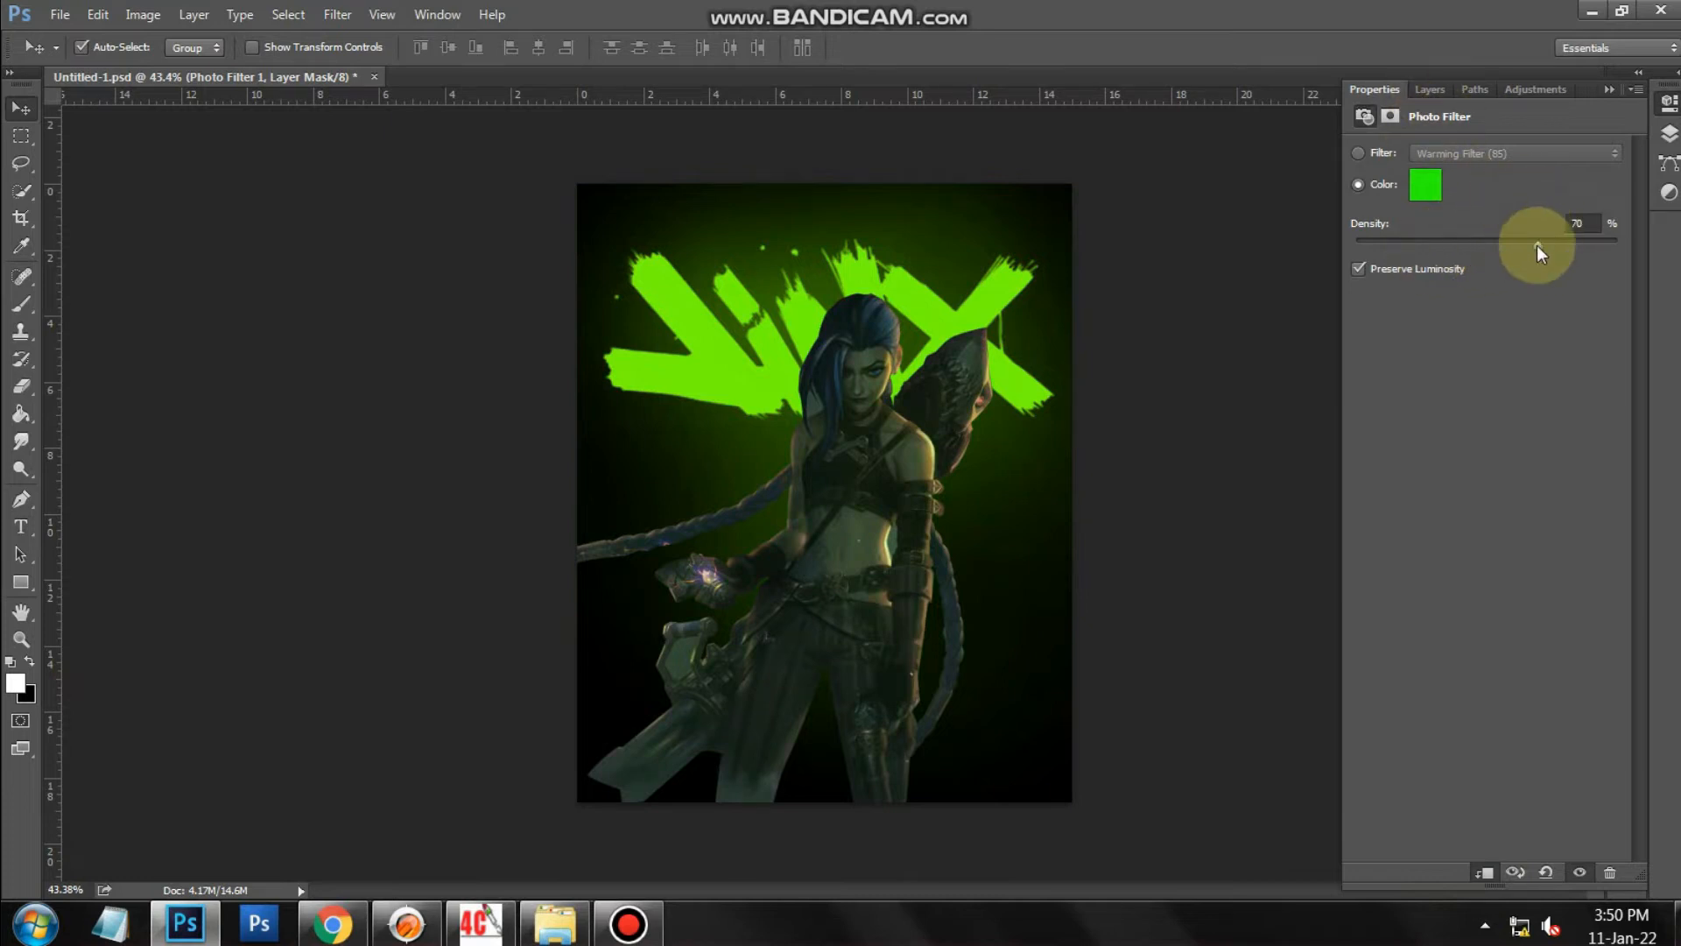
left_click(1430, 90)
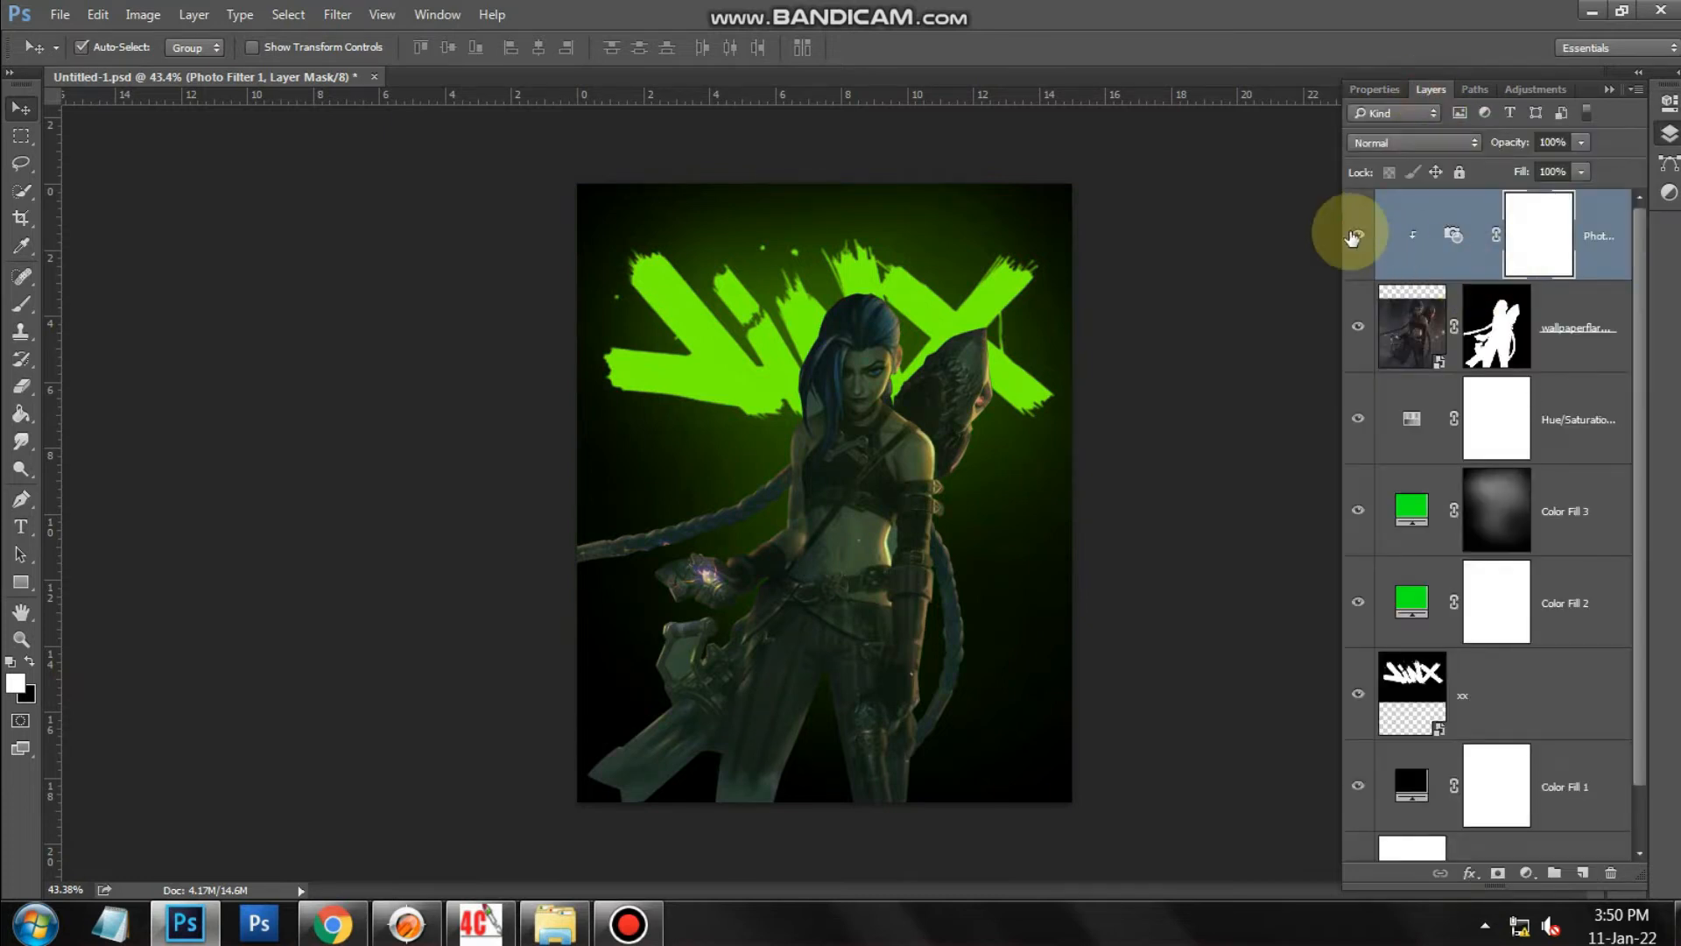
left_click(1353, 236)
scroll(994, 480, "up", 3)
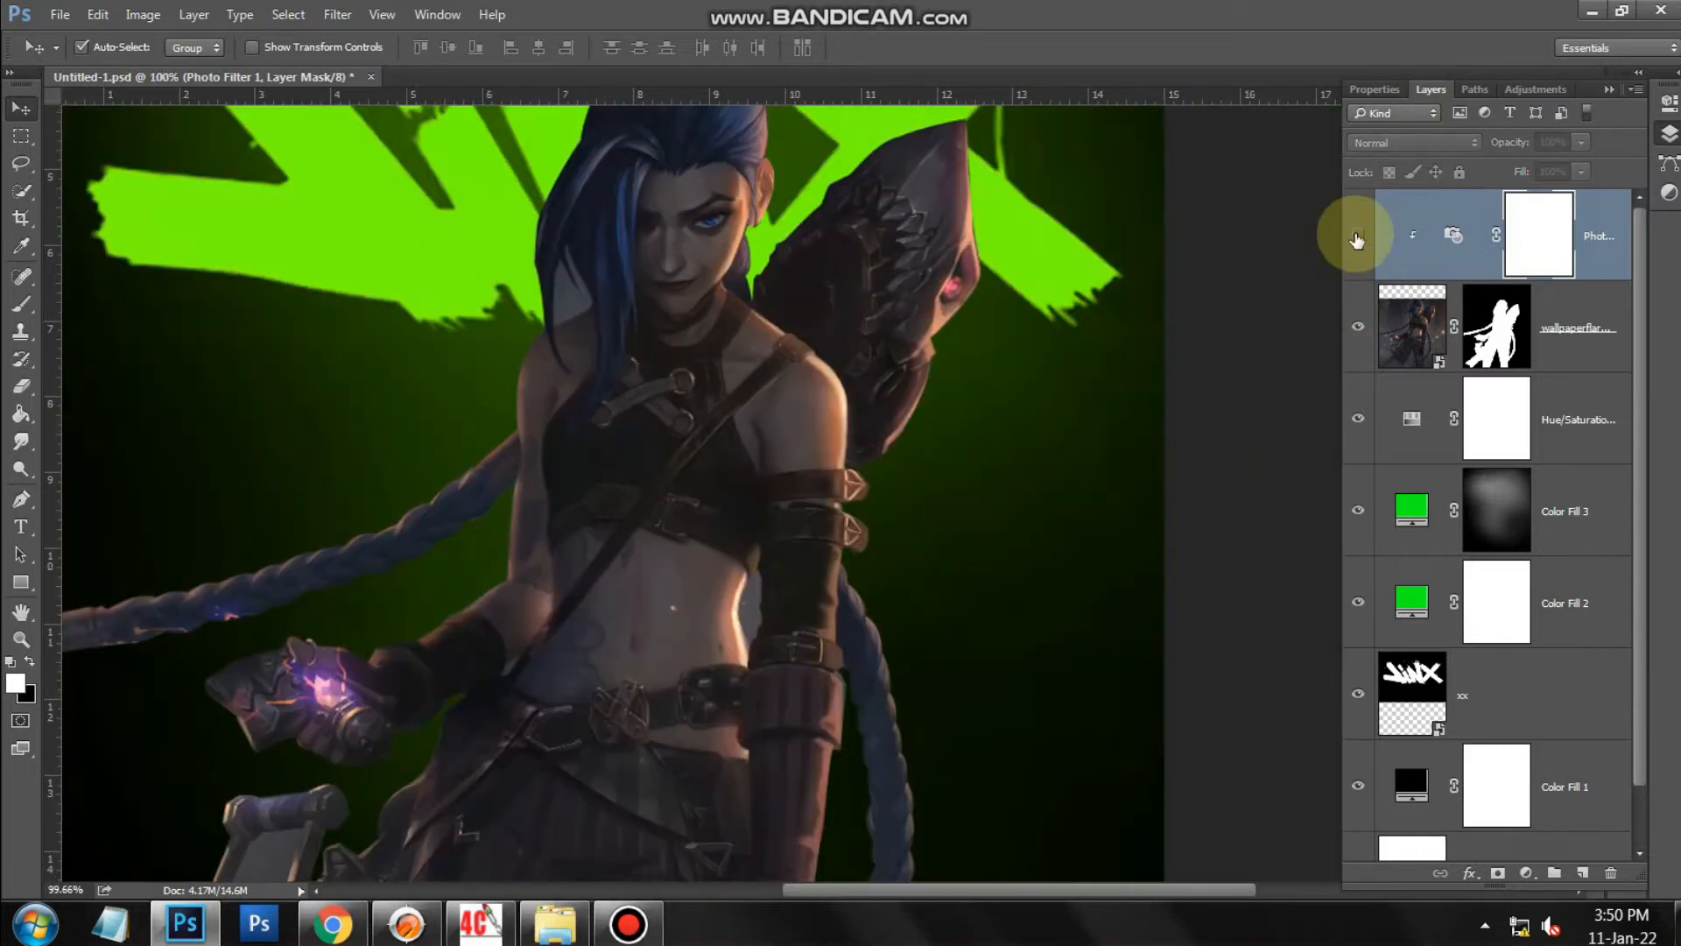
scroll(806, 499, "down", 2)
Add a bright green Solid Color fill directly above the character, clipped to her layer.
left_click(906, 468)
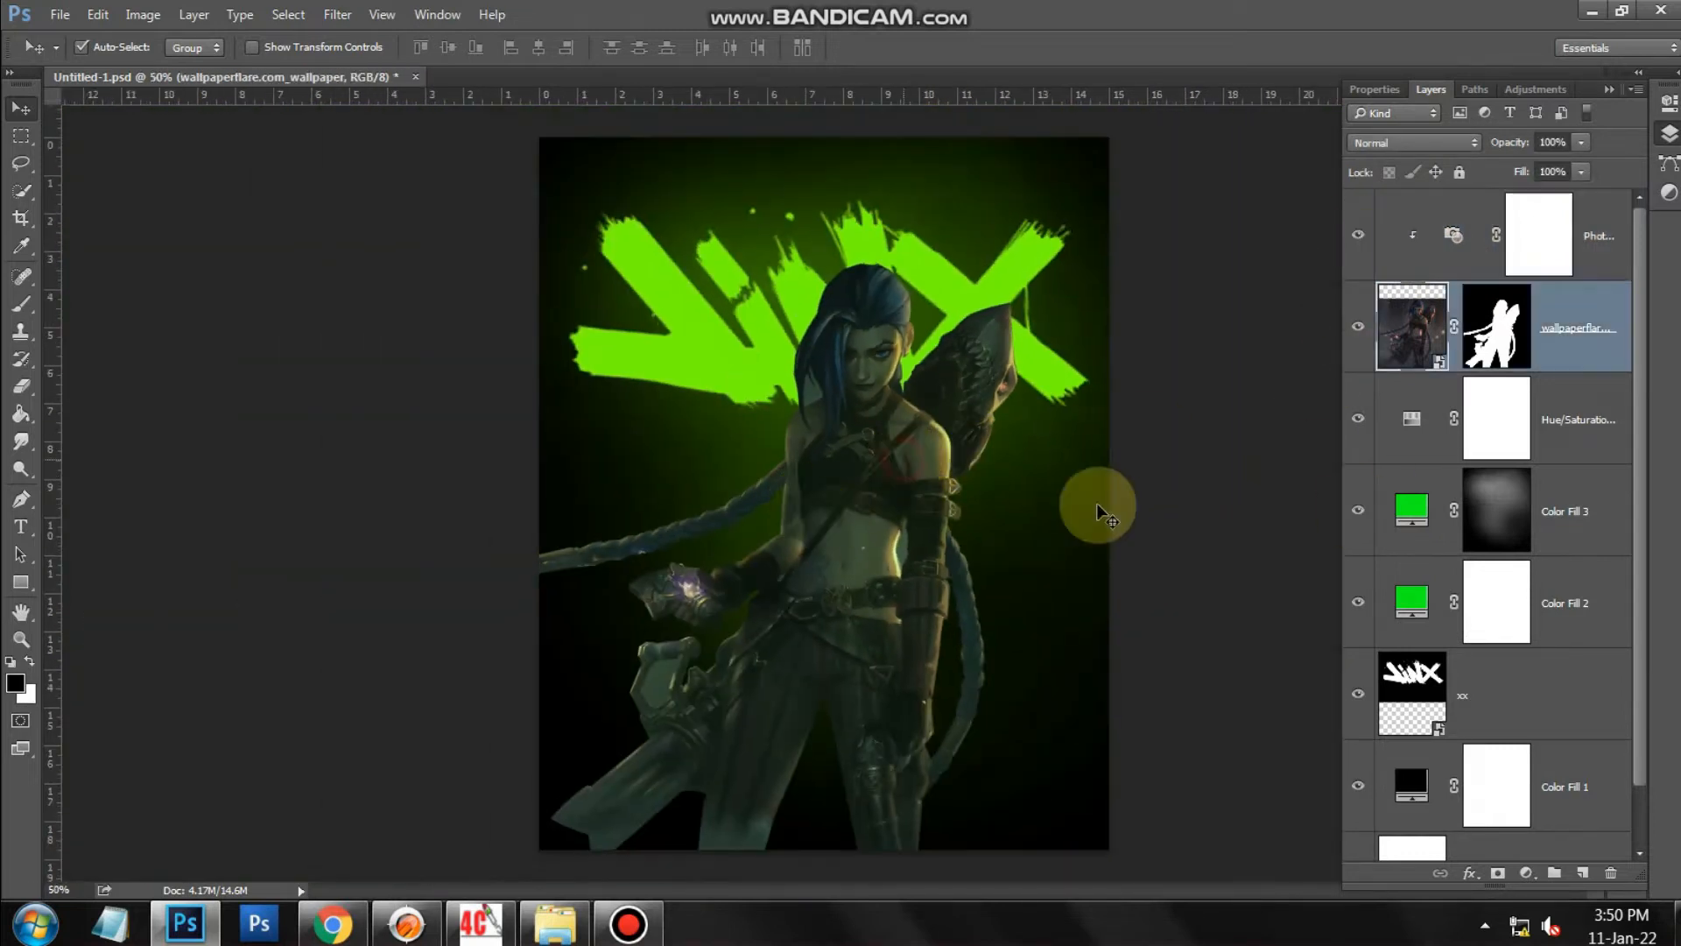
left_click(1524, 874)
left_click(1599, 492)
left_click(1351, 385)
left_click_drag(1297, 244, 1608, 136)
left_click(1573, 198)
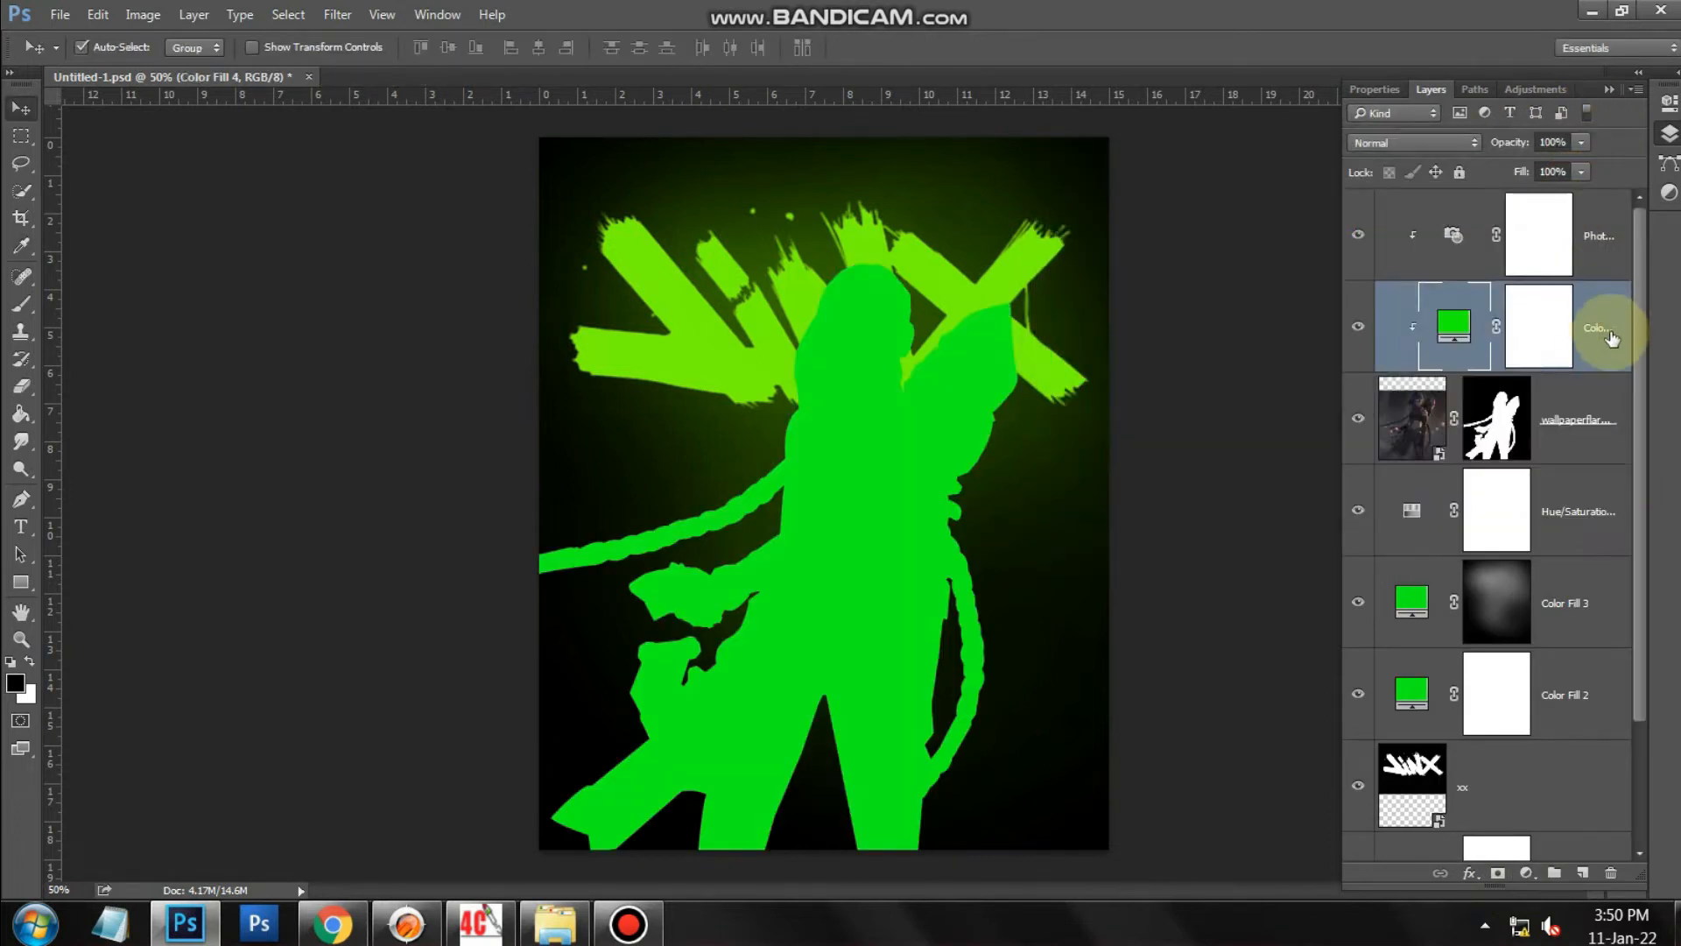
In the new green fill's blending options, split the underlying layer's black Blend If slider to 25 / 119.
double_click(1616, 319)
left_click_drag(727, 129, 1301, 142)
left_click_drag(1284, 592, 1378, 592)
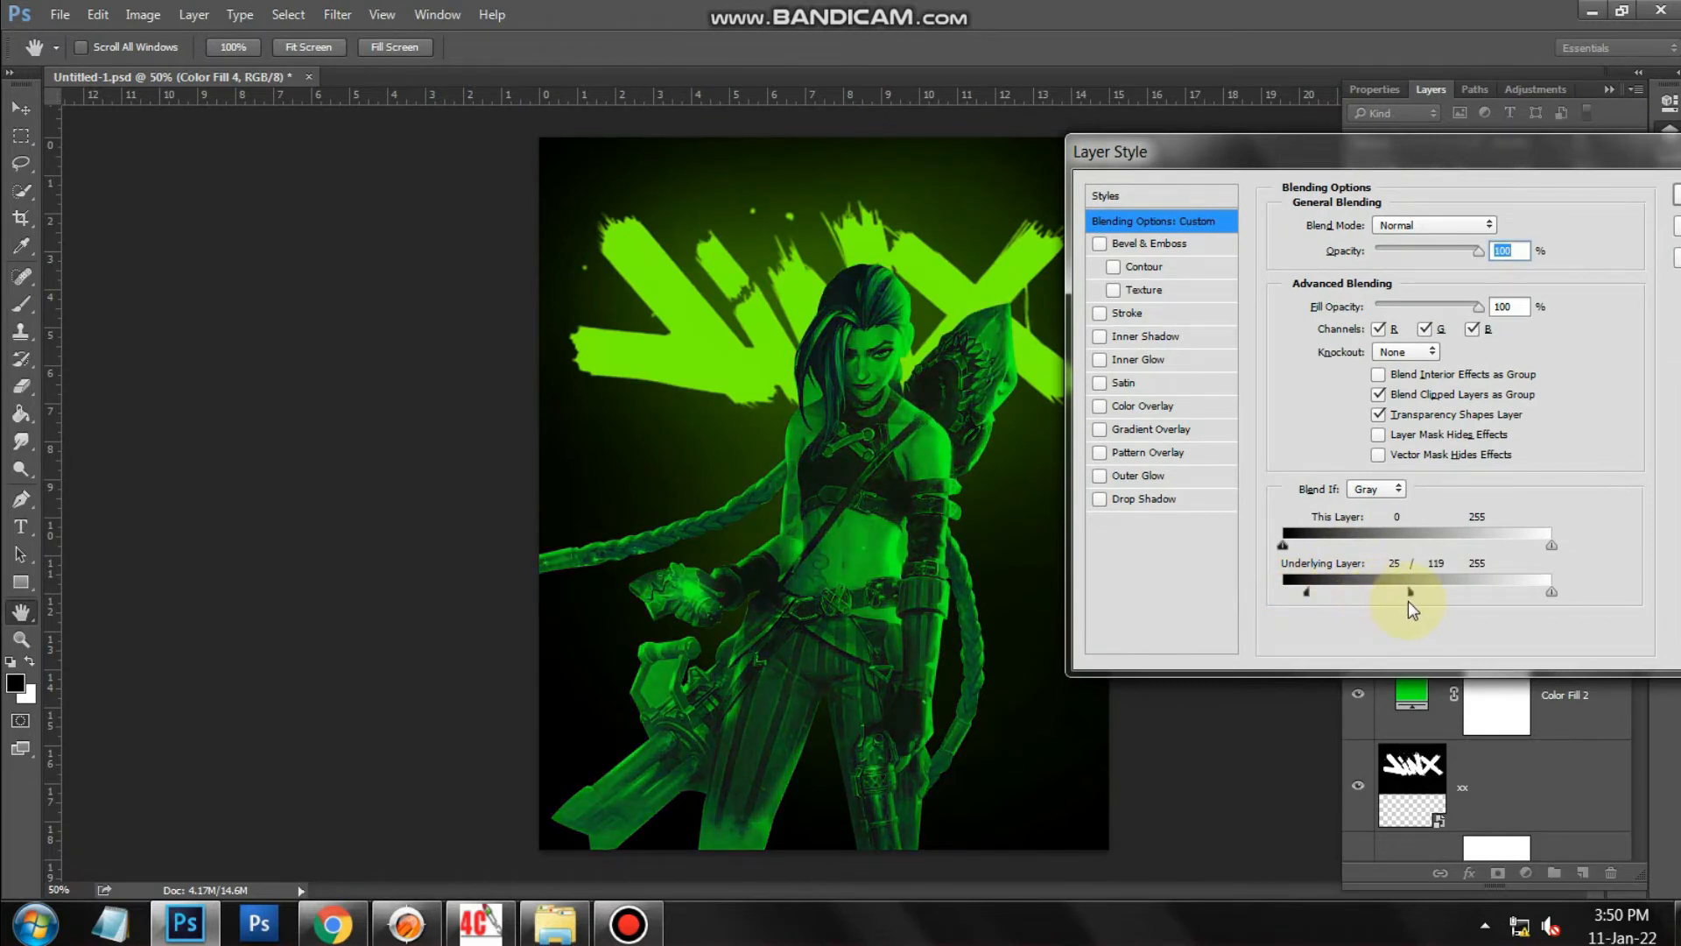
key("Return")
Invert the new green fill's mask to black and move the fill above the Photo Filter.
left_click(1572, 331)
key("ctrl+i")
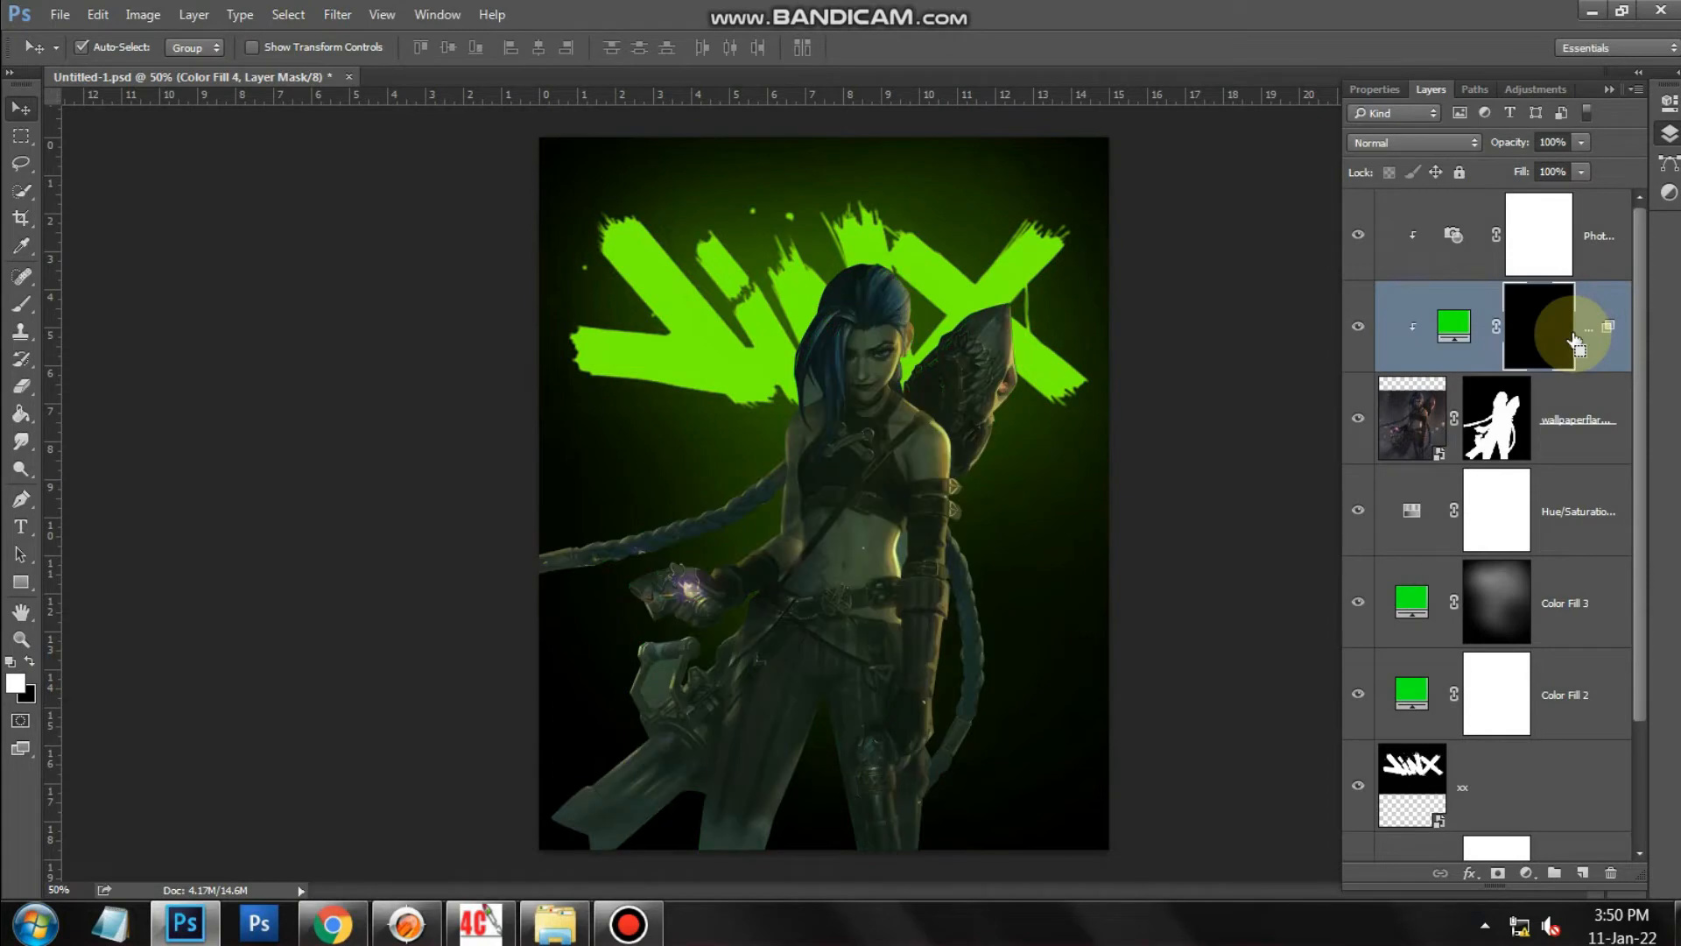
left_click_drag(1620, 322, 1594, 187)
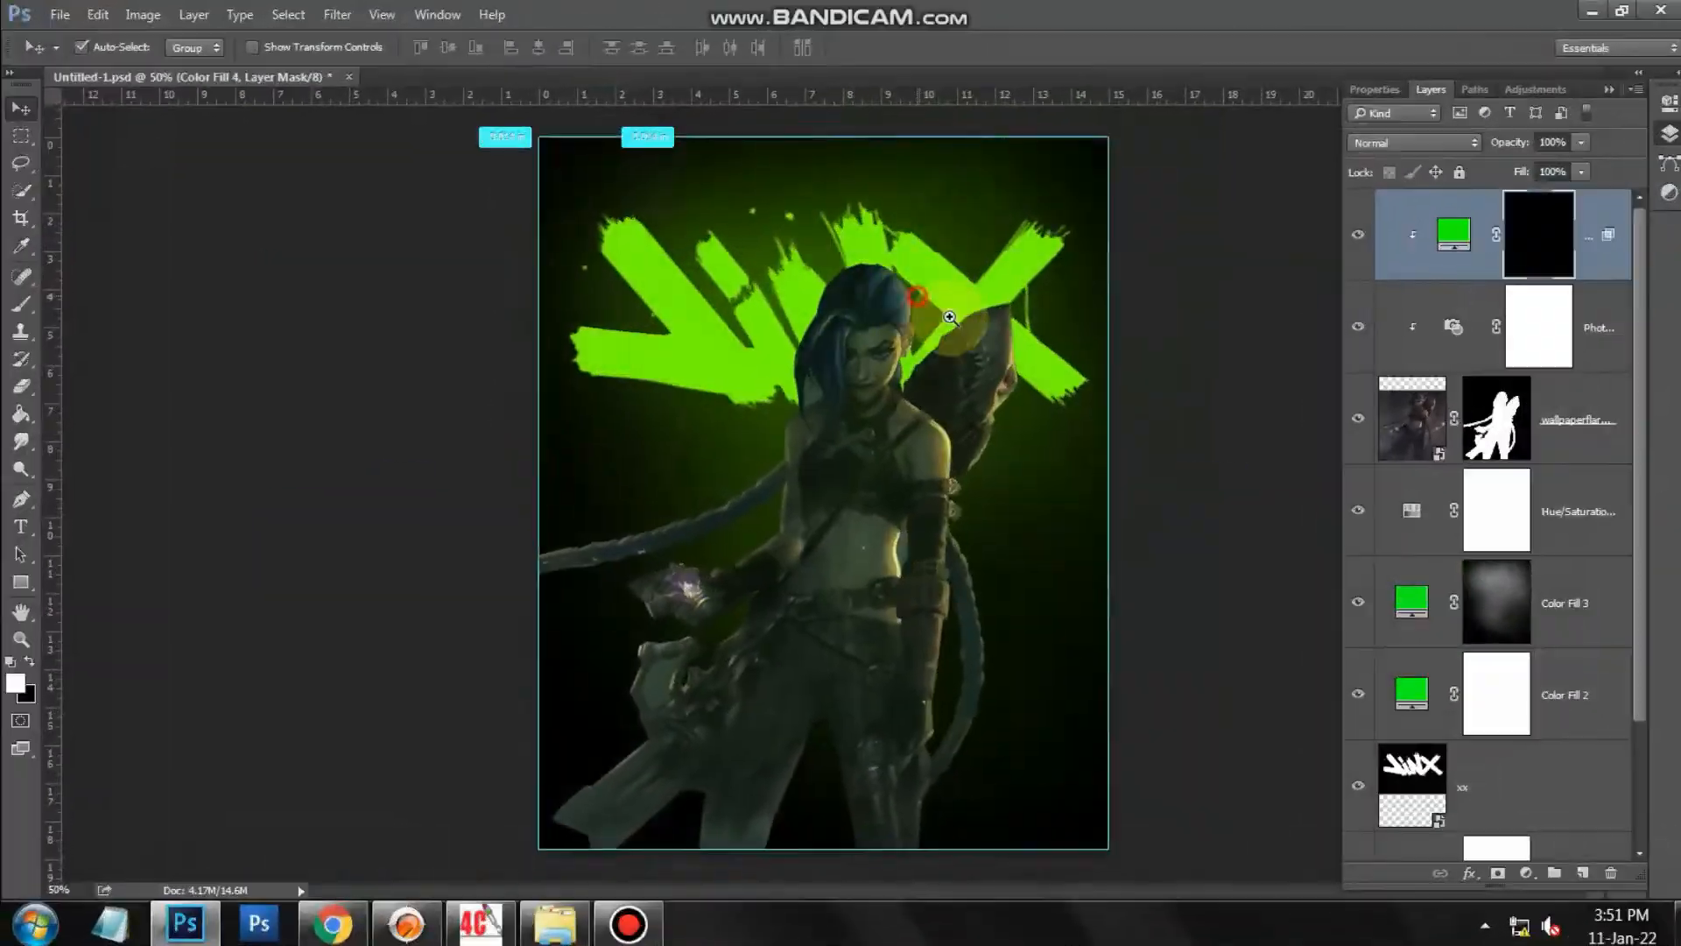
Reduce the brush size to 90 and paint white on the green fill's mask along the top of the character's hair.
scroll(951, 334, "up", 2)
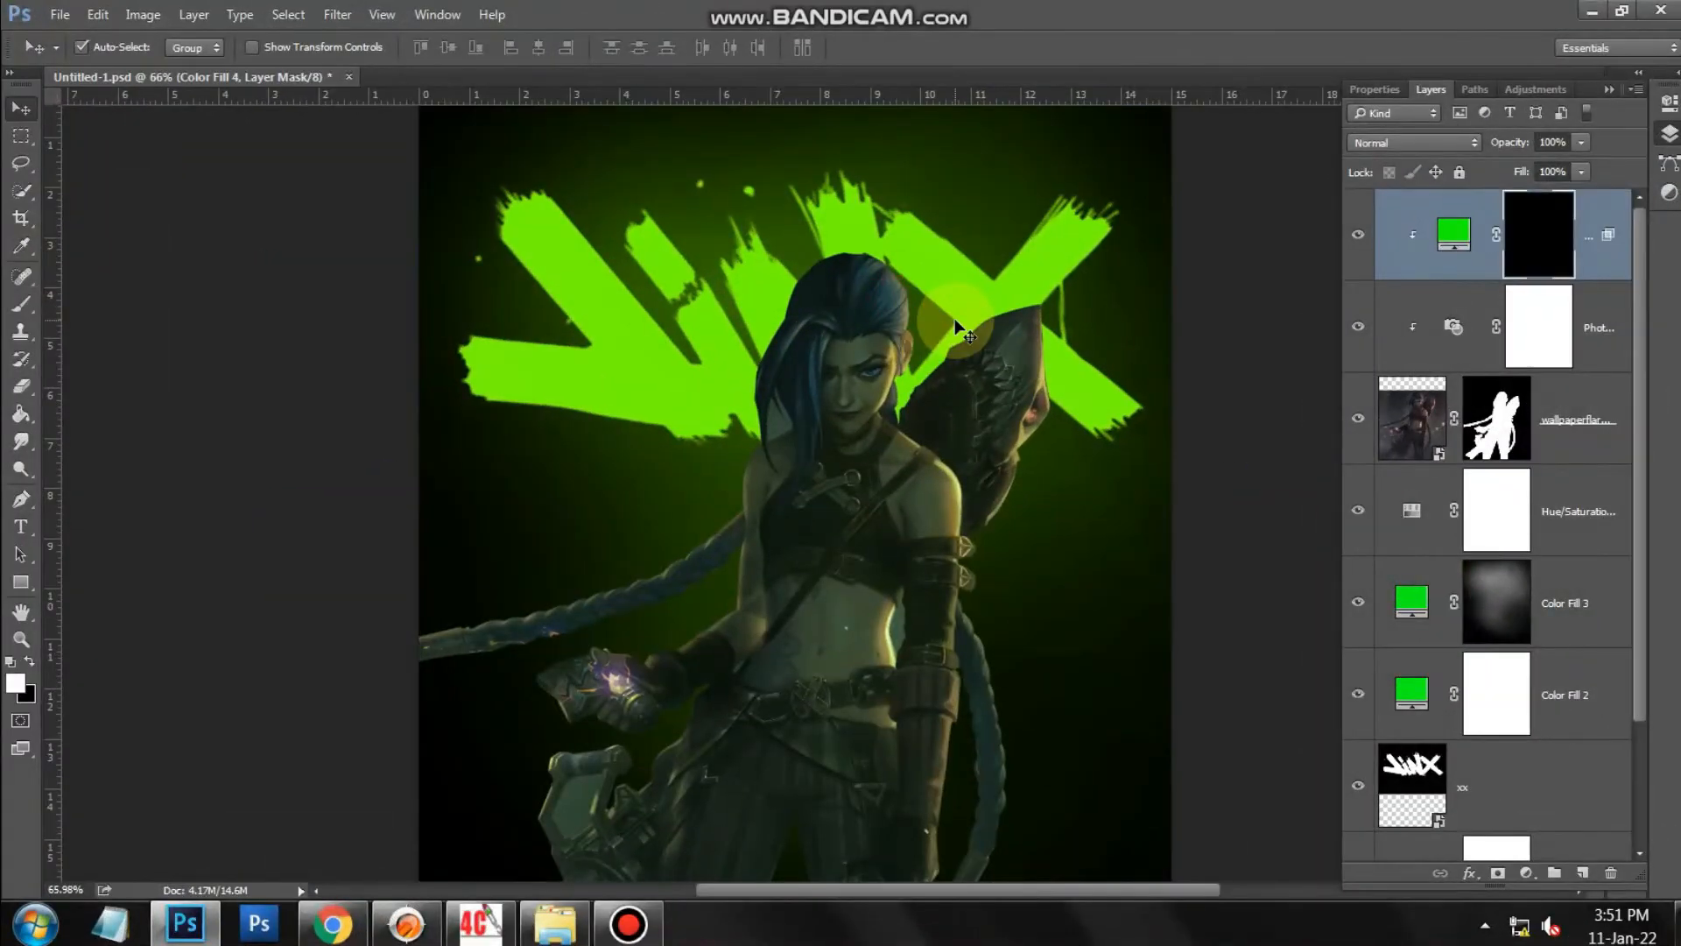
key("bracketleft")
key("bracketleft")
key("bracketleft")
key("bracketleft")
key("bracketleft")
key("bracketleft")
key("bracketleft")
key("bracketleft")
key("bracketleft")
key("bracketleft")
key("bracketleft")
key("bracketleft")
key("bracketleft")
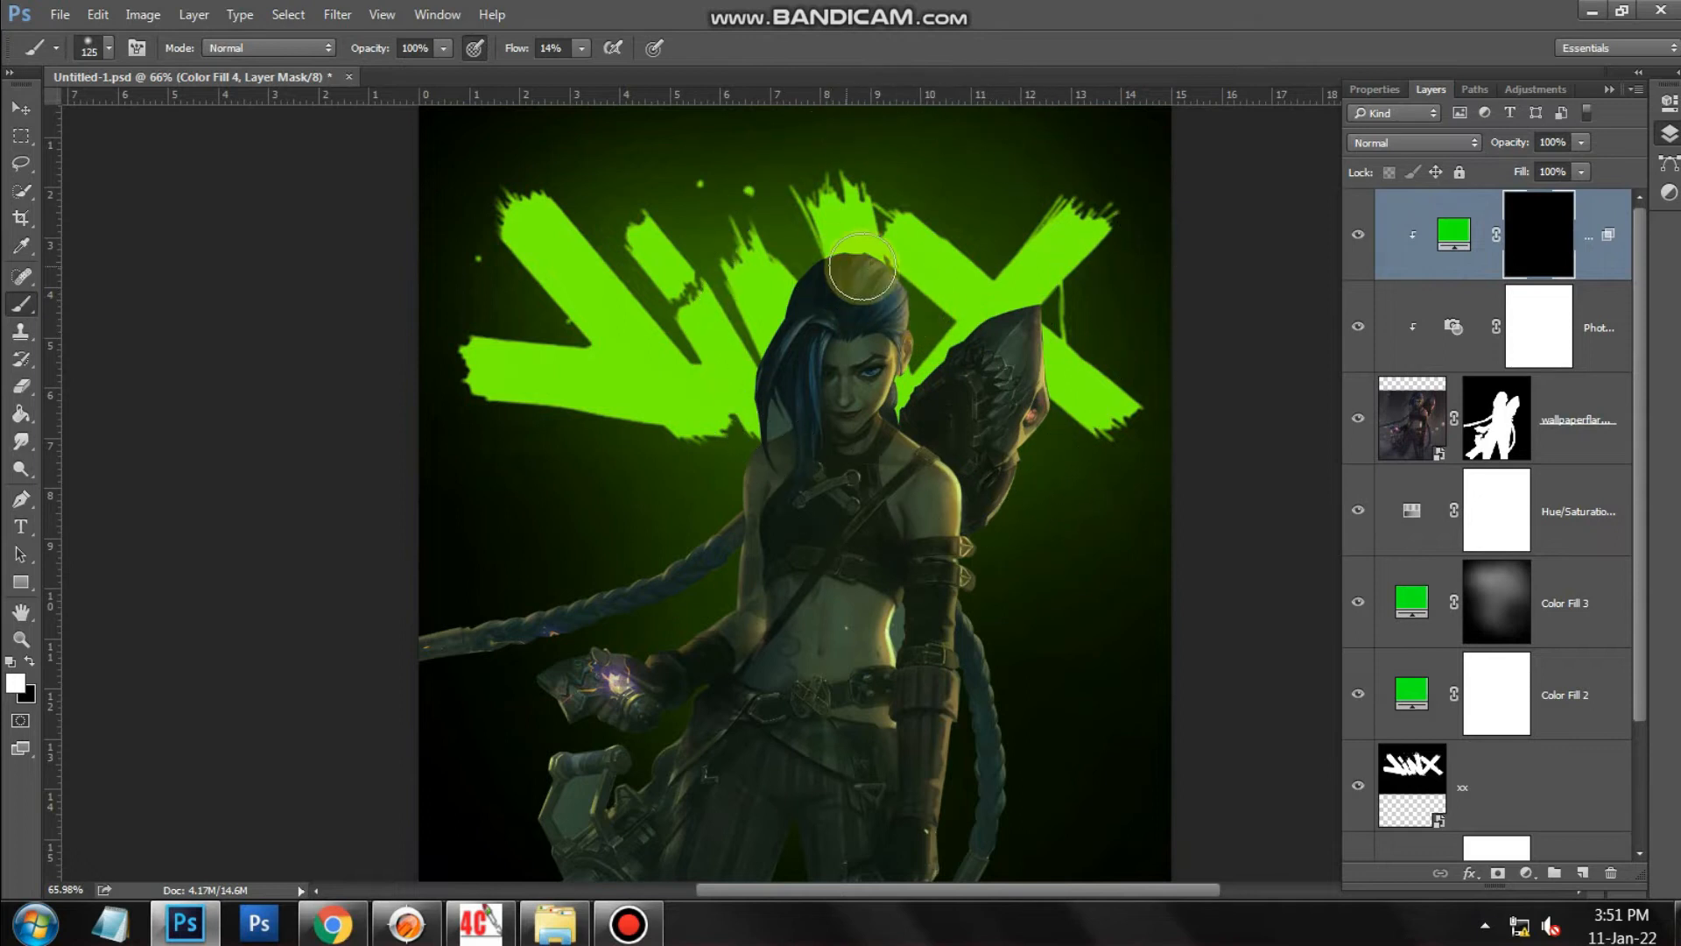
scroll(887, 268, "up", 1)
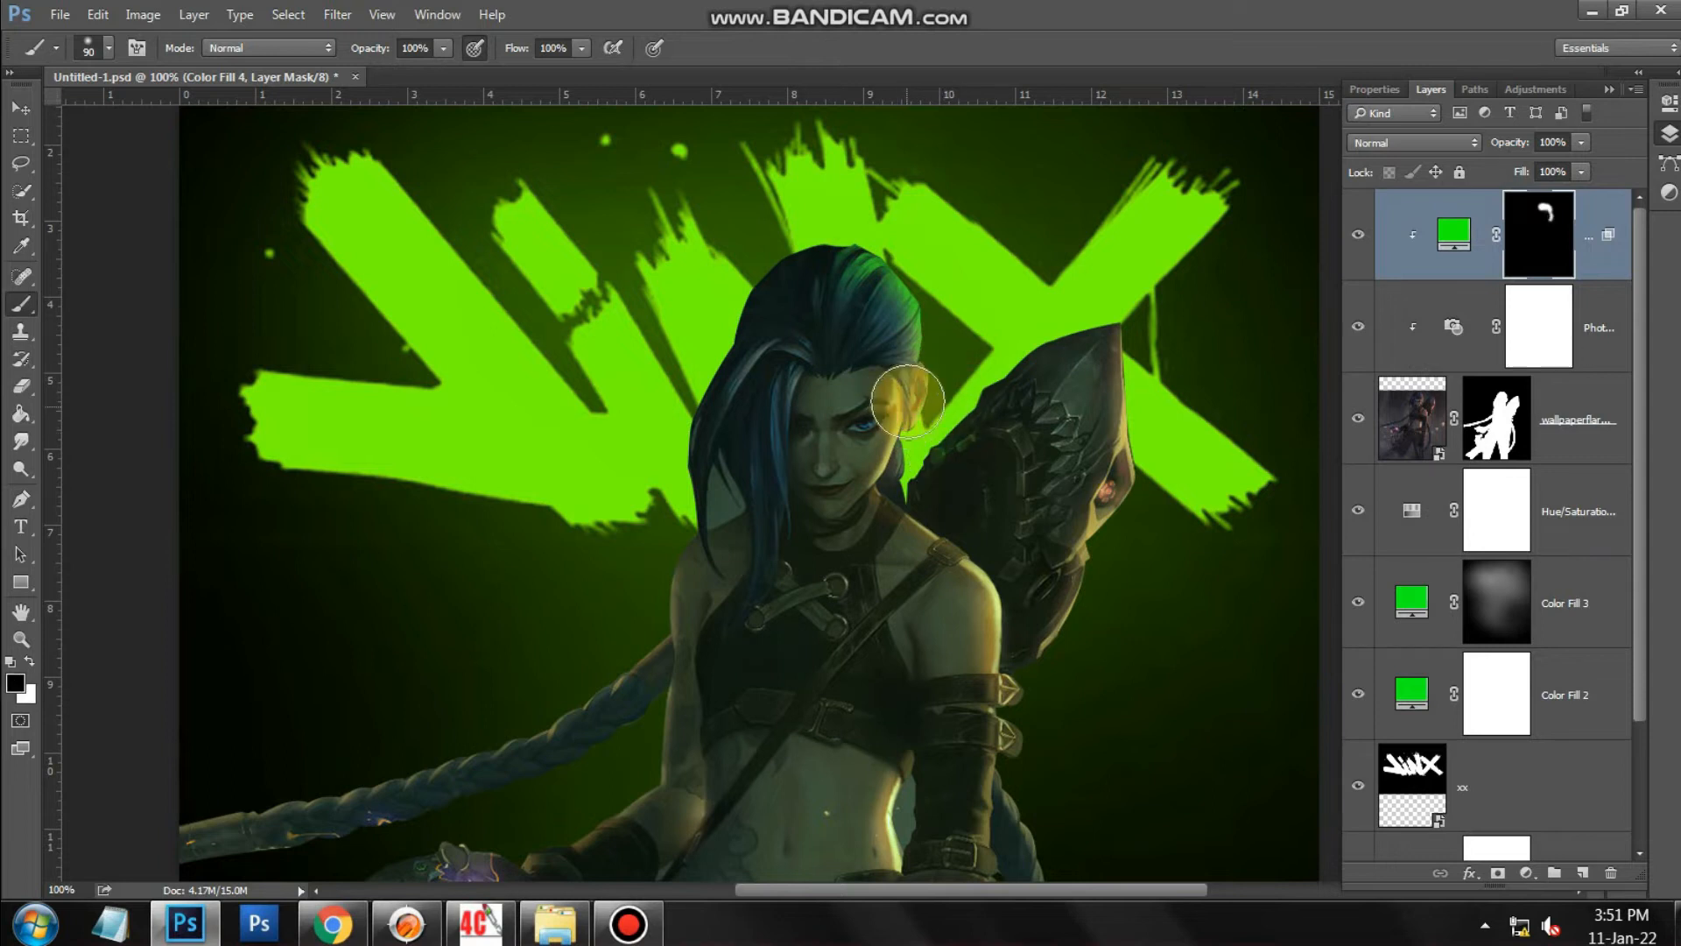
Paint white on the green fill's mask along the edges of the weapon behind the character's shoulder and the armband buckles.
mouse_move(1015, 351)
left_mouse_down()
mouse_move(1062, 376)
mouse_move(1134, 363)
mouse_move(1145, 338)
left_mouse_up()
mouse_move(1084, 386)
left_mouse_down()
mouse_move(1099, 499)
mouse_move(1153, 504)
mouse_move(1006, 713)
mouse_move(982, 666)
mouse_move(947, 661)
mouse_move(1032, 604)
left_mouse_up()
left_click_drag(1095, 709, 973, 419)
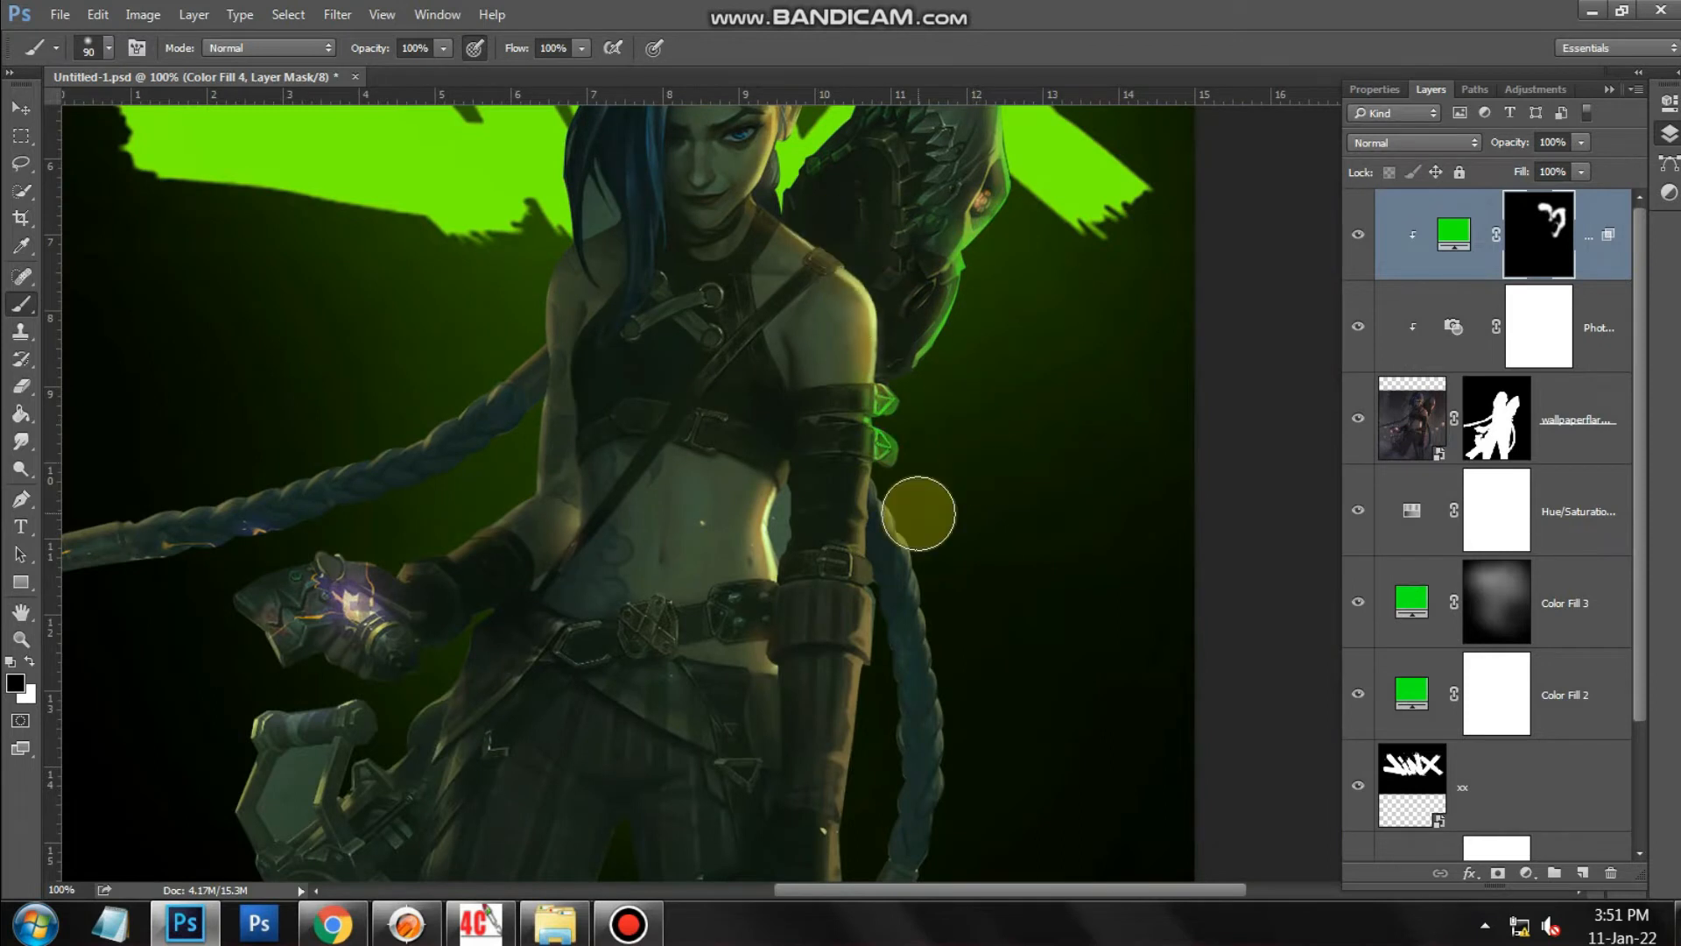
Paint white on the green fill's mask along the braid hanging beside the character's gloved arm.
key("x")
mouse_move(893, 476)
left_mouse_down()
mouse_move(976, 680)
mouse_move(978, 740)
left_mouse_up()
left_click_drag(1031, 686, 1089, 464)
left_click(1025, 552)
scroll(1054, 526, "down", 3)
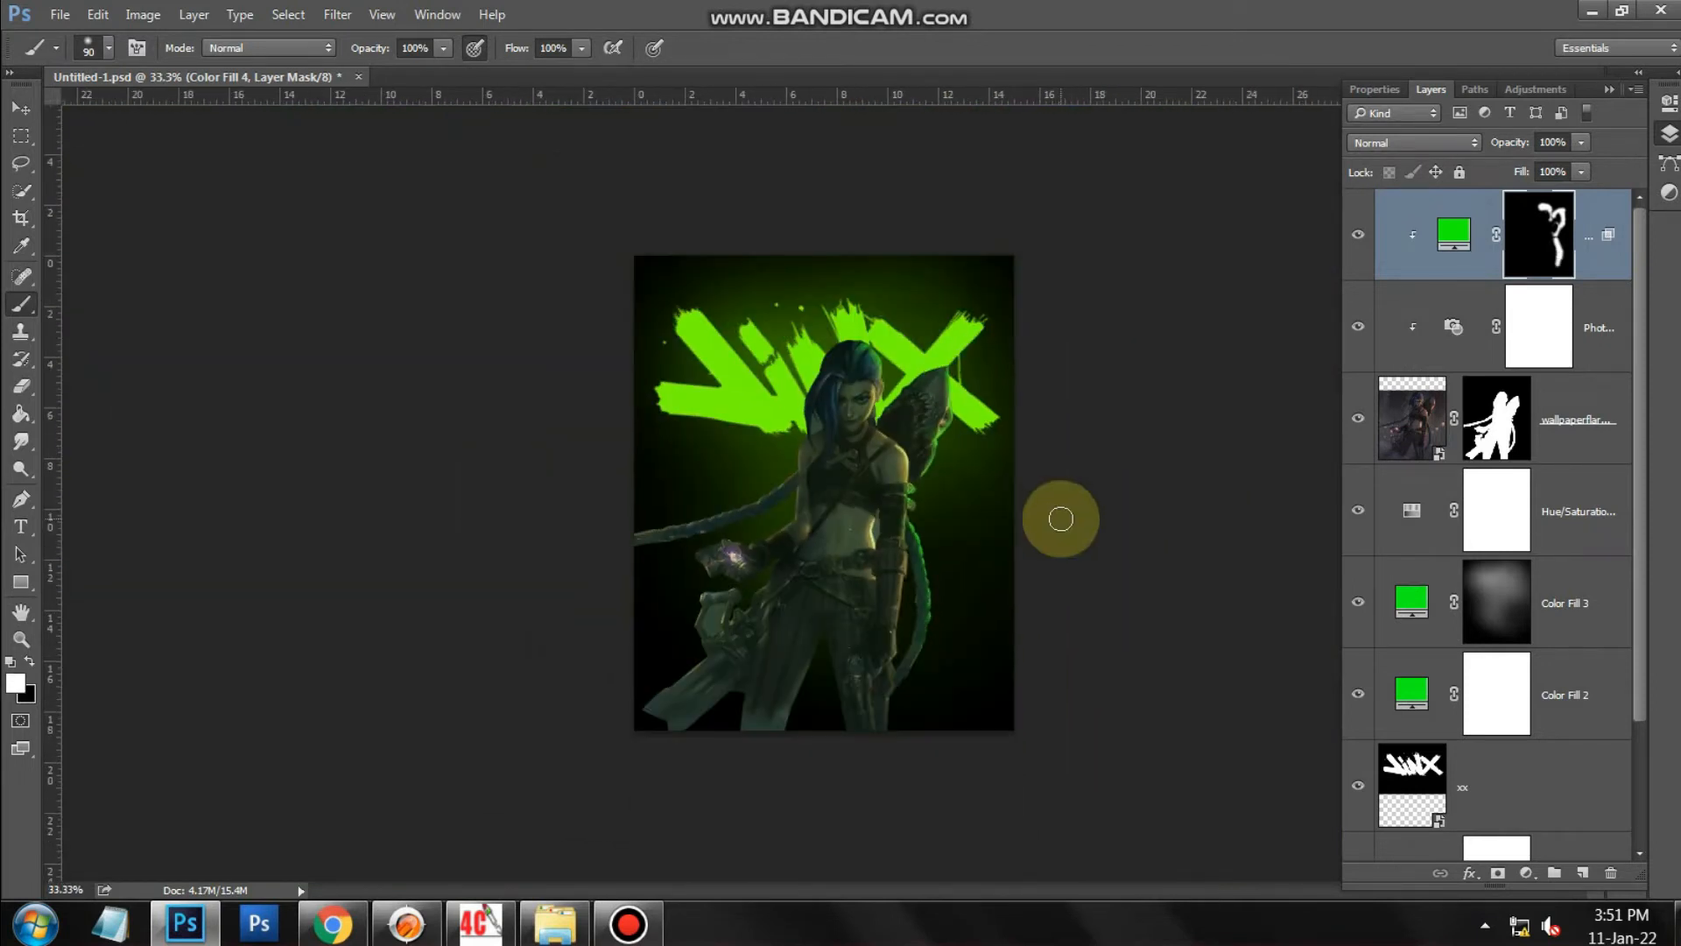
Enlarge the brush to 175 and paint more white on the green fill's mask over the crown of the head.
scroll(1060, 518, "up", 2)
left_click(846, 304)
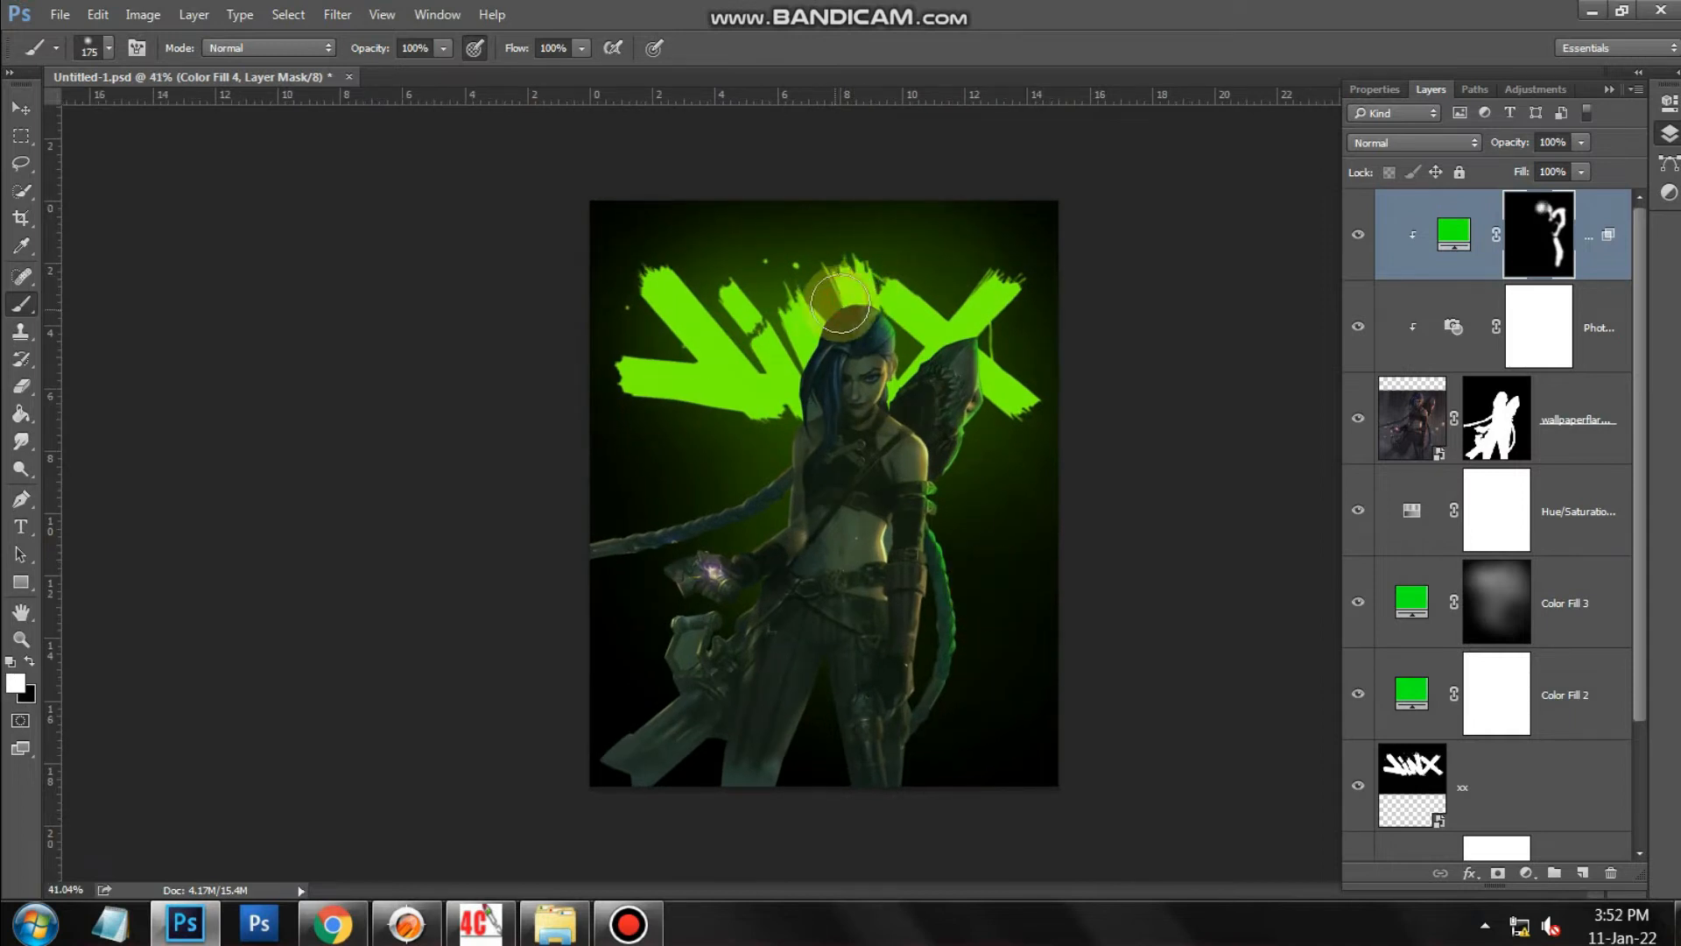
left_click(579, 208)
left_click_drag(771, 472, 801, 473)
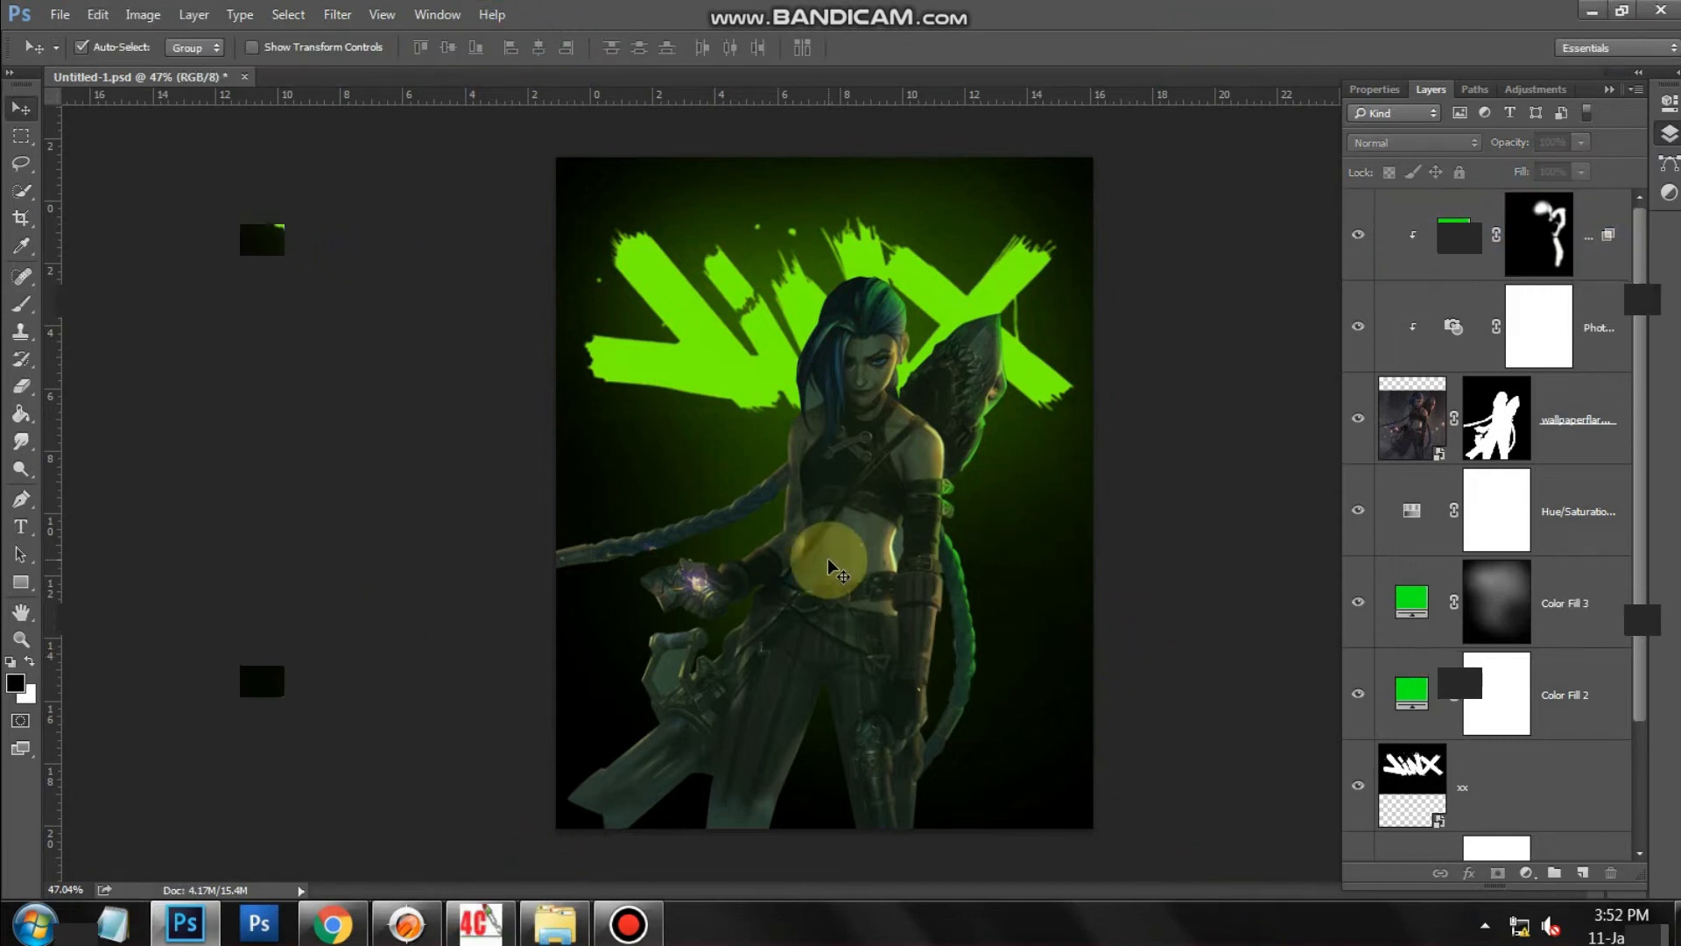
Add an Exposure adjustment clipped to the character layer with exposure +1.27 and offset -0.0101.
left_click(1576, 420)
left_click(1527, 873)
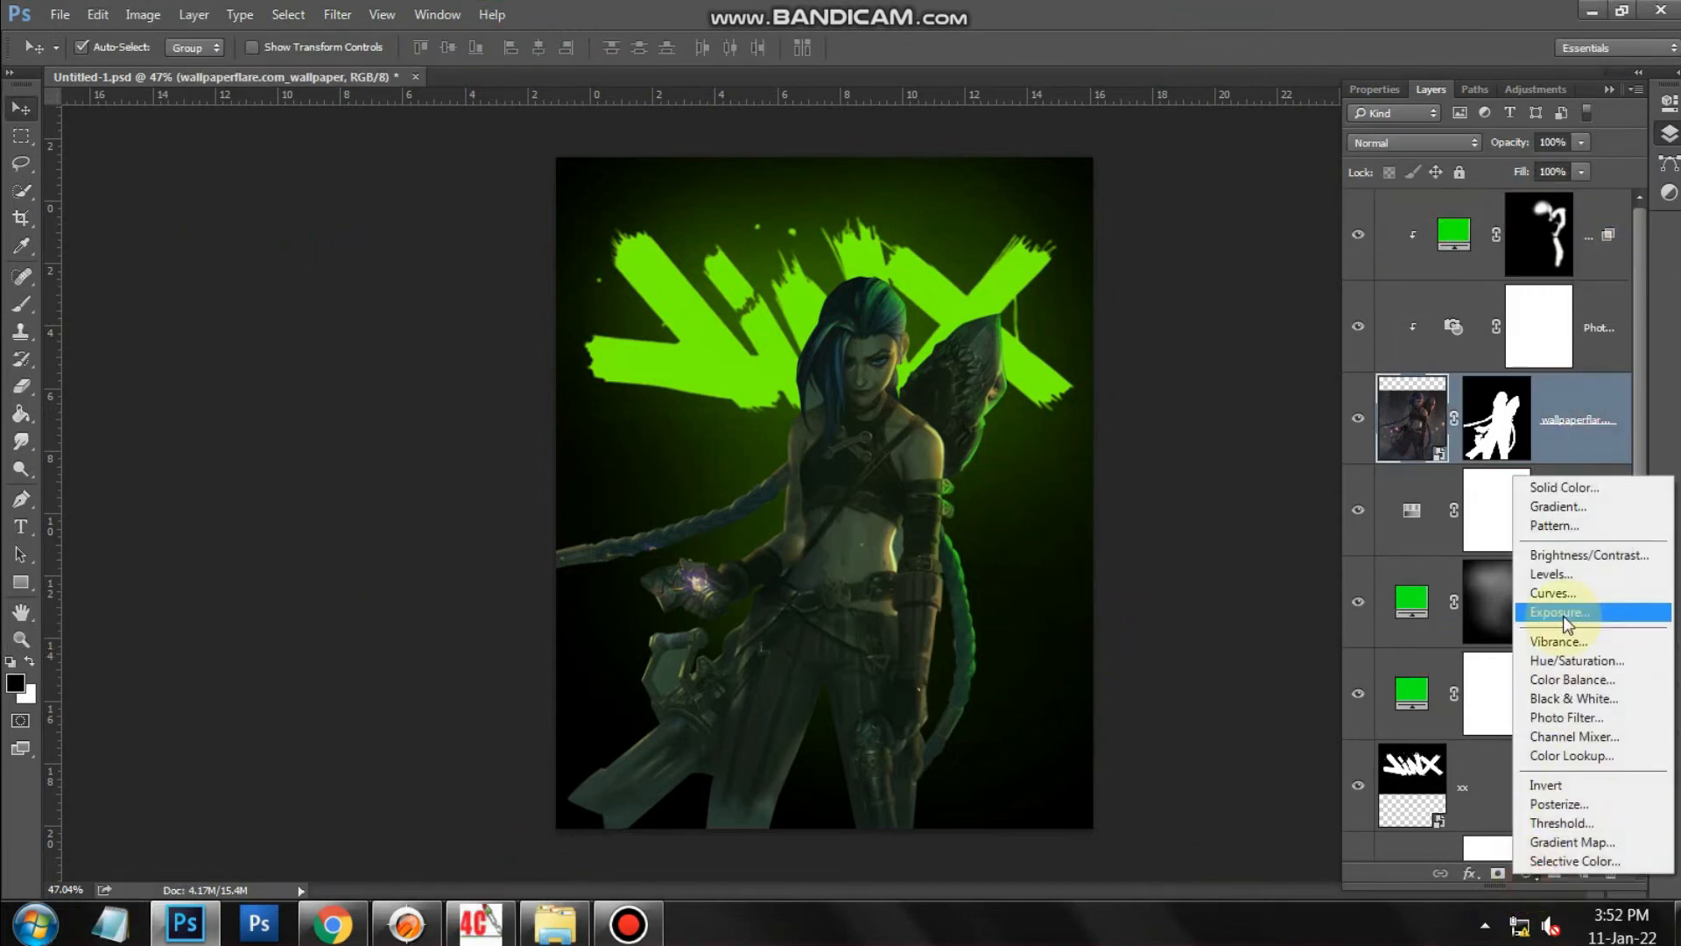
left_click(1560, 612)
mouse_move(1487, 204)
left_mouse_down()
mouse_move(1511, 204)
mouse_move(1462, 250)
mouse_move(1487, 248)
mouse_move(1511, 207)
left_mouse_up()
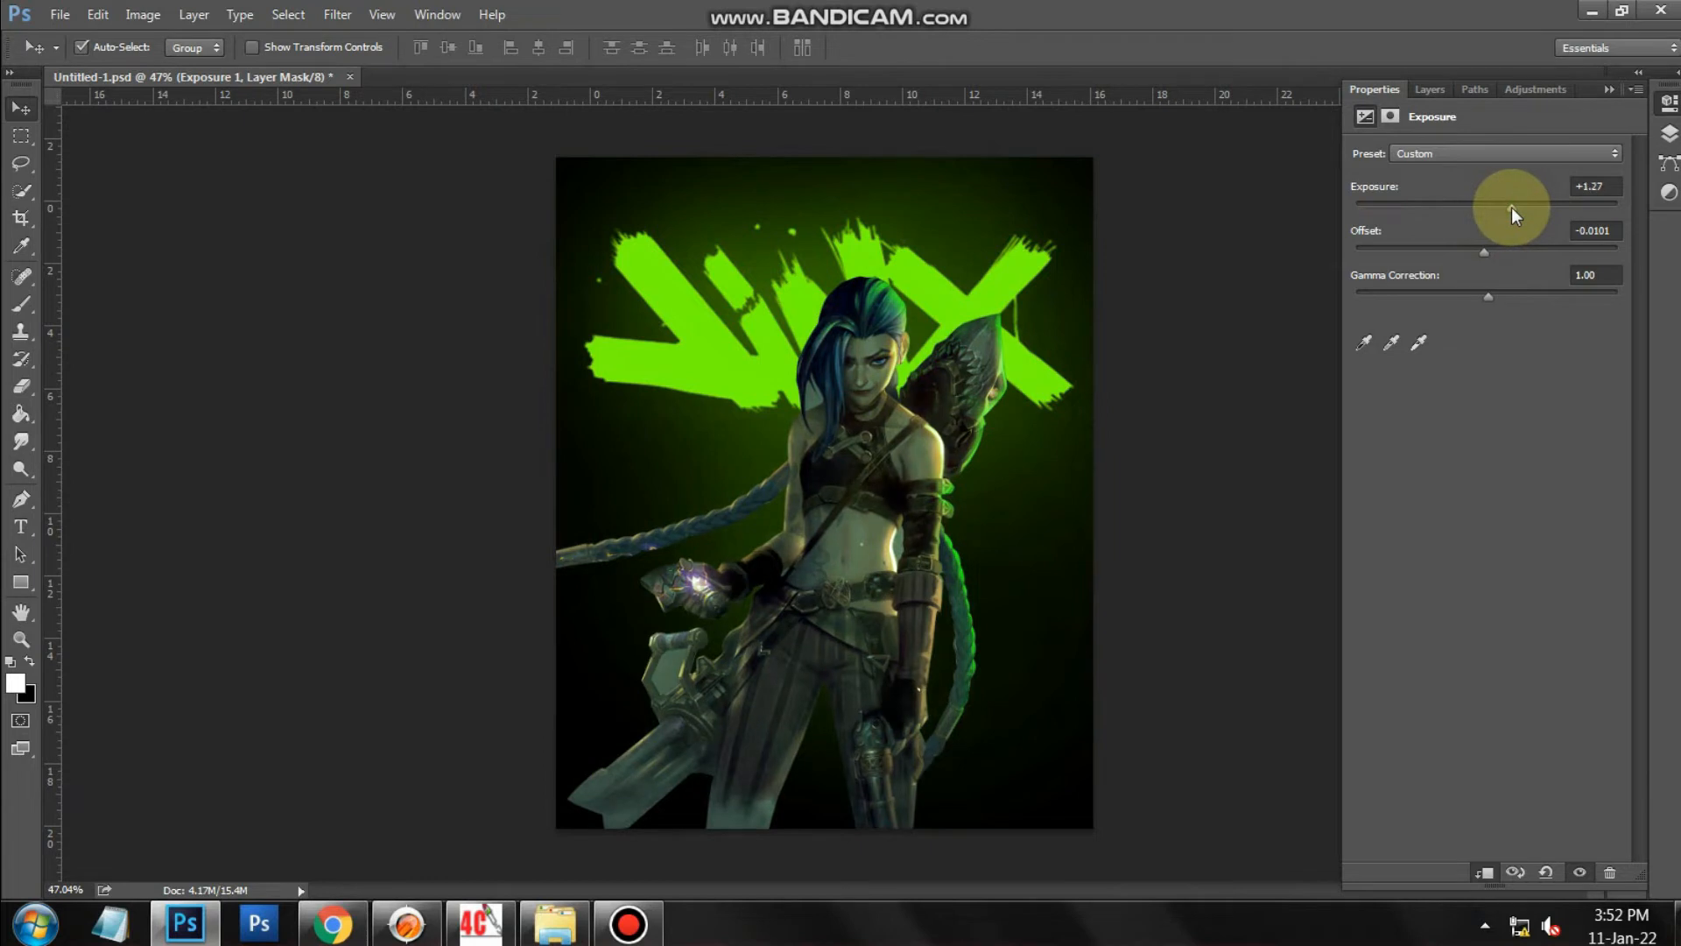
left_click(1429, 91)
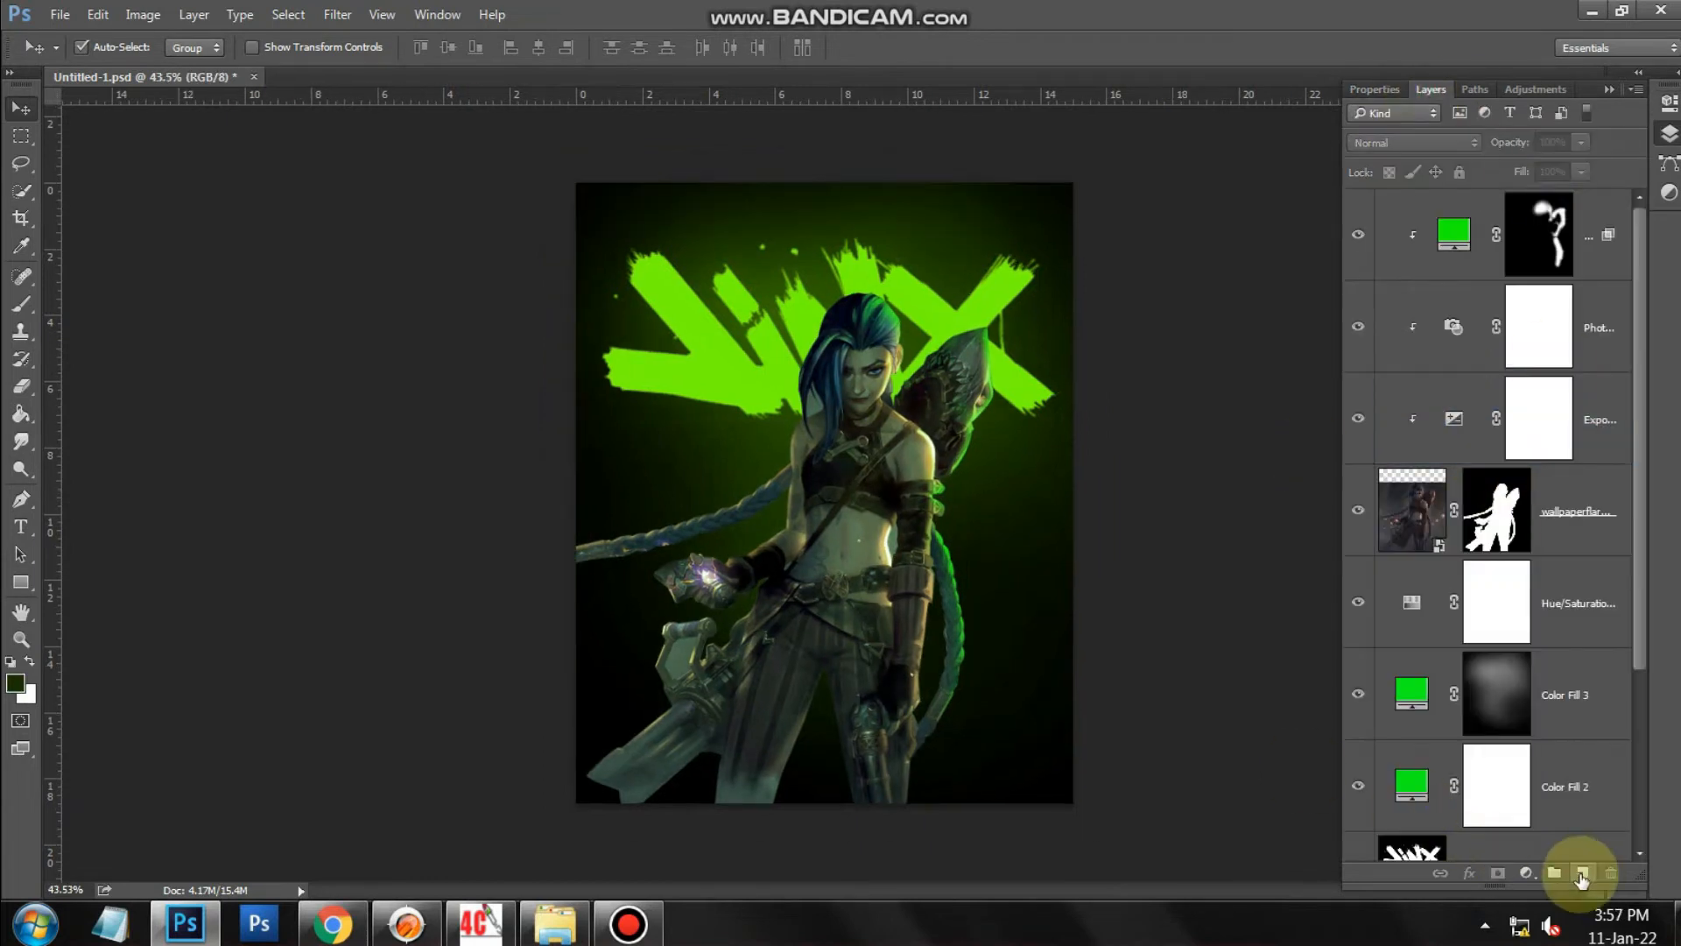
Create a new empty layer above all others and choose the 1461 px fog brush, undoing the test stroke.
left_click(1582, 873)
key("b")
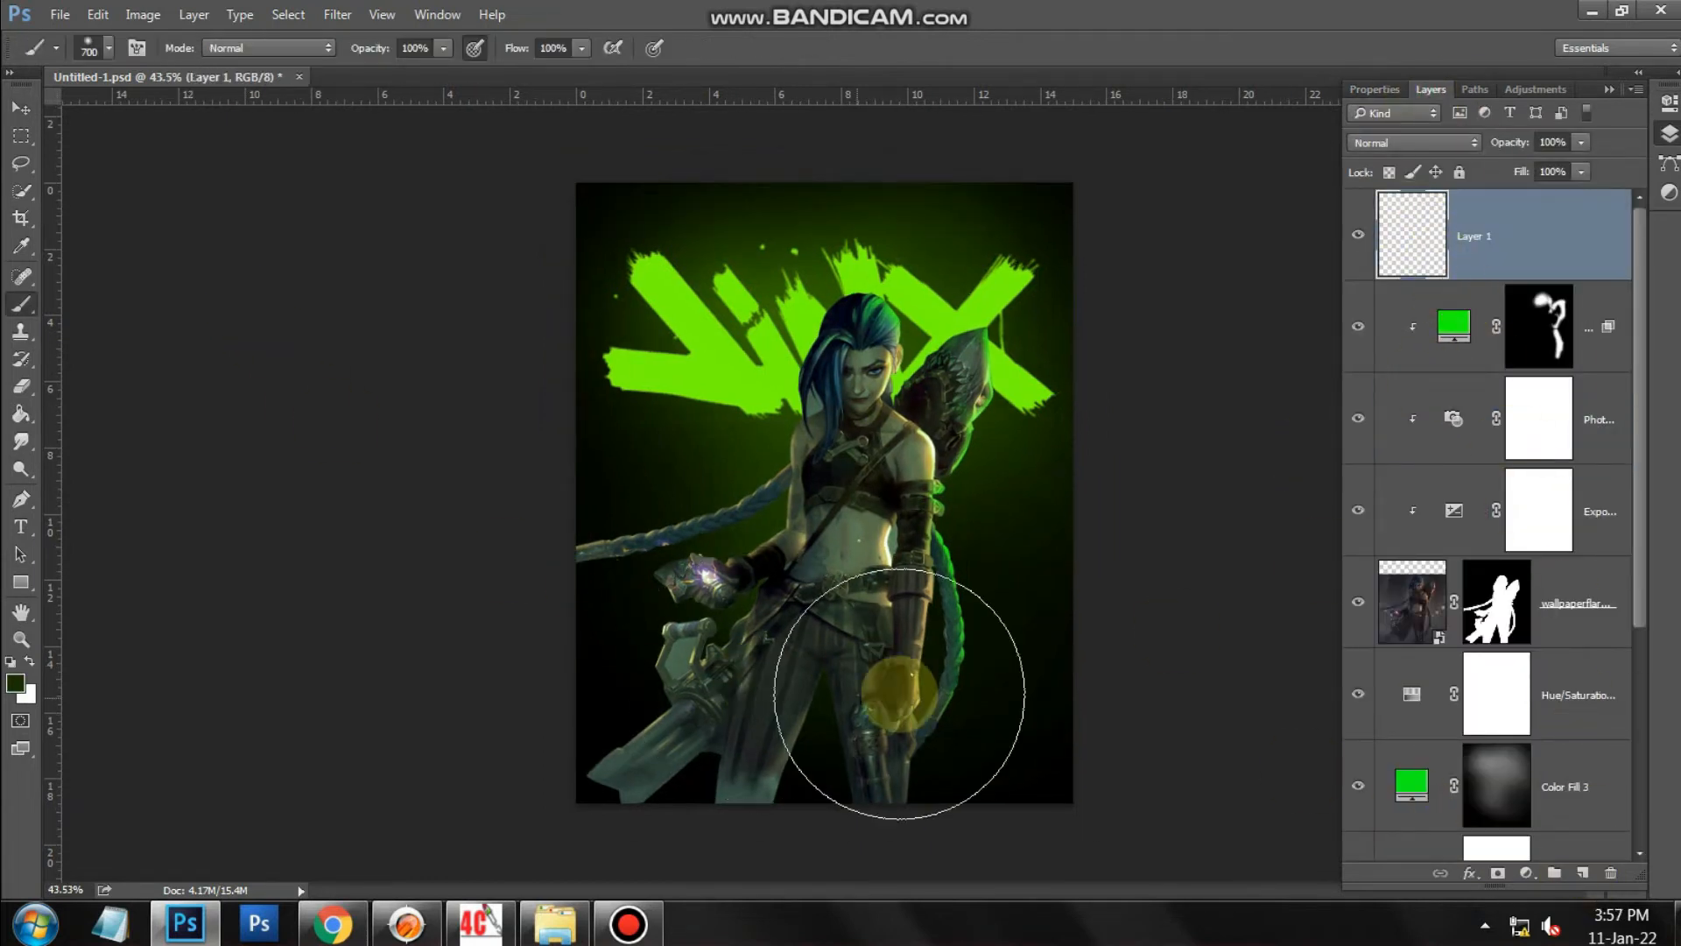
left_click(97, 53)
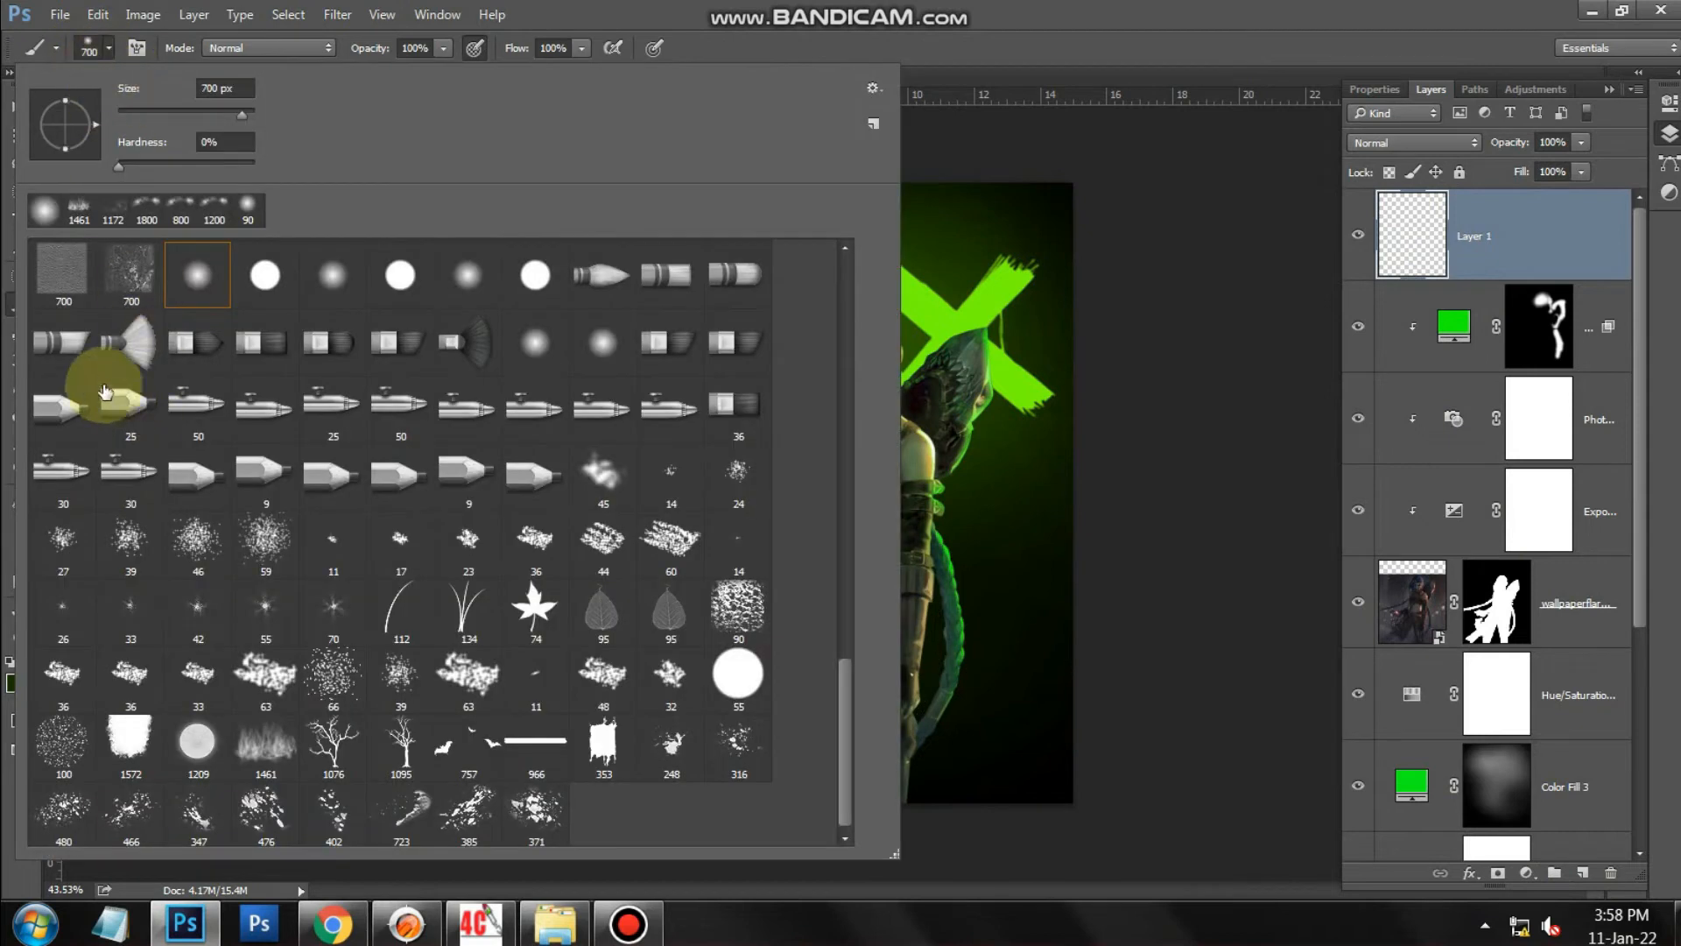
left_click(1069, 499)
key("ctrl+z")
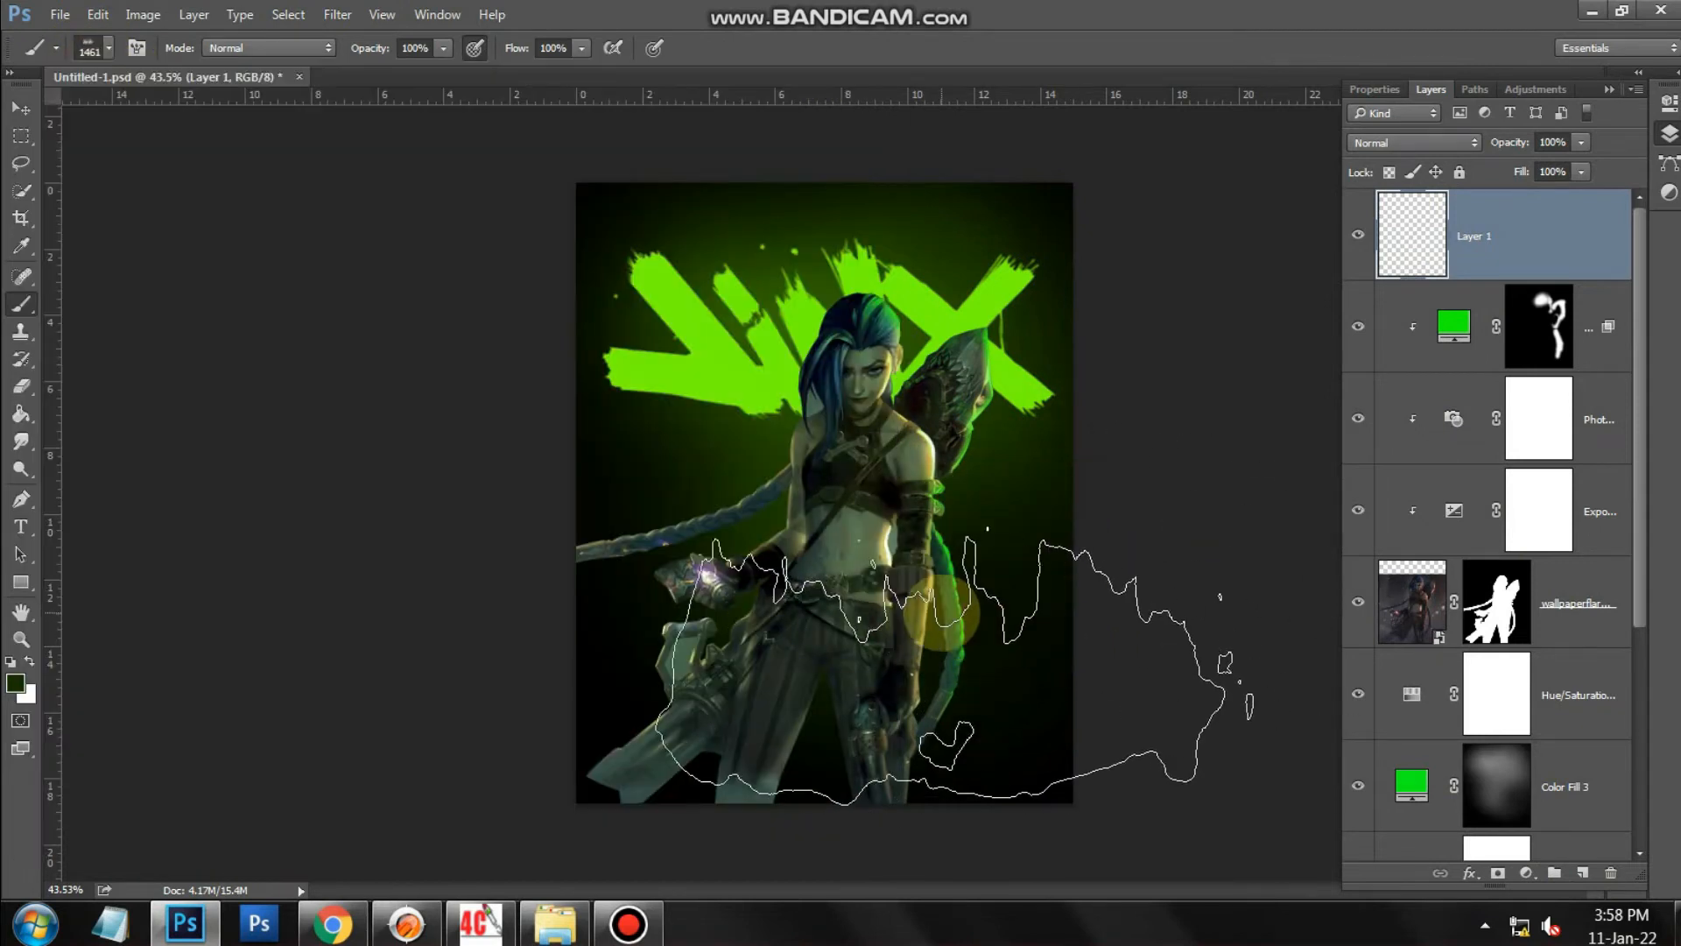
Paint dark green fog over the character's legs and the lower part of the poster on the new layer, and save the document.
left_click(940, 613, "alt")
left_click(940, 613, "alt")
mouse_move(776, 716)
left_mouse_down()
mouse_move(703, 658)
mouse_move(1034, 683)
mouse_move(648, 694)
mouse_move(577, 613)
mouse_move(724, 641)
mouse_move(830, 685)
mouse_move(1053, 549)
left_mouse_up()
mouse_move(739, 769)
left_mouse_down()
mouse_move(999, 759)
mouse_move(1135, 665)
mouse_move(895, 796)
mouse_move(514, 676)
mouse_move(458, 776)
mouse_move(508, 799)
mouse_move(1176, 667)
mouse_move(1202, 579)
mouse_move(1030, 788)
mouse_move(954, 640)
left_mouse_up()
key("ctrl+s")
key("v")
left_click(1190, 628)
key("ctrl+minus")
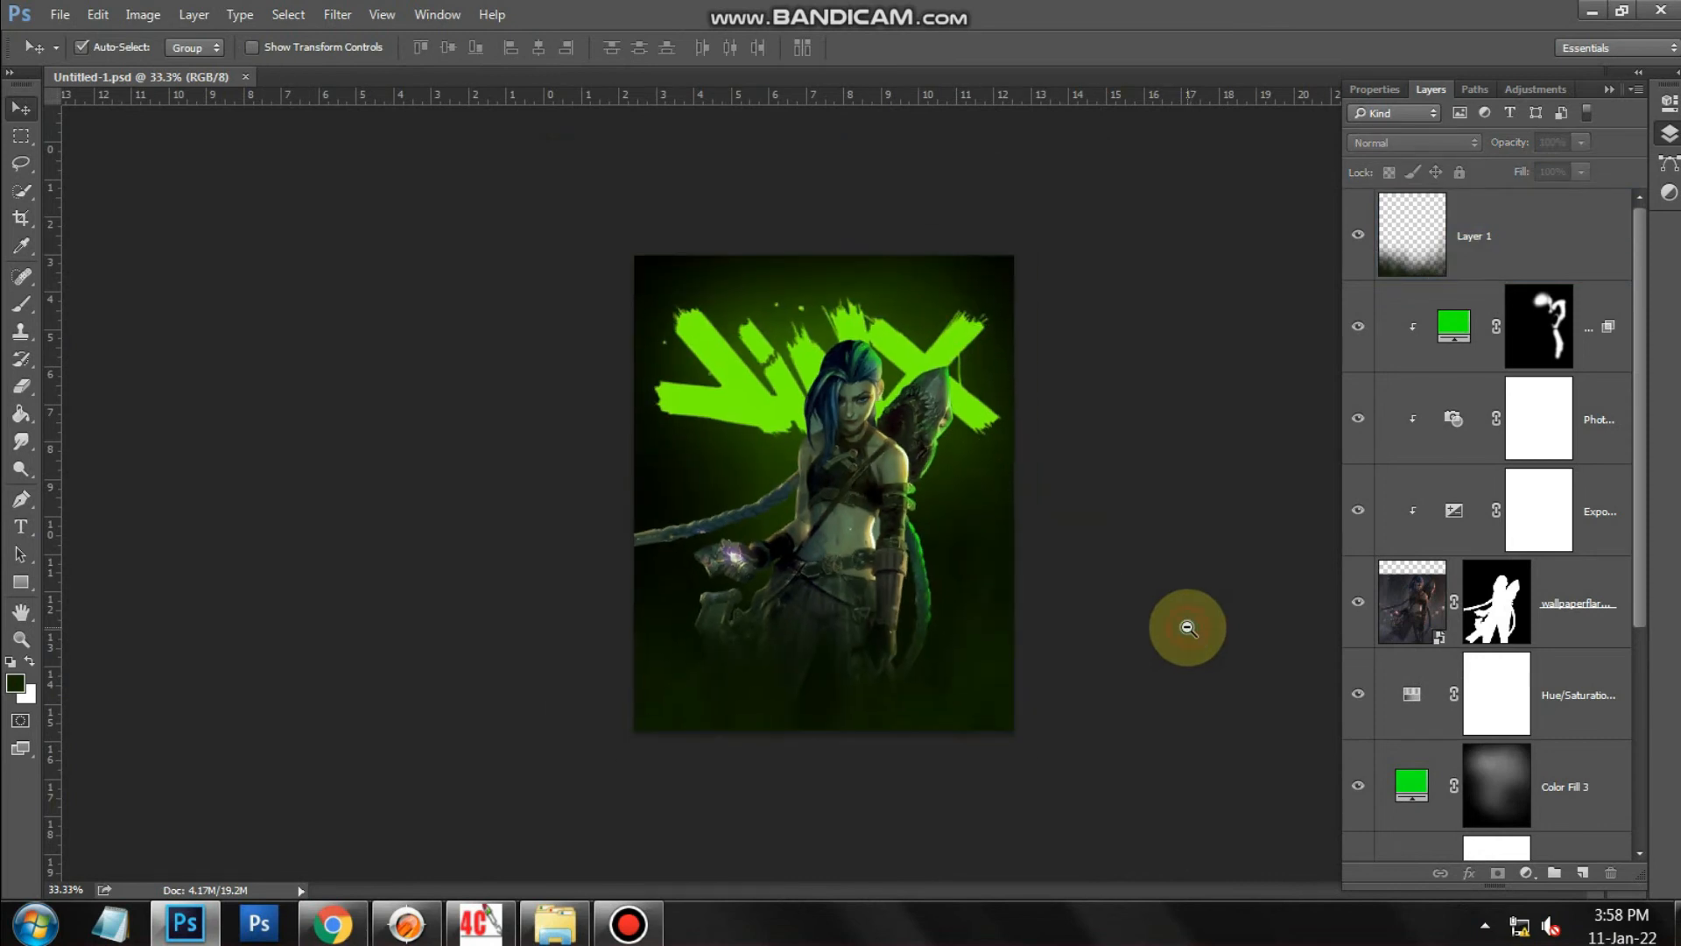
Stamp all visible layers into a new layer on top and open the Camera Raw filter for it.
key("ctrl+shift+alt+e")
left_click(337, 14)
left_click(337, 14)
left_click(337, 14)
left_click(372, 145)
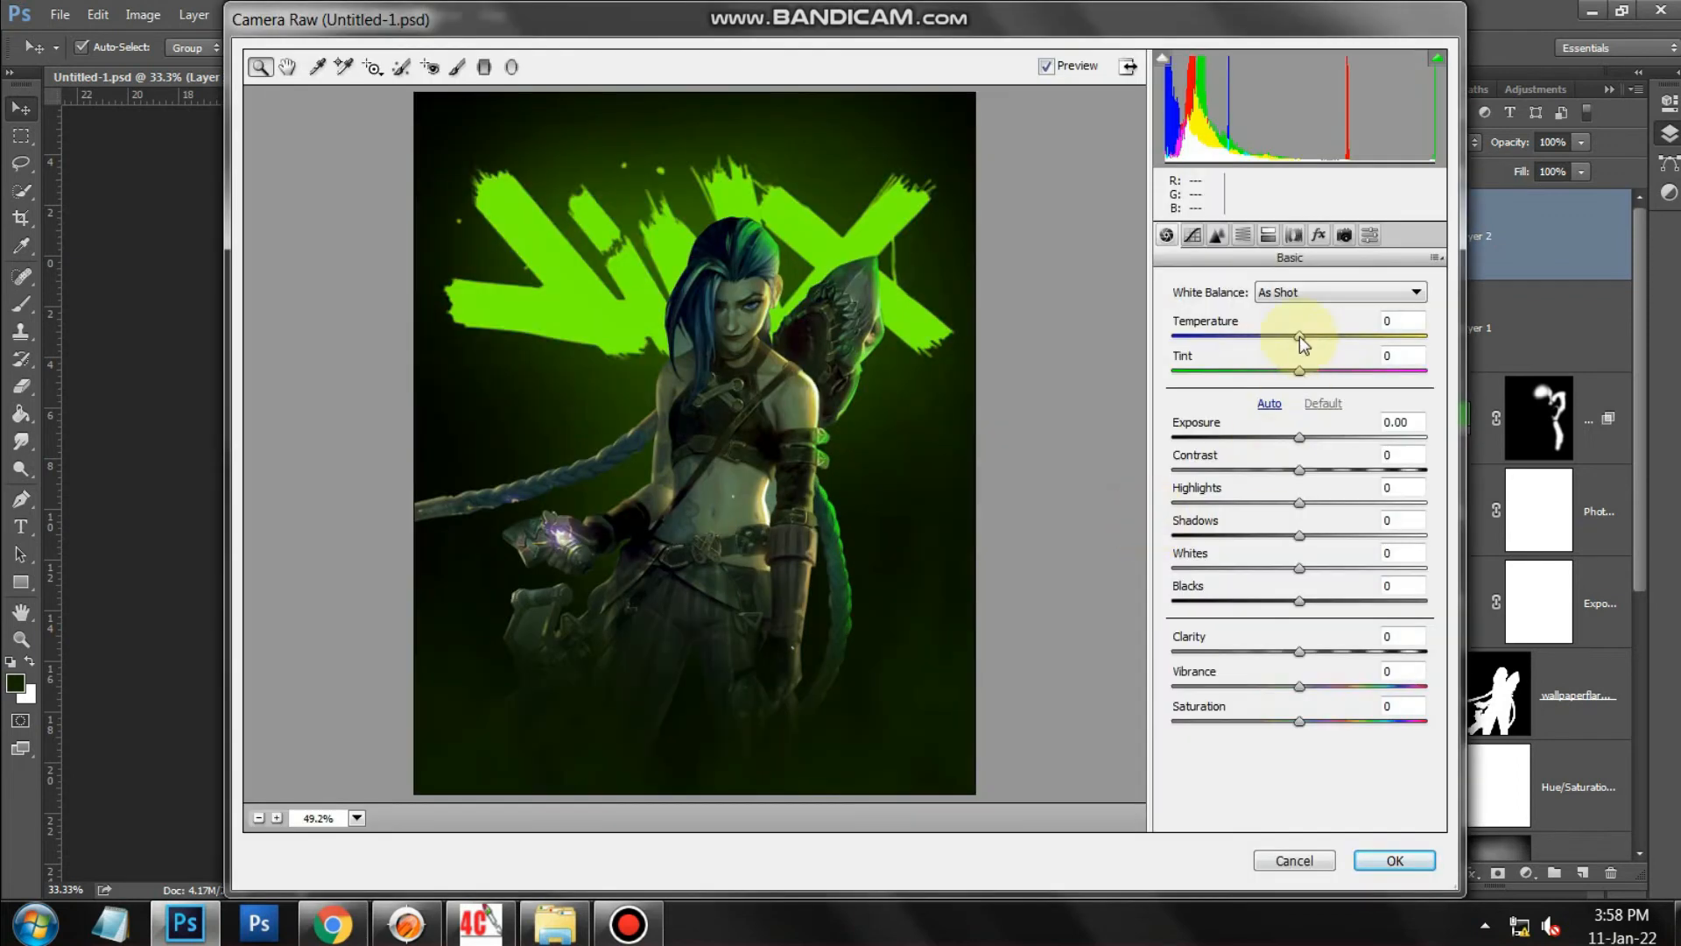
Set the Camera Raw temperature to +16, tint to -1, exposure to -0.20 and contrast to +9.
left_click_drag(1300, 336, 1302, 372)
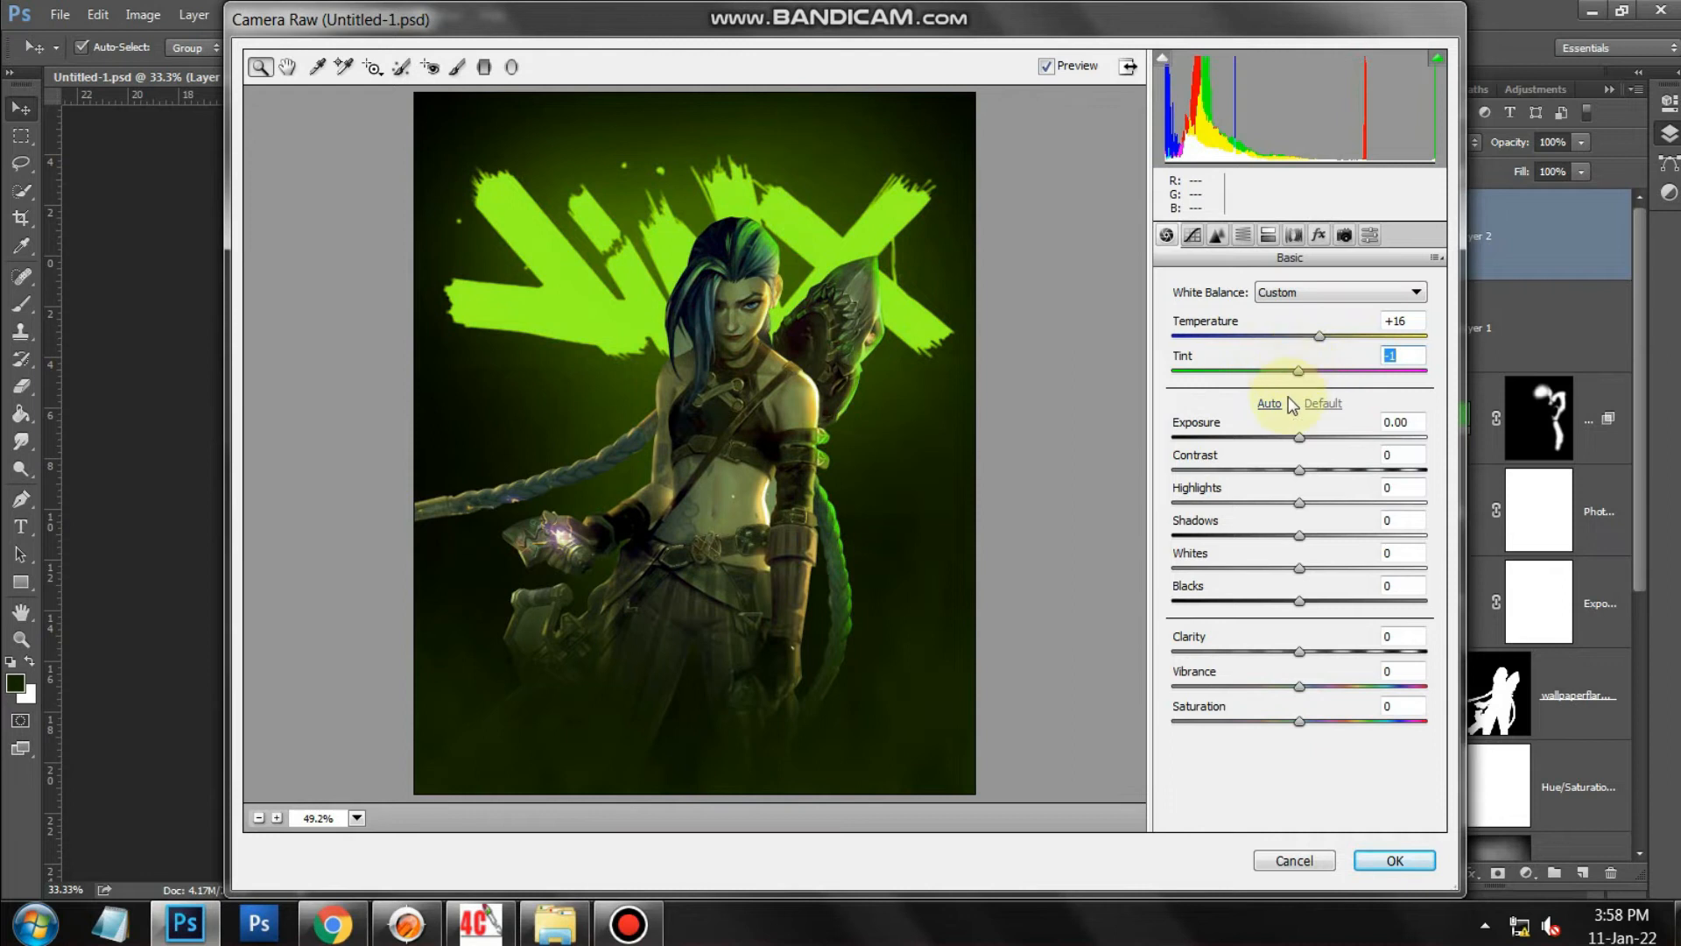
mouse_move(1295, 442)
left_mouse_down()
mouse_move(1310, 438)
mouse_move(1294, 438)
mouse_move(1325, 503)
mouse_move(1298, 511)
mouse_move(1312, 468)
left_mouse_up()
left_click(1299, 471)
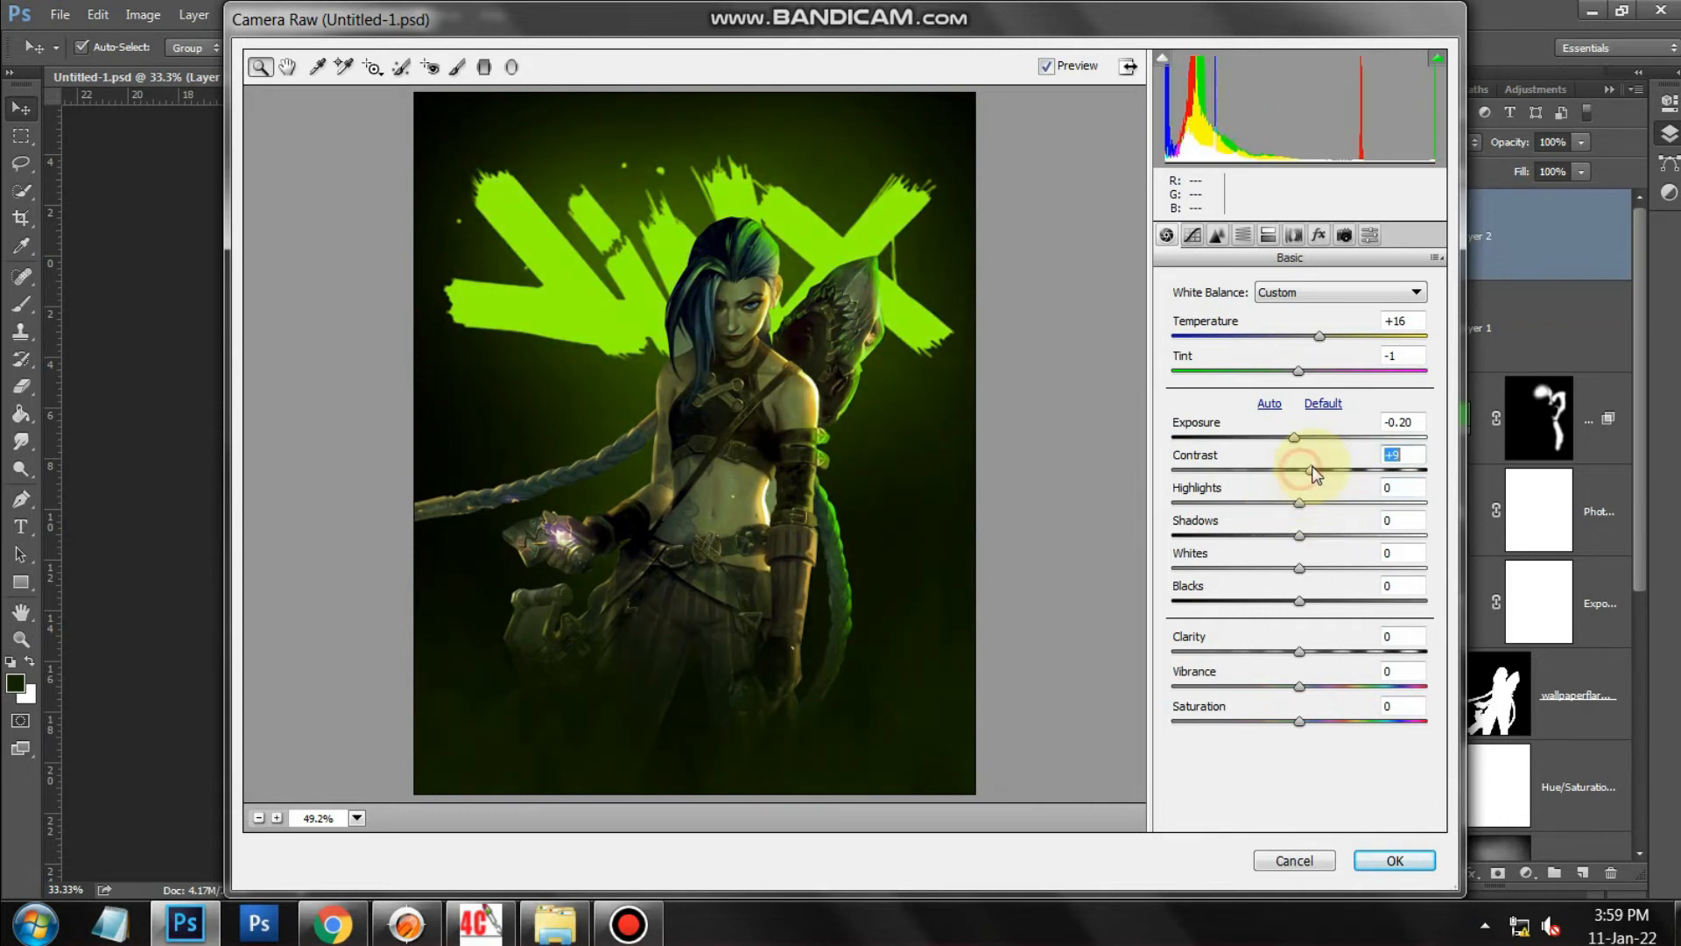
Set shadows -23, whites +52, blacks +23, clarity +43, vibrance +13 and saturation +8, and apply the Camera Raw filter.
left_click_drag(1310, 534, 1368, 554)
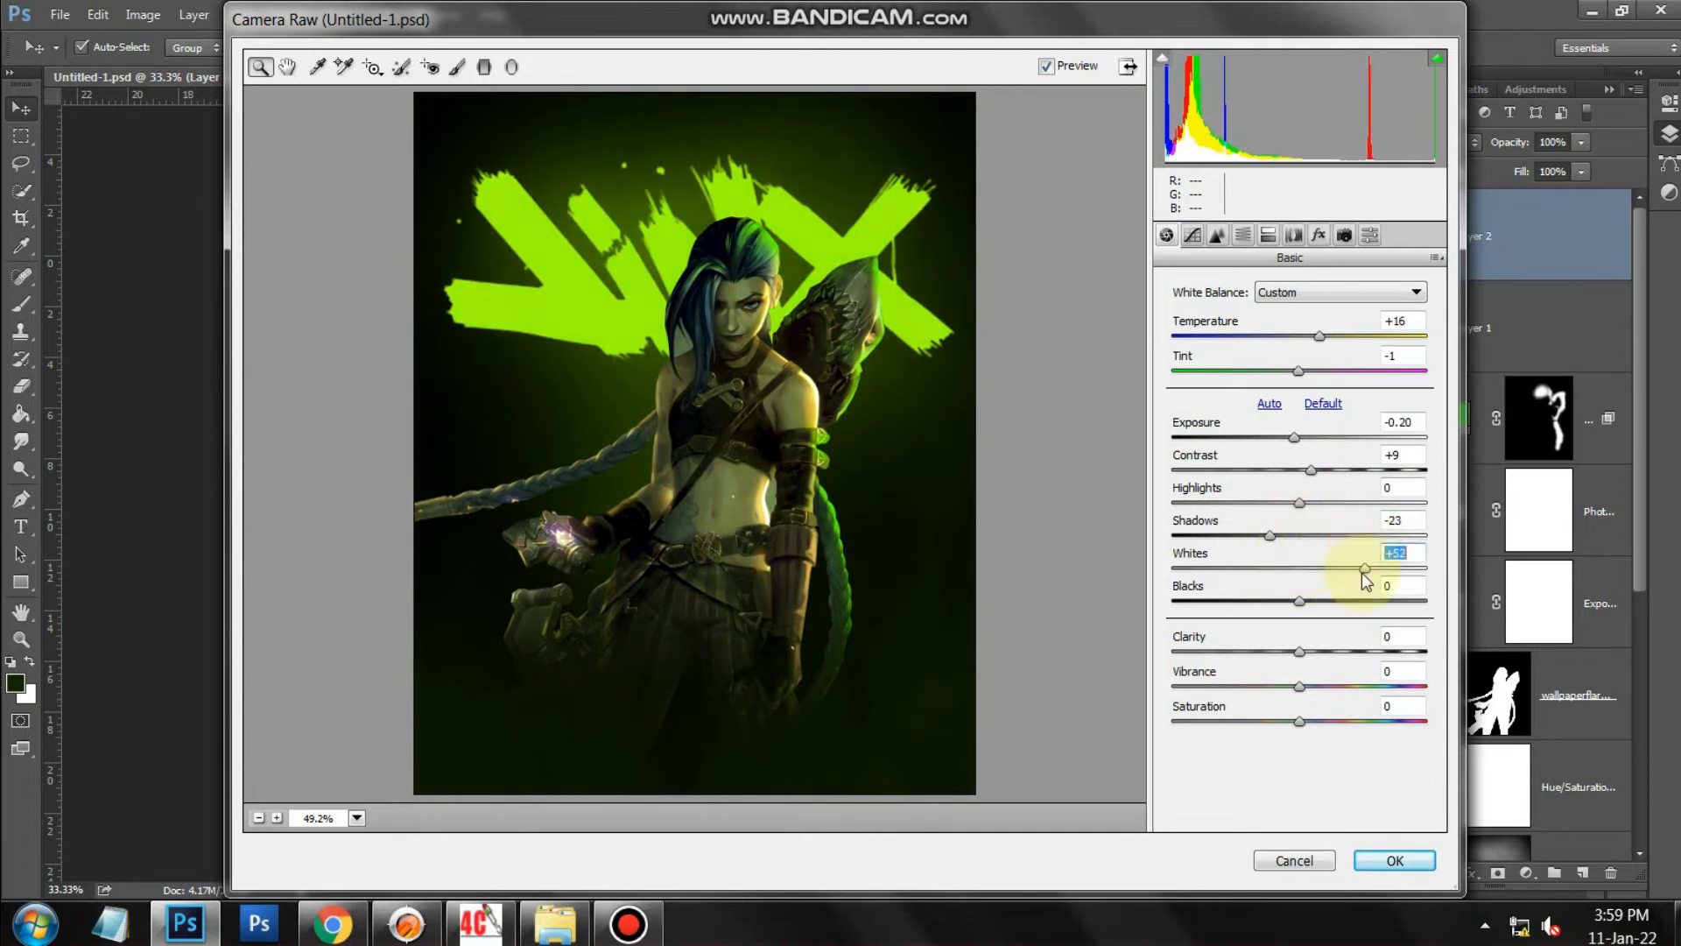
left_click_drag(1303, 653, 1316, 685)
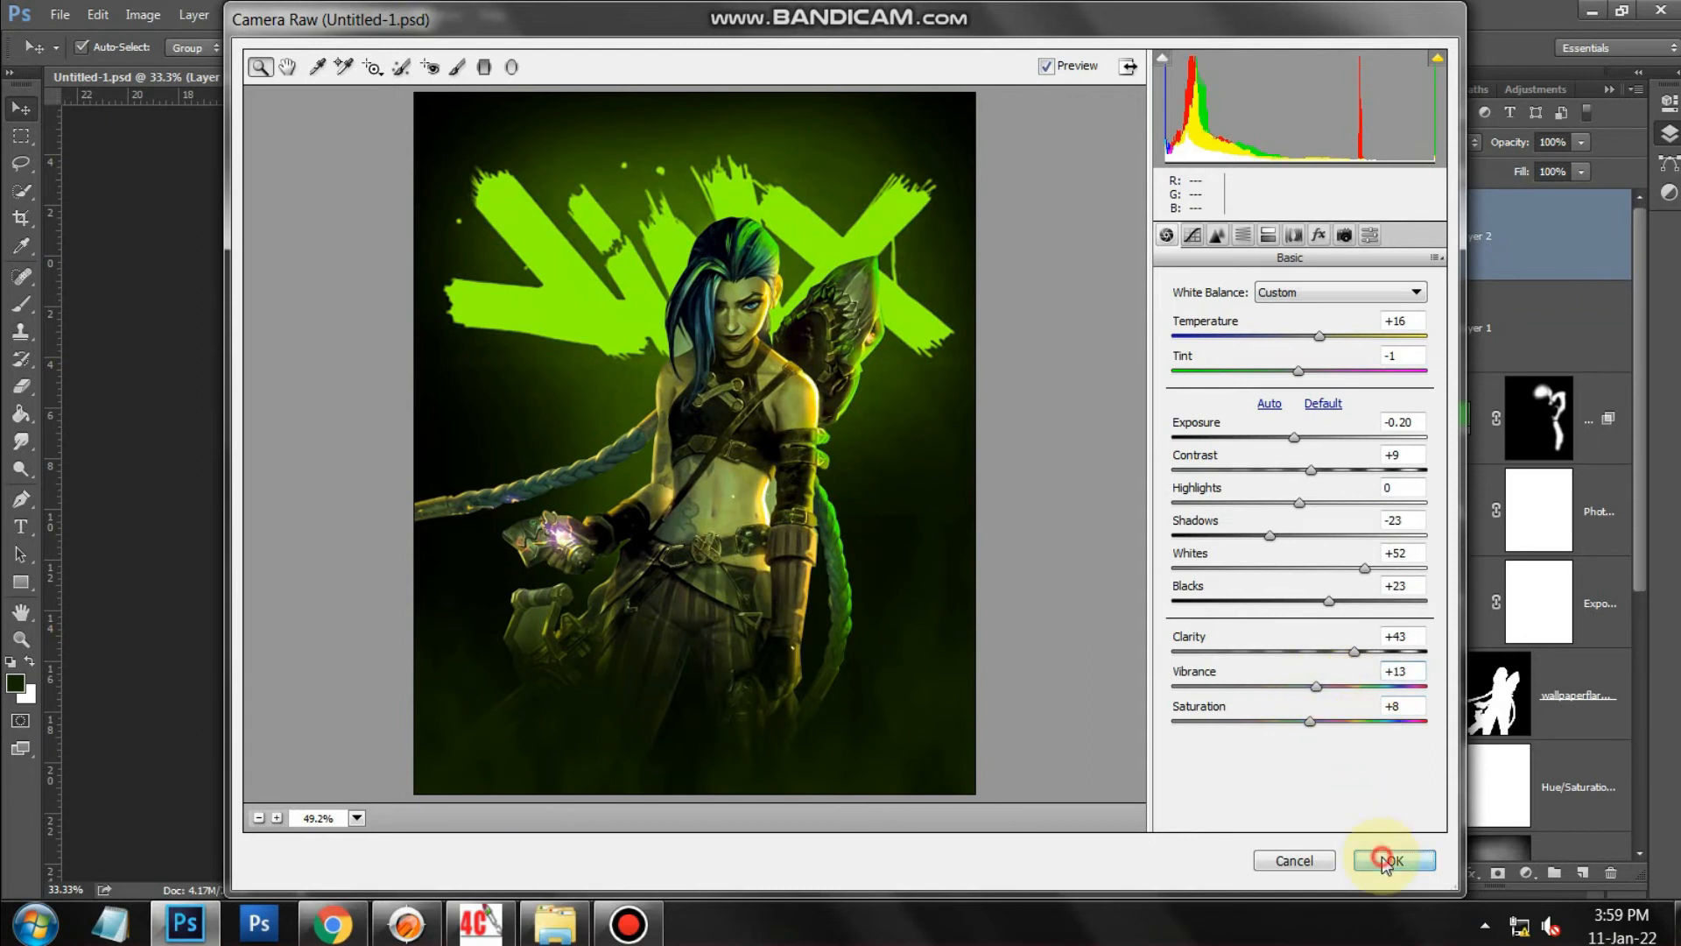
left_click(1386, 862)
Add a Solid Color fill in green 36ff00 above the Exposure 2 layer.
scroll(1138, 526, "up", 3)
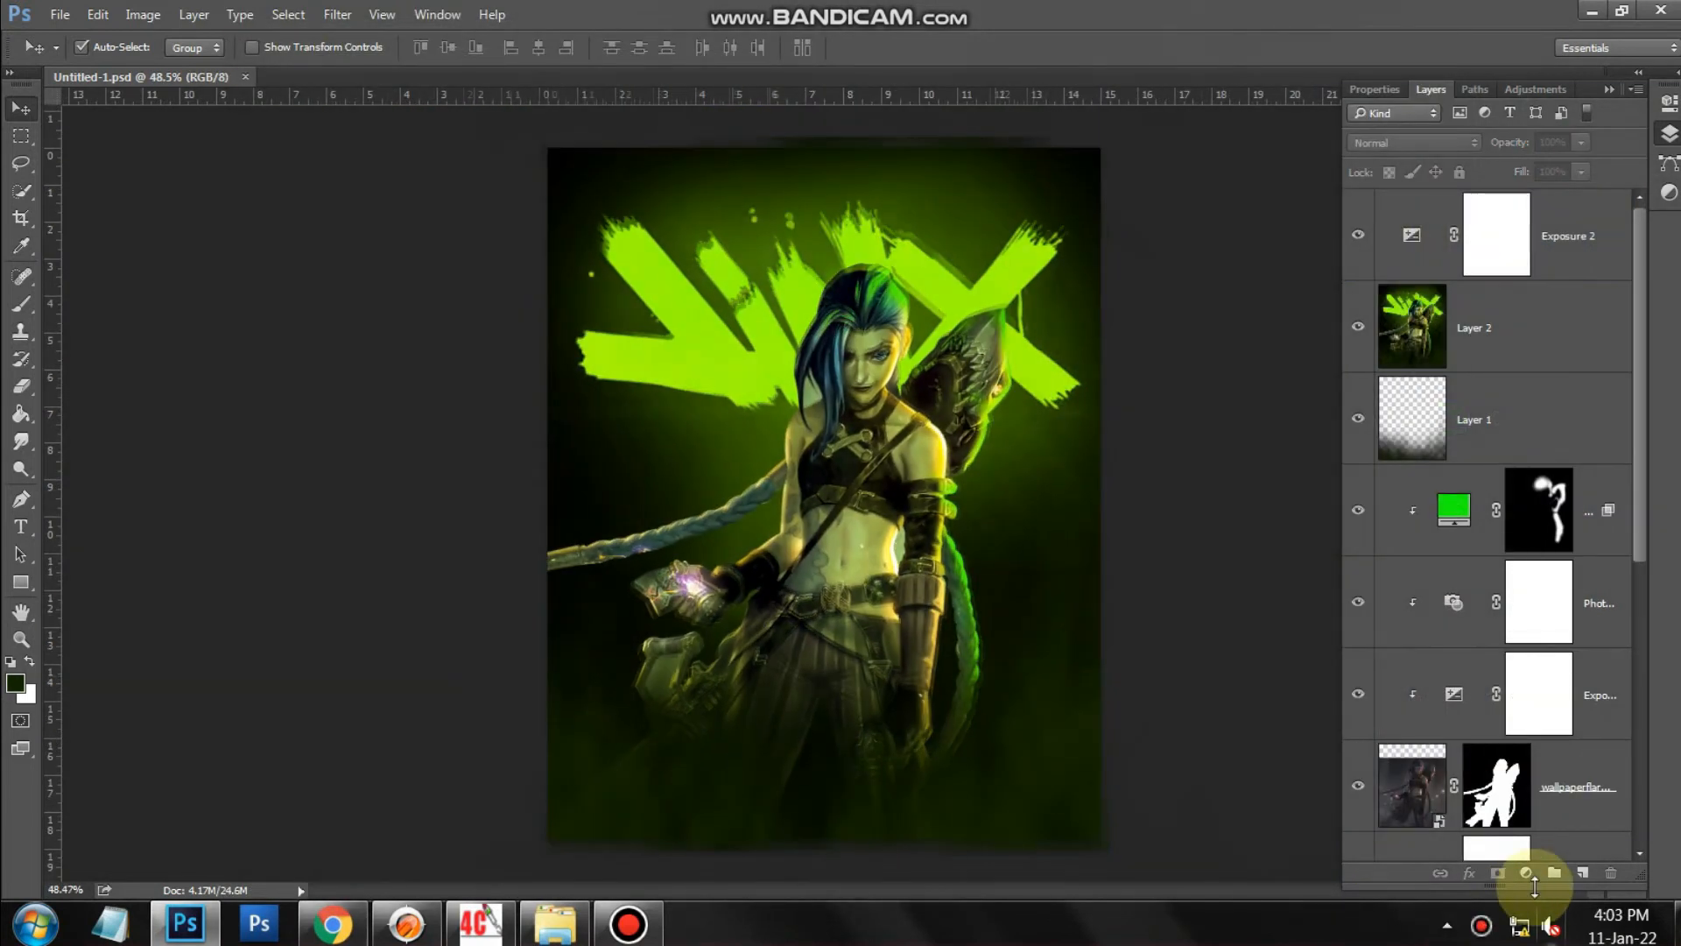
left_click(1528, 874)
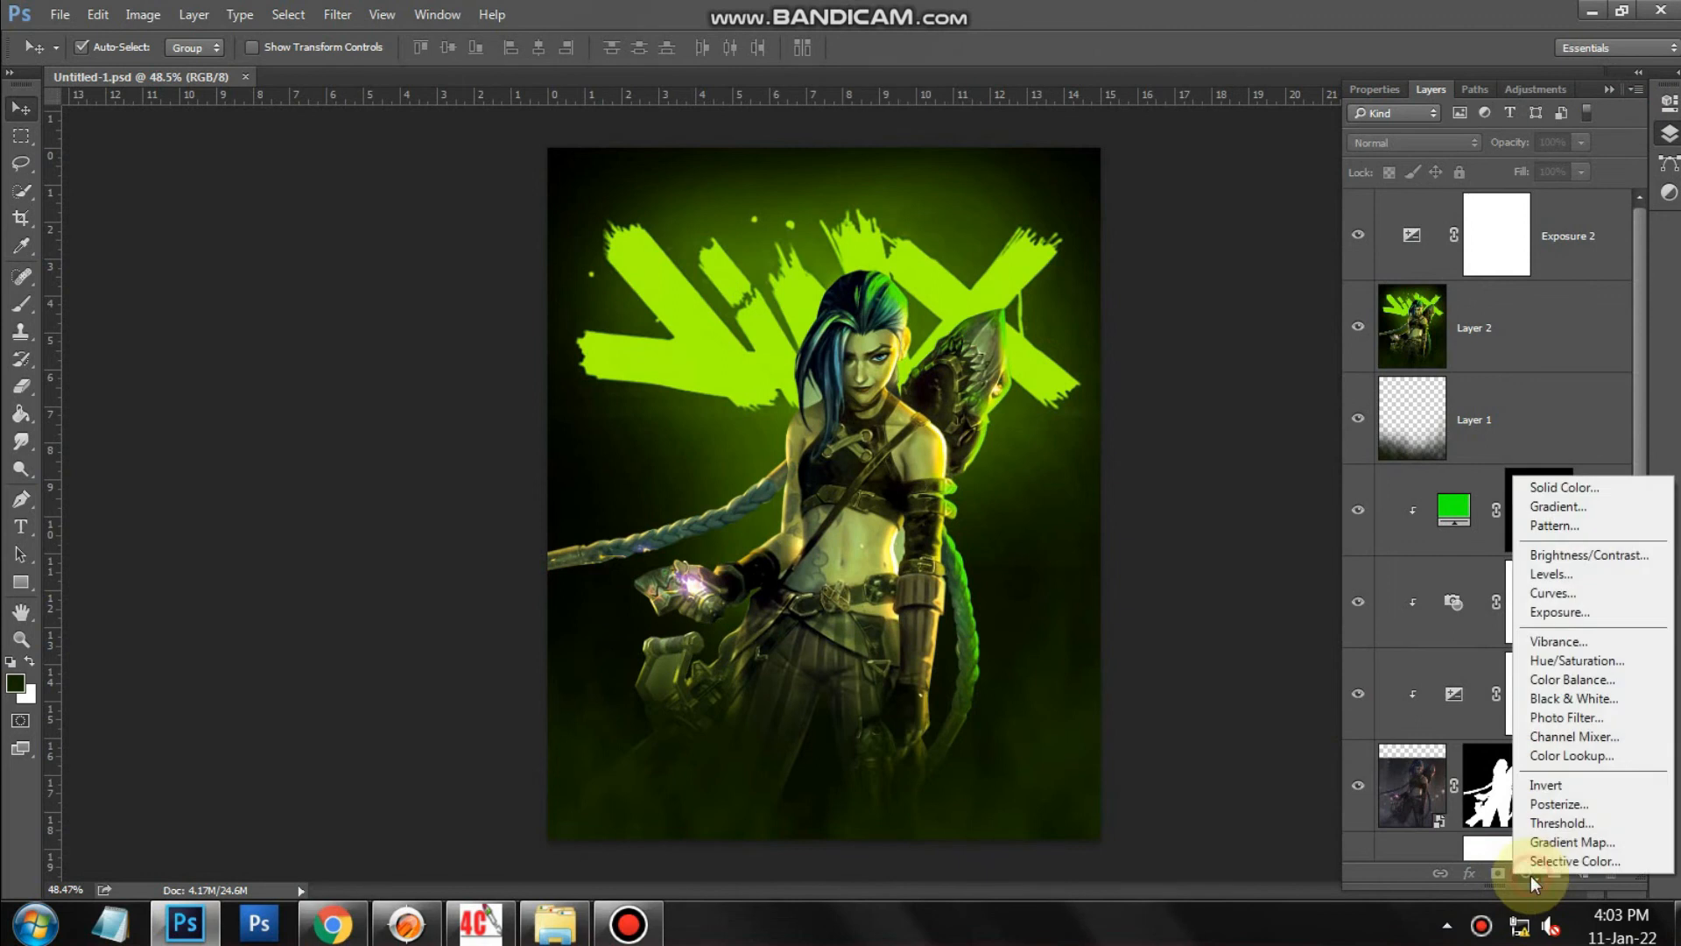
left_click(1573, 487)
left_click(1295, 263)
left_click(1539, 191)
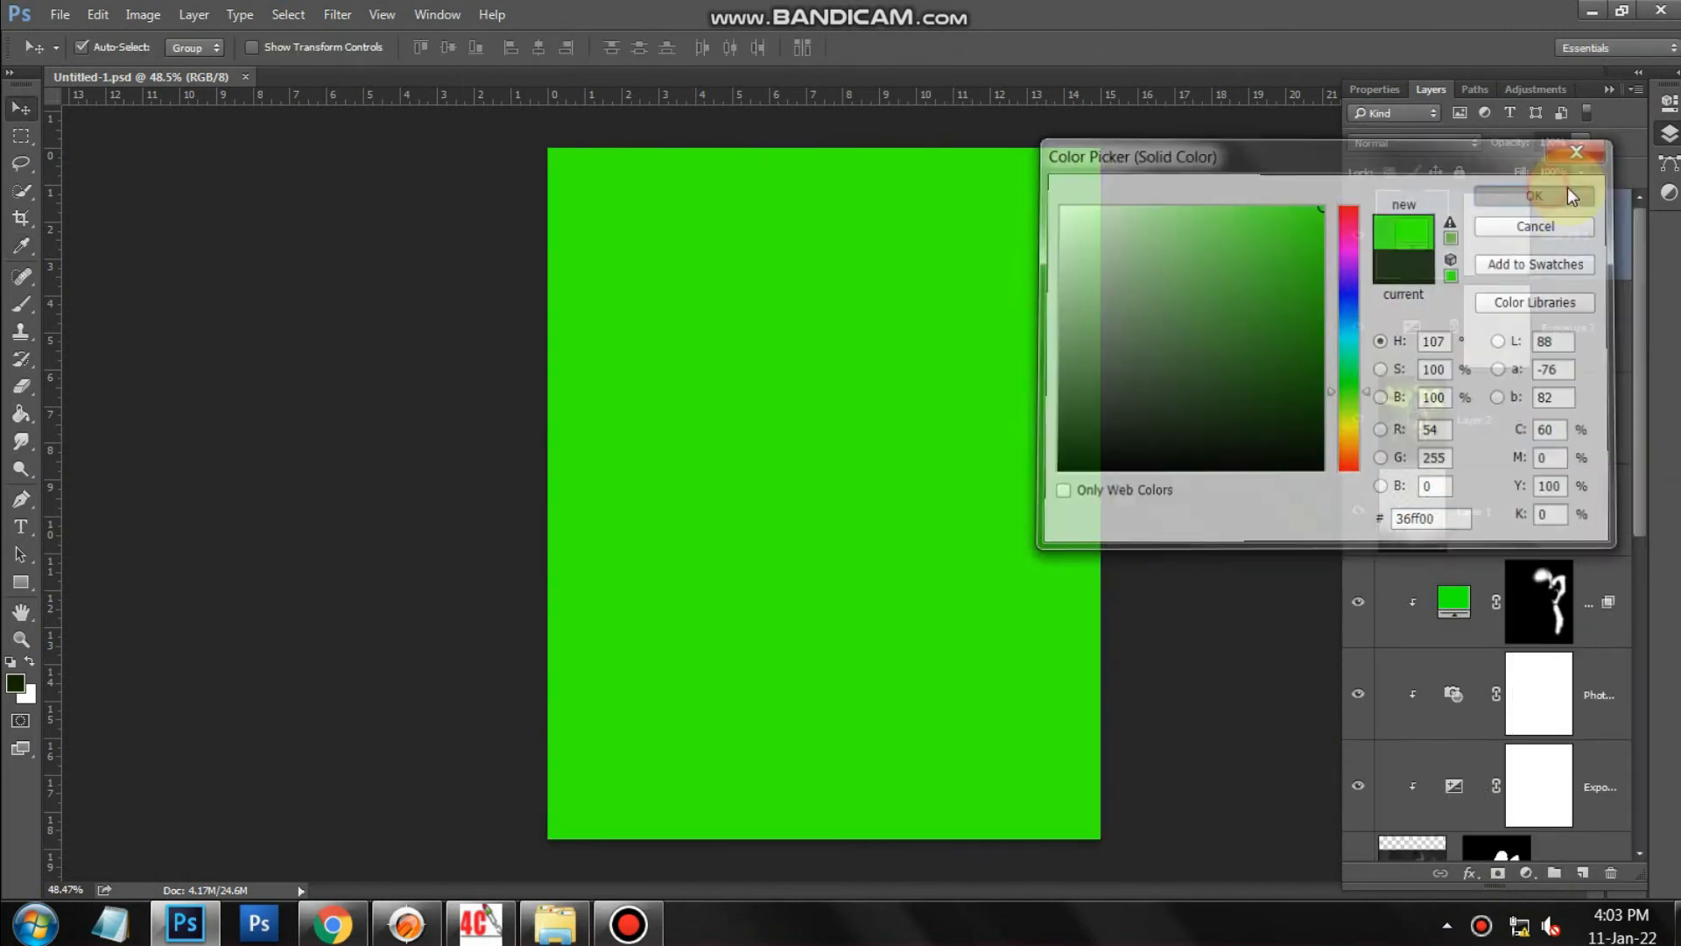
Set the green Color Fill 5 layer to Linear Dodge (Add) blending and invert its mask to black.
left_click(1414, 142)
left_click(1395, 313)
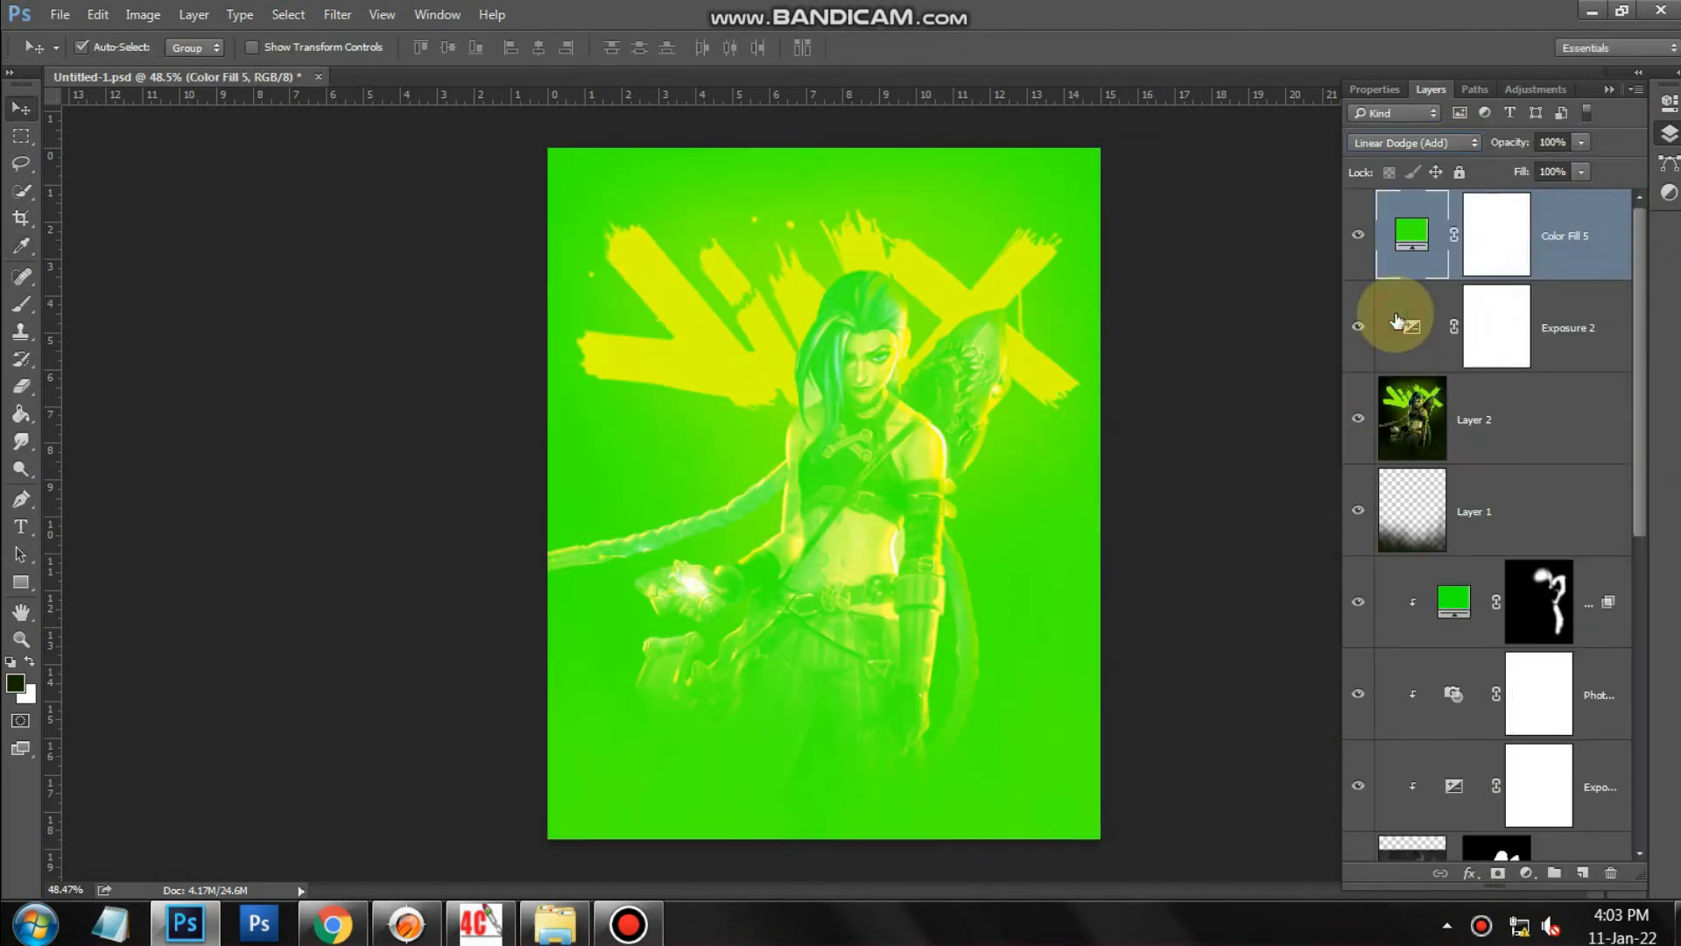
key("ctrl+i")
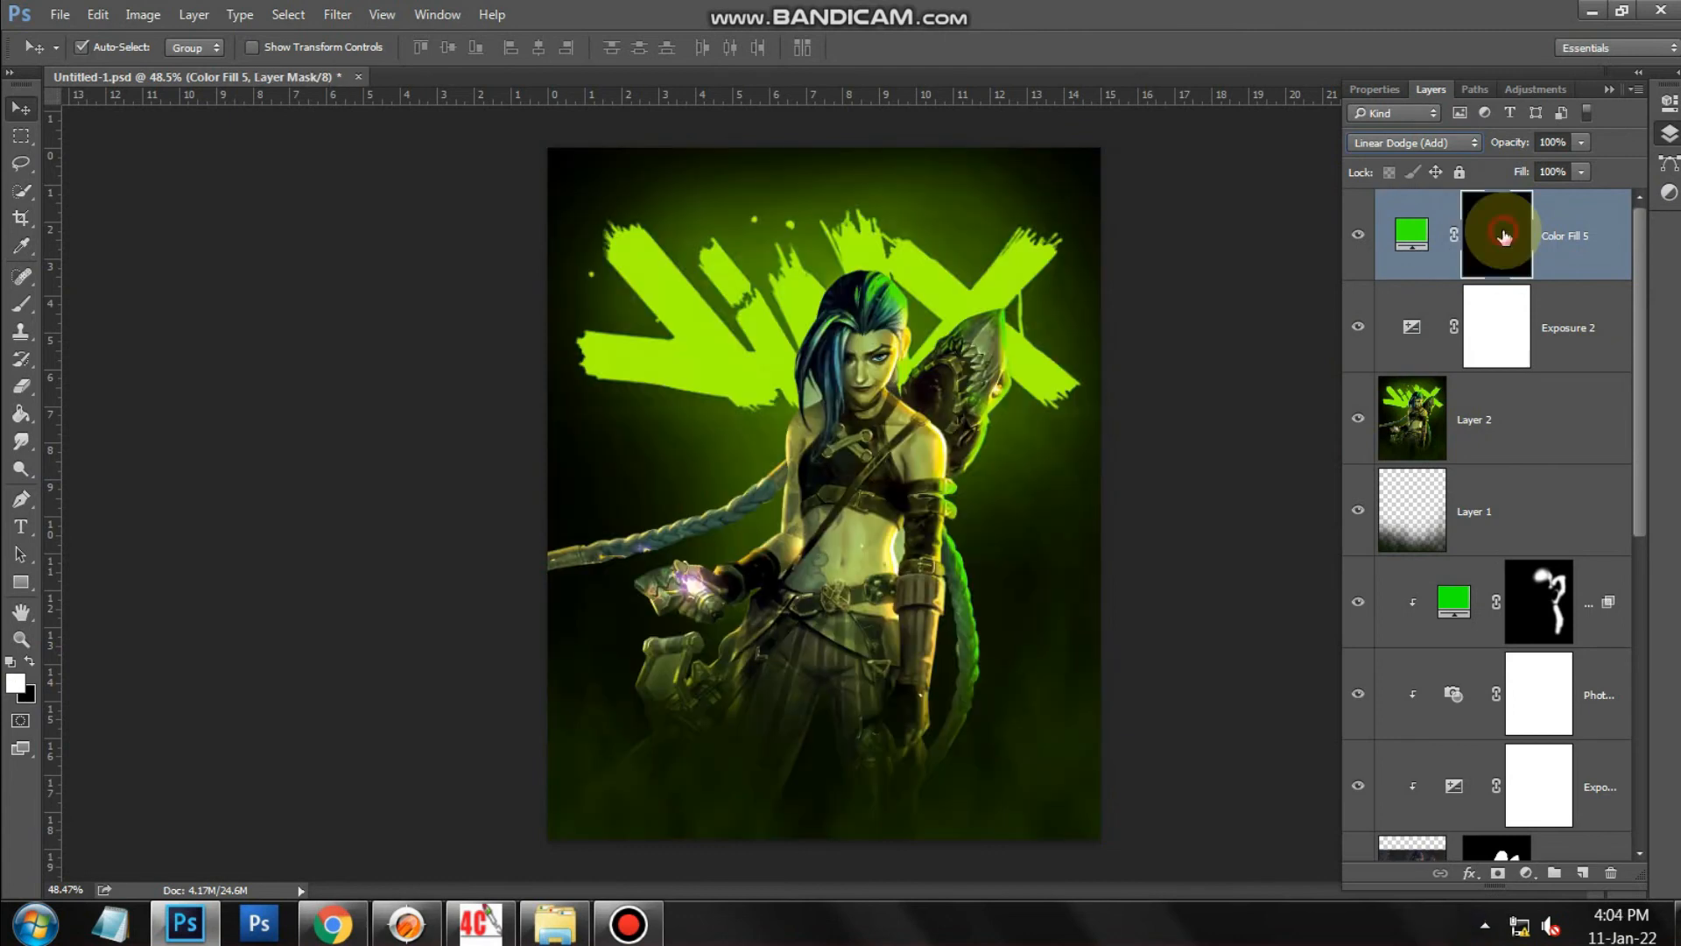
Paint white on the Color Fill 5 mask over the glowing device in the character's hand, using a soft brush at 76% flow.
scroll(694, 595, "up", 7)
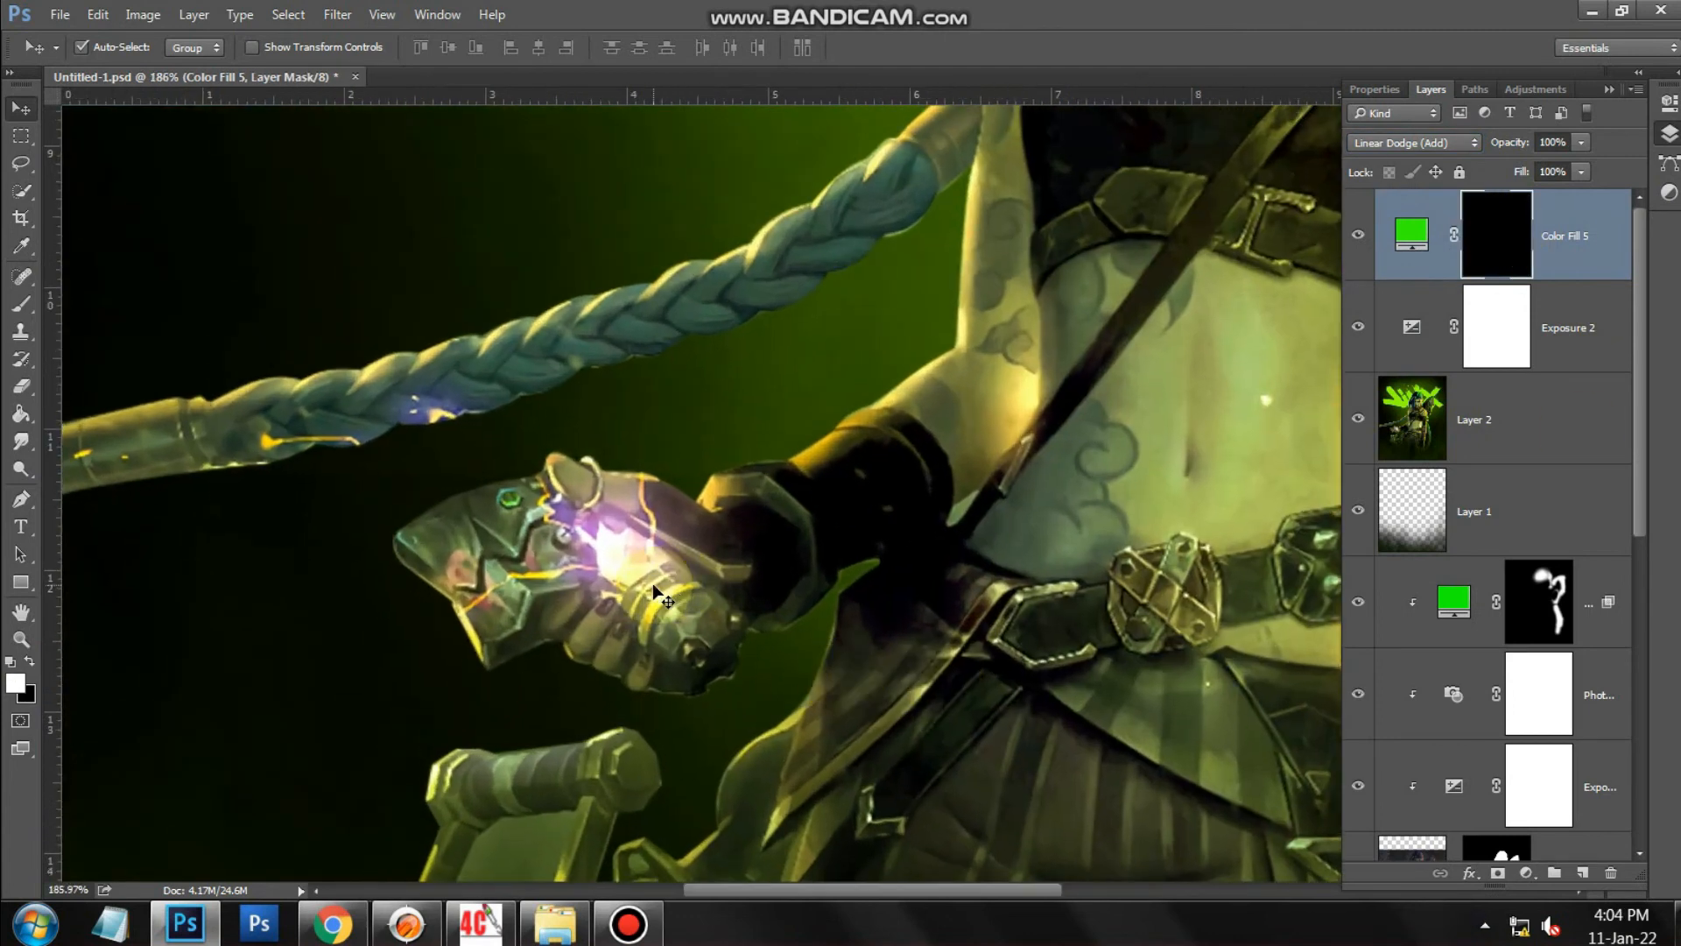
key("b")
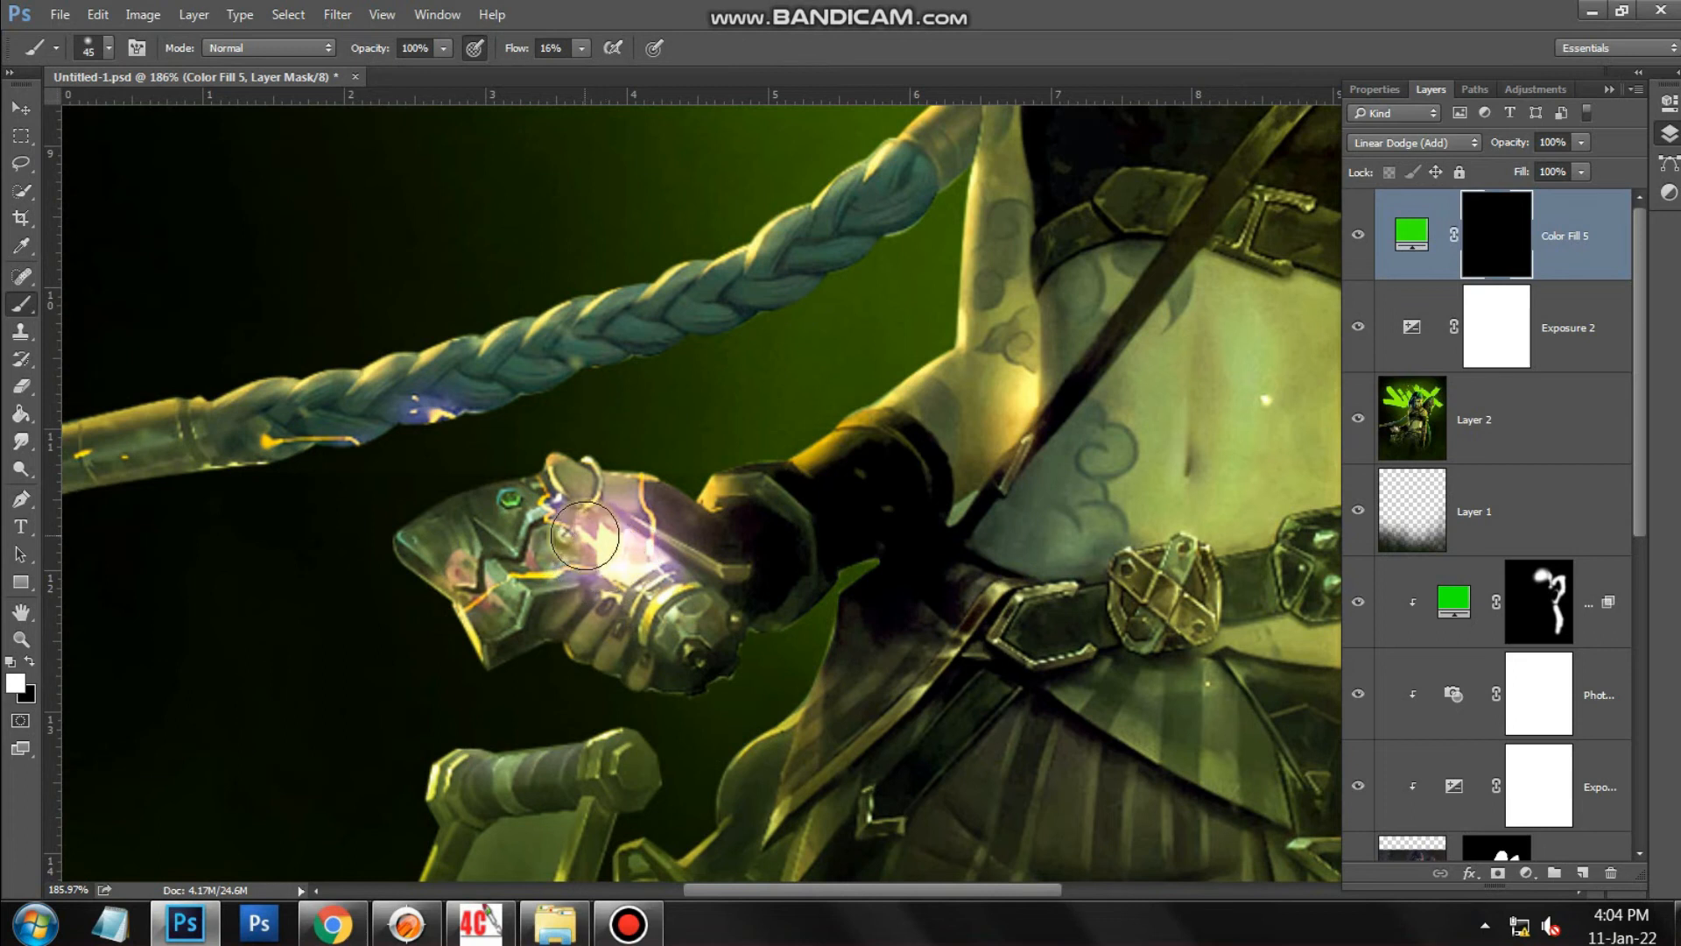
left_click_drag(515, 55, 735, 66)
mouse_move(580, 496)
left_mouse_down()
mouse_move(620, 562)
mouse_move(593, 494)
left_mouse_up()
left_click_drag(517, 49, 483, 48)
mouse_move(692, 543)
left_mouse_down()
mouse_move(657, 574)
mouse_move(681, 617)
mouse_move(622, 594)
left_mouse_up()
mouse_move(551, 537)
left_mouse_down()
mouse_move(601, 593)
mouse_move(614, 574)
mouse_move(668, 603)
left_mouse_up()
left_click(616, 619, "alt")
left_click(615, 619, "alt")
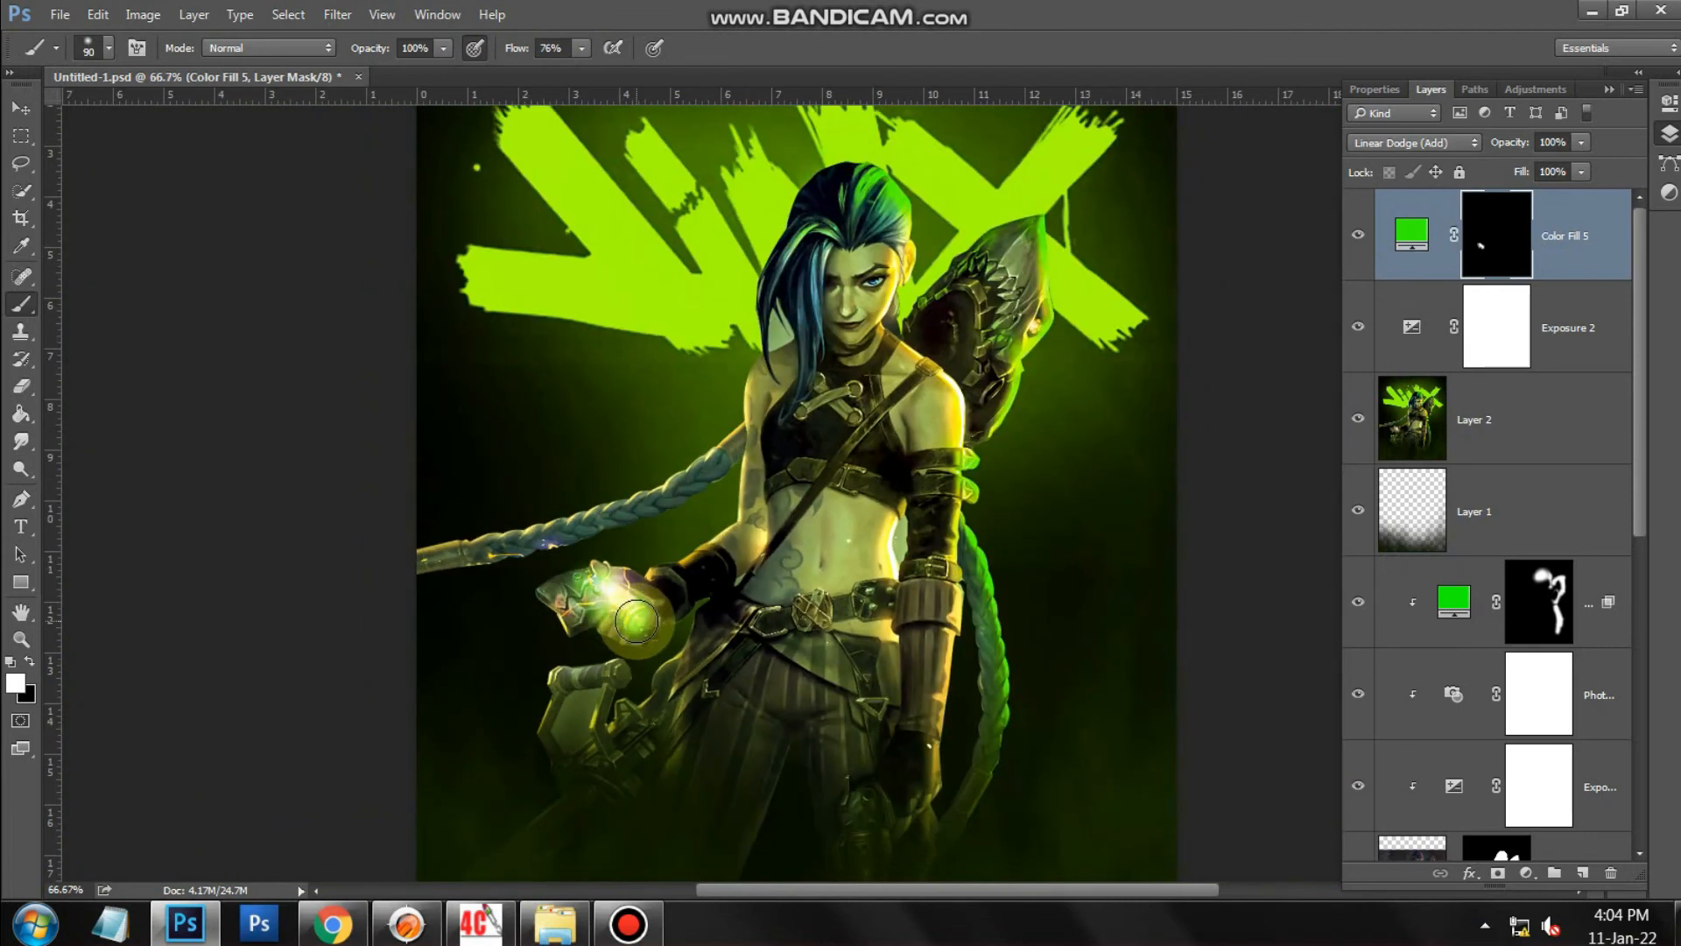
Add a soft green glow around the hand device on the mask at 10% flow, with 500 px and 250 px brush dabs.
key("bracketright")
key("bracketright")
left_click(512, 48)
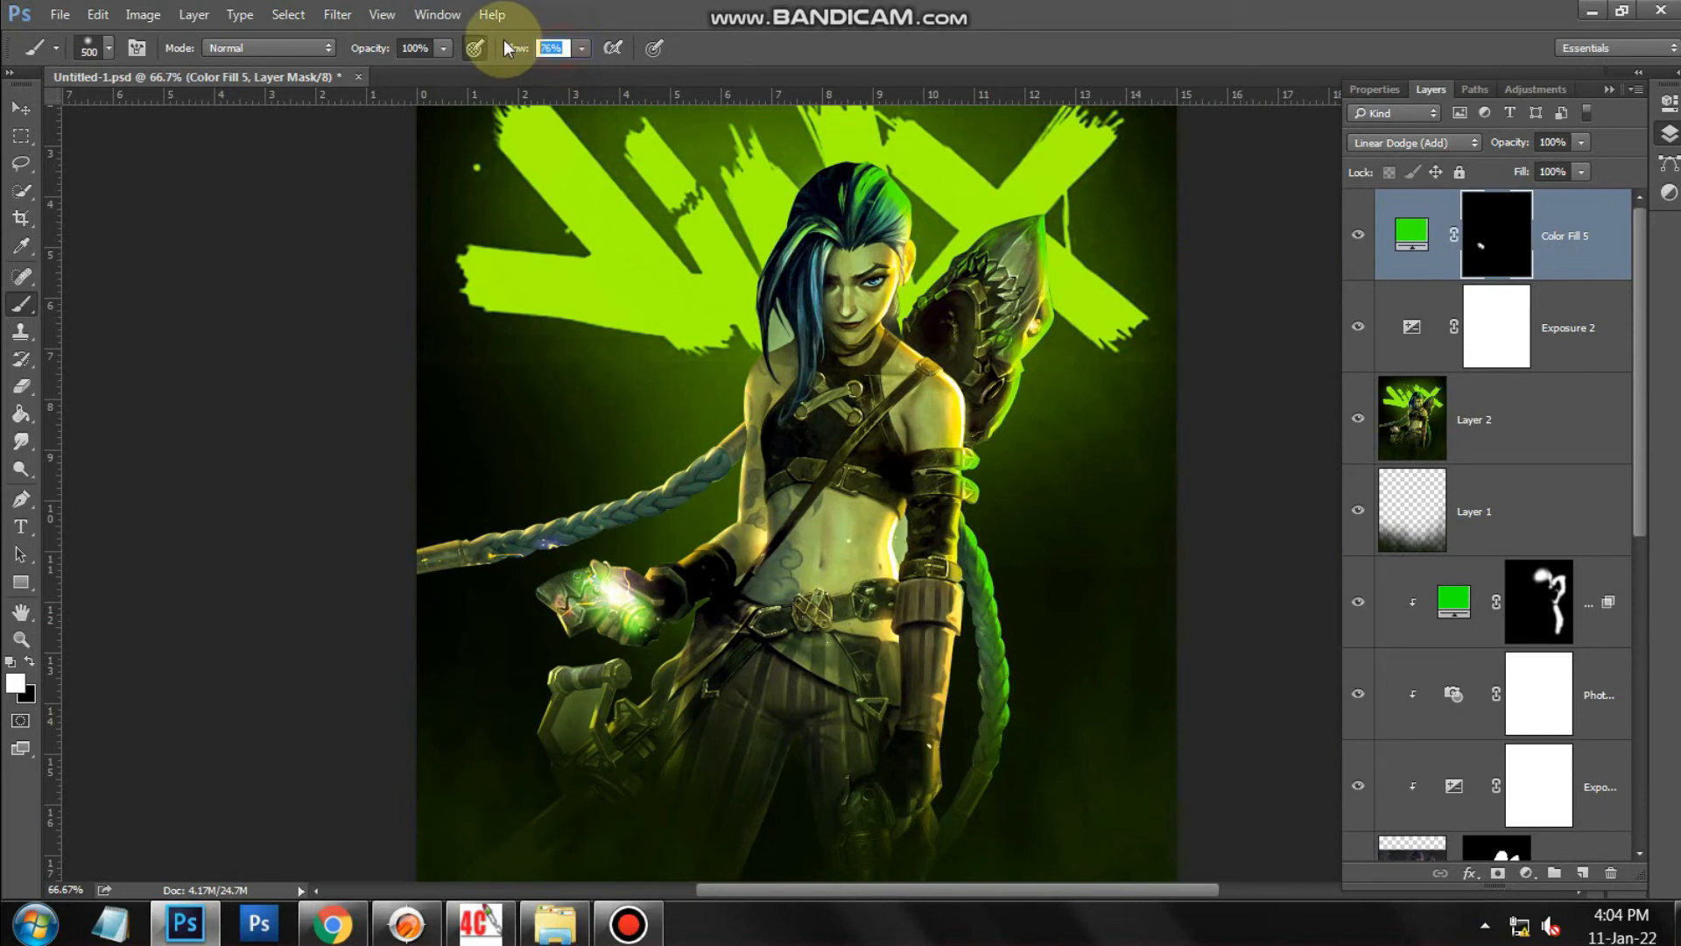
left_click(609, 620)
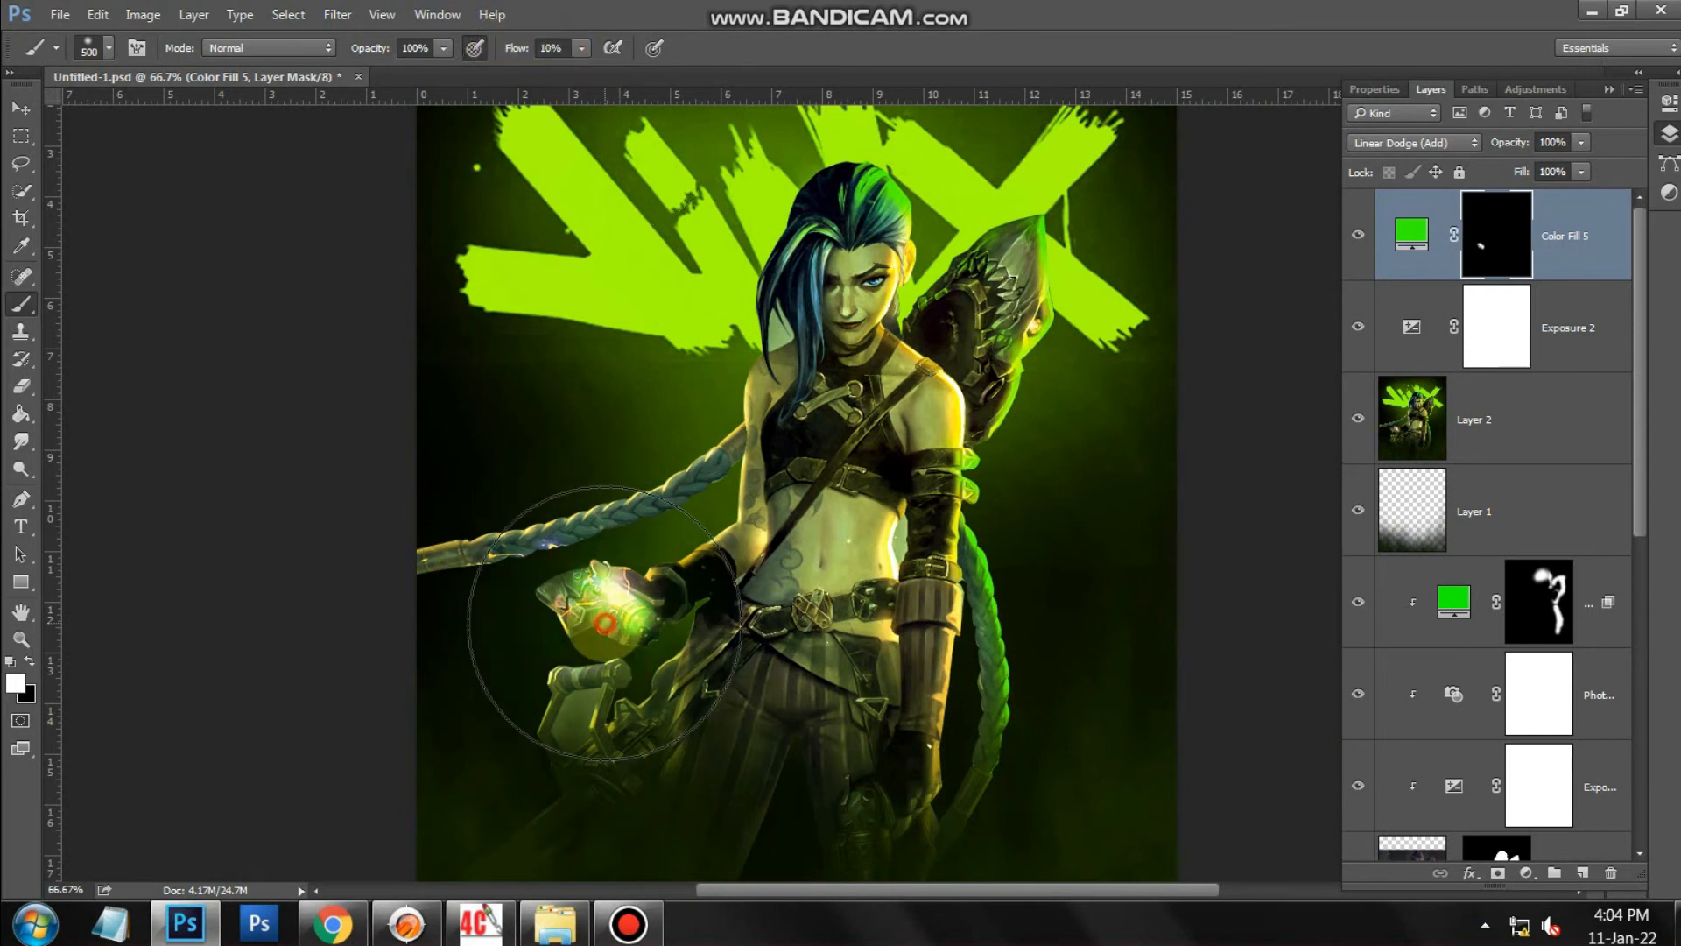
key("bracketleft")
key("bracketleft")
key("bracketleft")
left_click(556, 580)
left_click(701, 561)
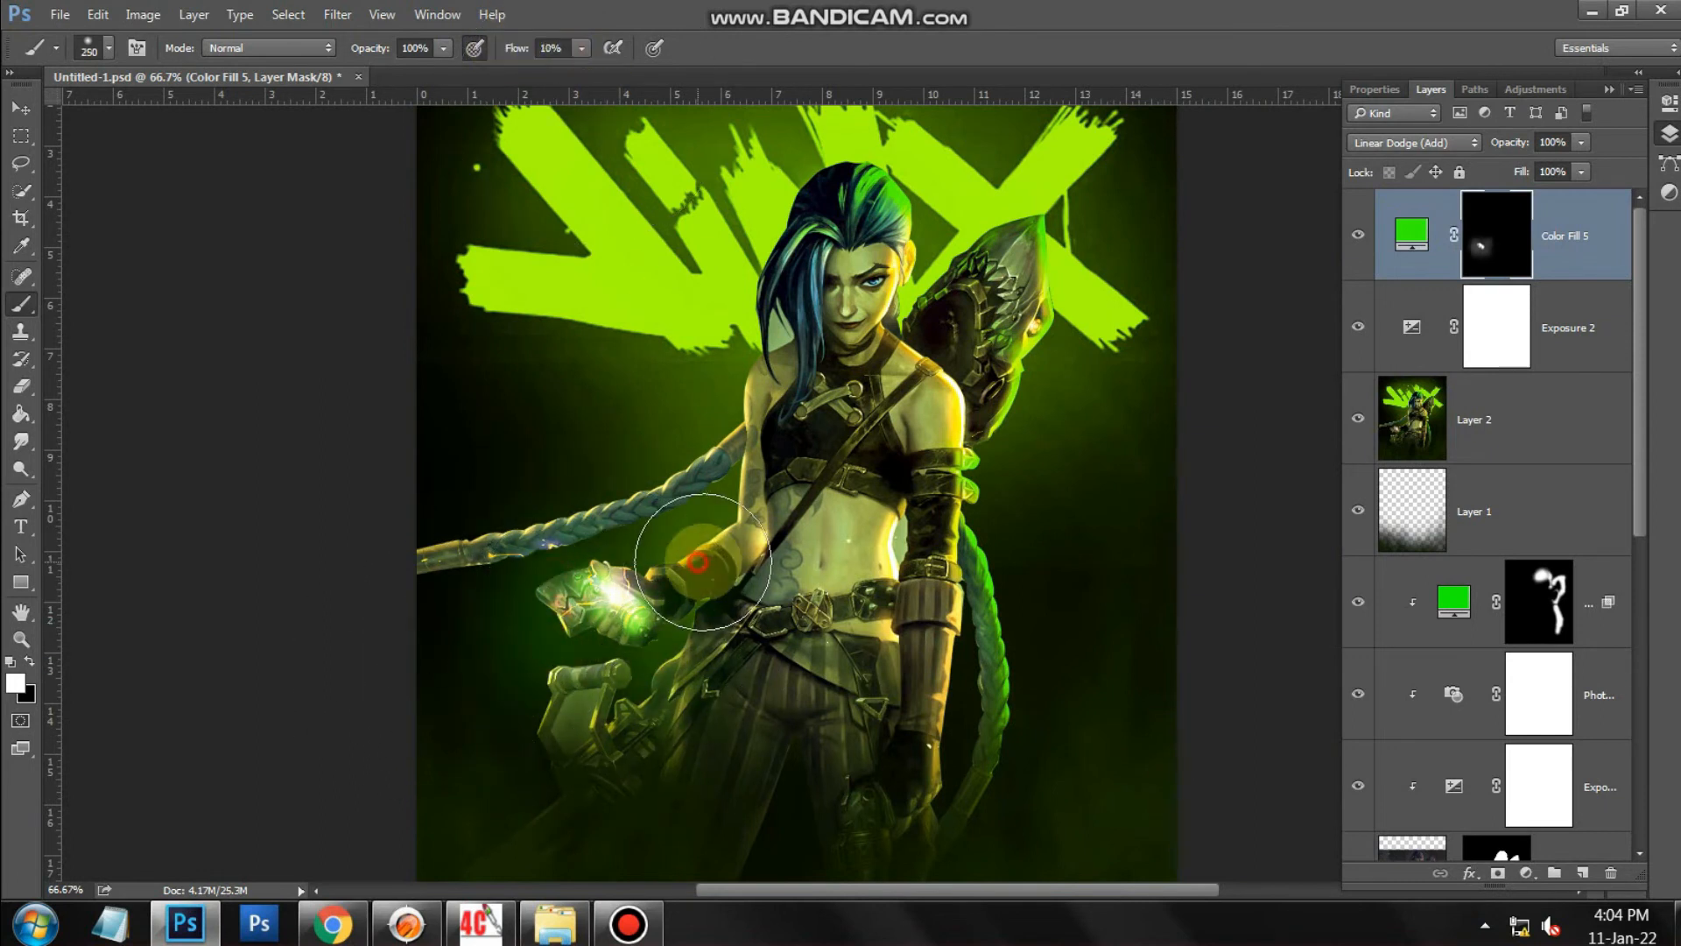
Extend the faint green glow onto the hip and braid near the device, finishing with a much larger white brush dab.
key("ctrl+minus")
left_click(743, 626)
left_click(668, 559)
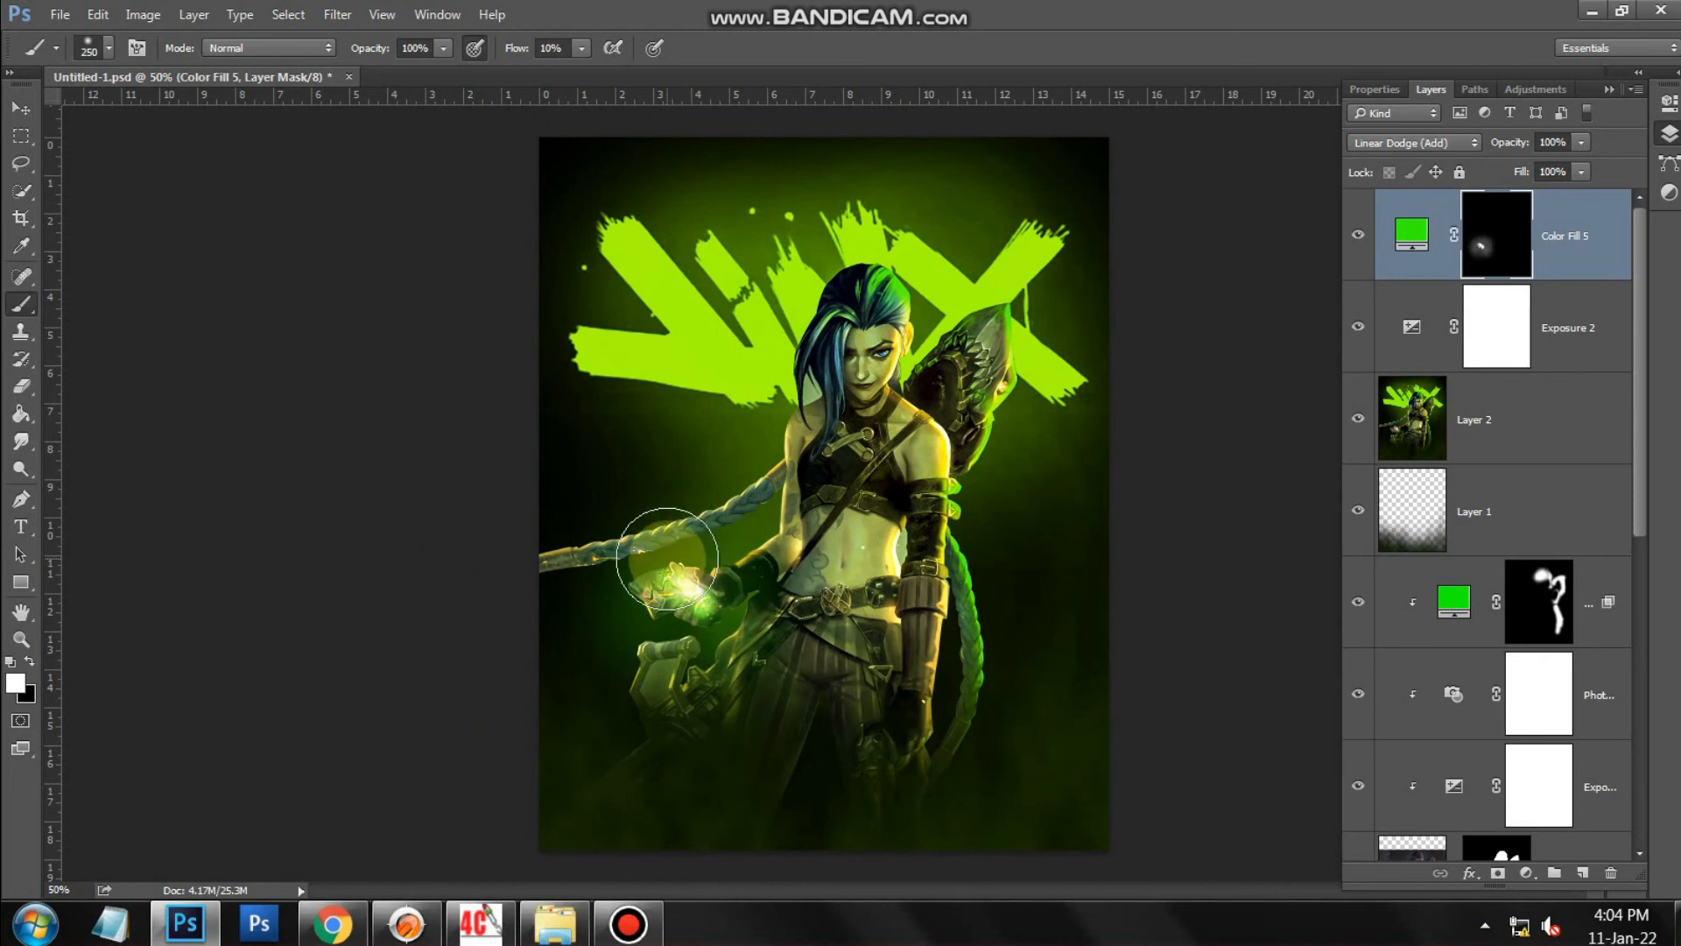
key("bracketright")
key("bracketright")
key("bracketright")
key("bracketright")
key("bracketright")
key("bracketright")
key("bracketright")
left_click(657, 543)
Tone down the glow over the device and the clothing below it by painting black on the mask with a brush reduced to 250 px.
key("x")
key("bracketleft")
key("bracketleft")
key("bracketleft")
left_click(679, 578)
key("bracketleft")
left_click(742, 654)
left_click(718, 698)
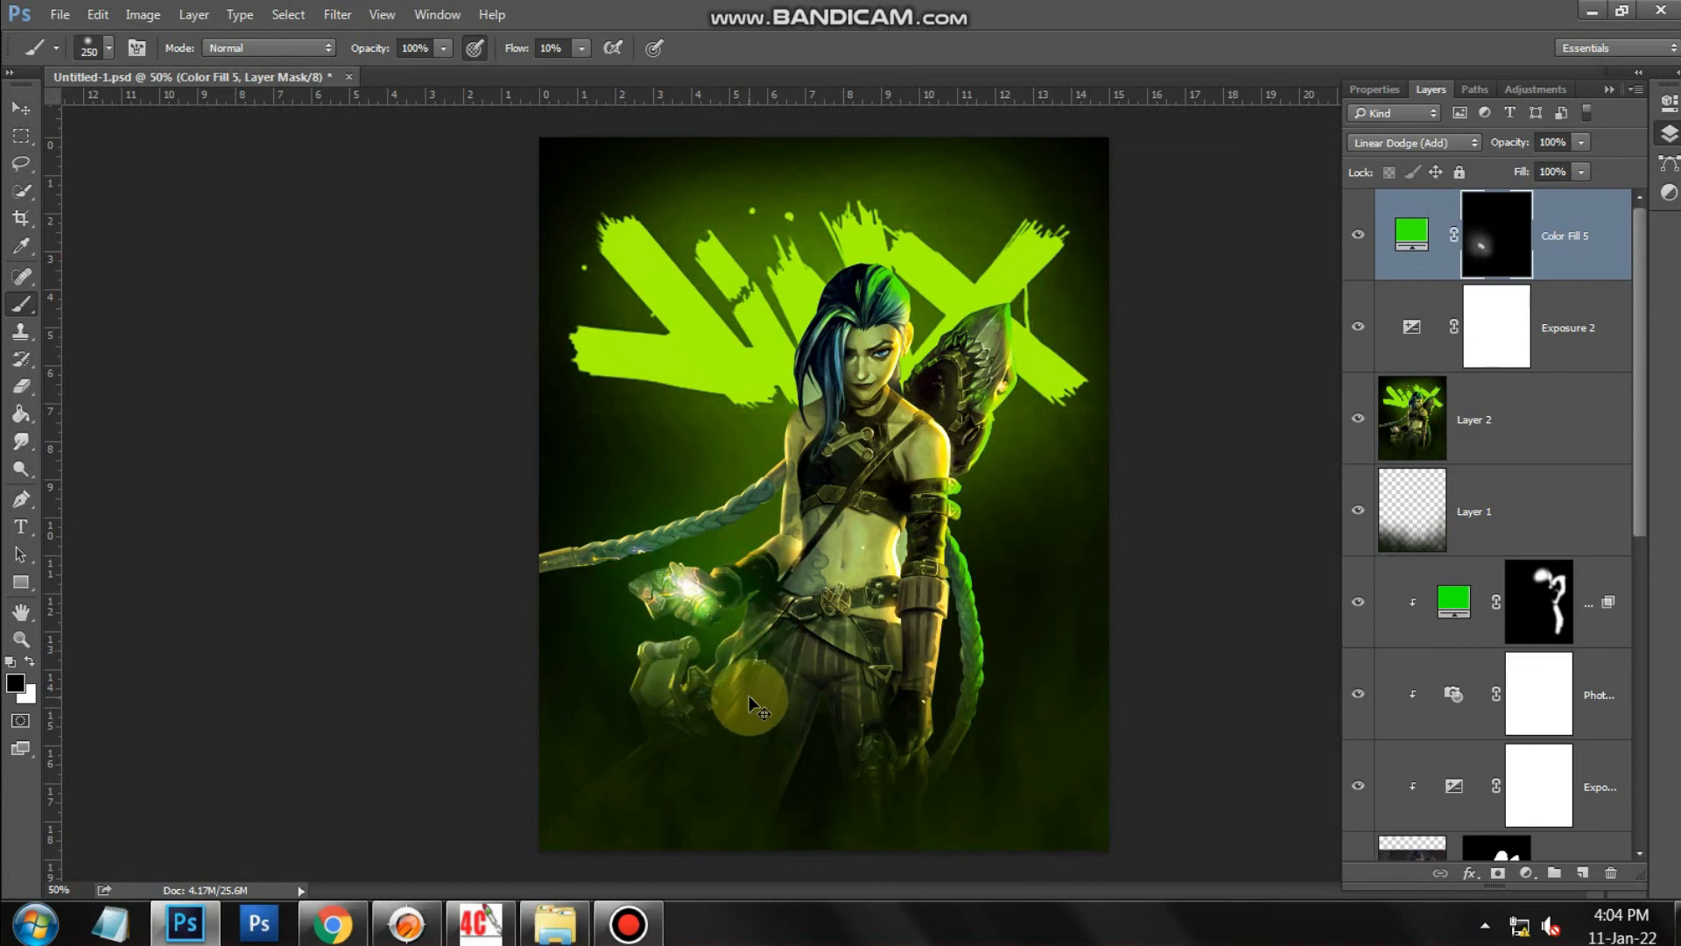
key("v")
left_click(1158, 718)
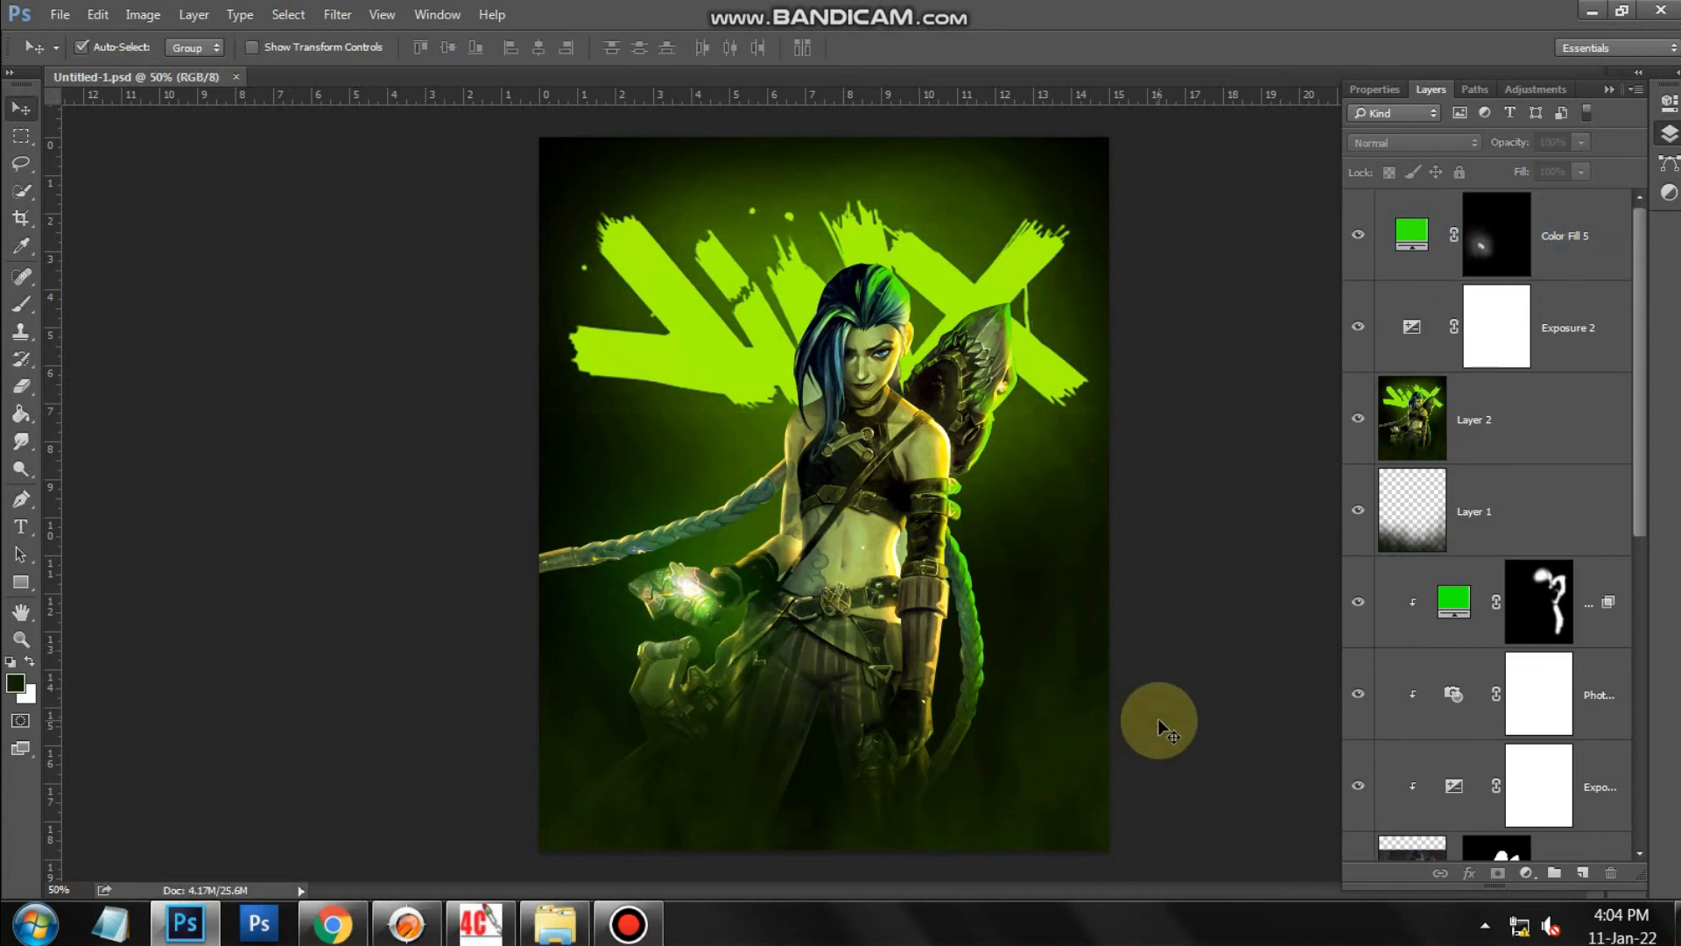
left_click_drag(825, 613, 818, 570)
left_click(1223, 686)
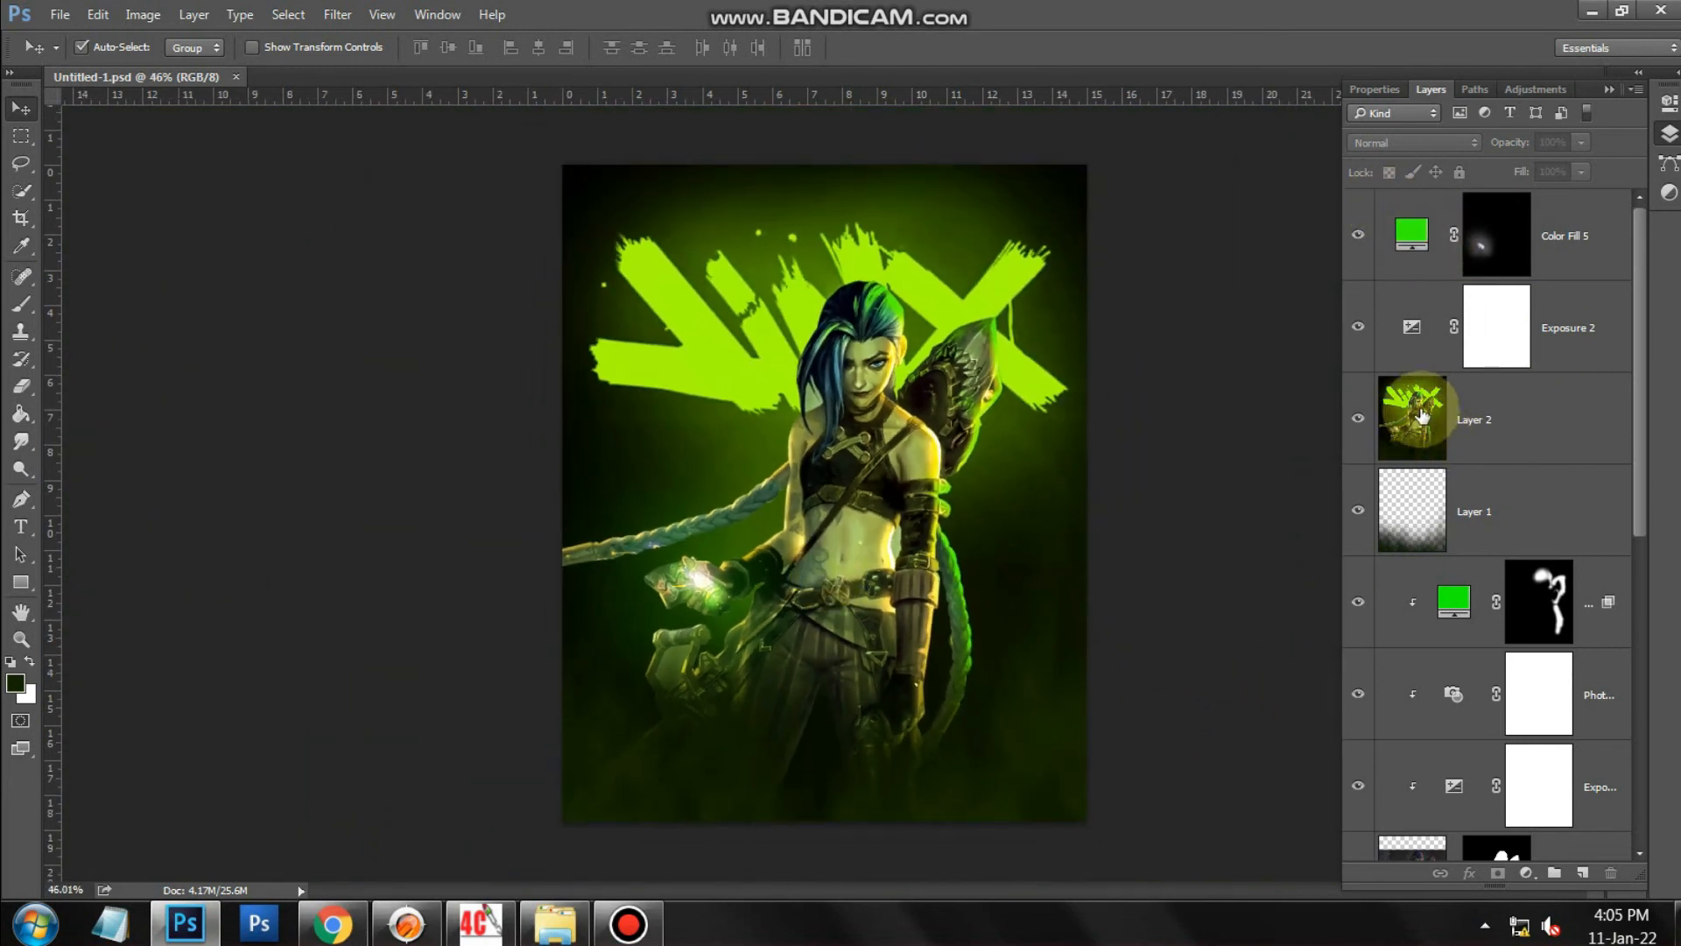
Darken the upper corners and side background of Layer 2 with a soft black 250 px brush at 10% flow.
left_click(1523, 420)
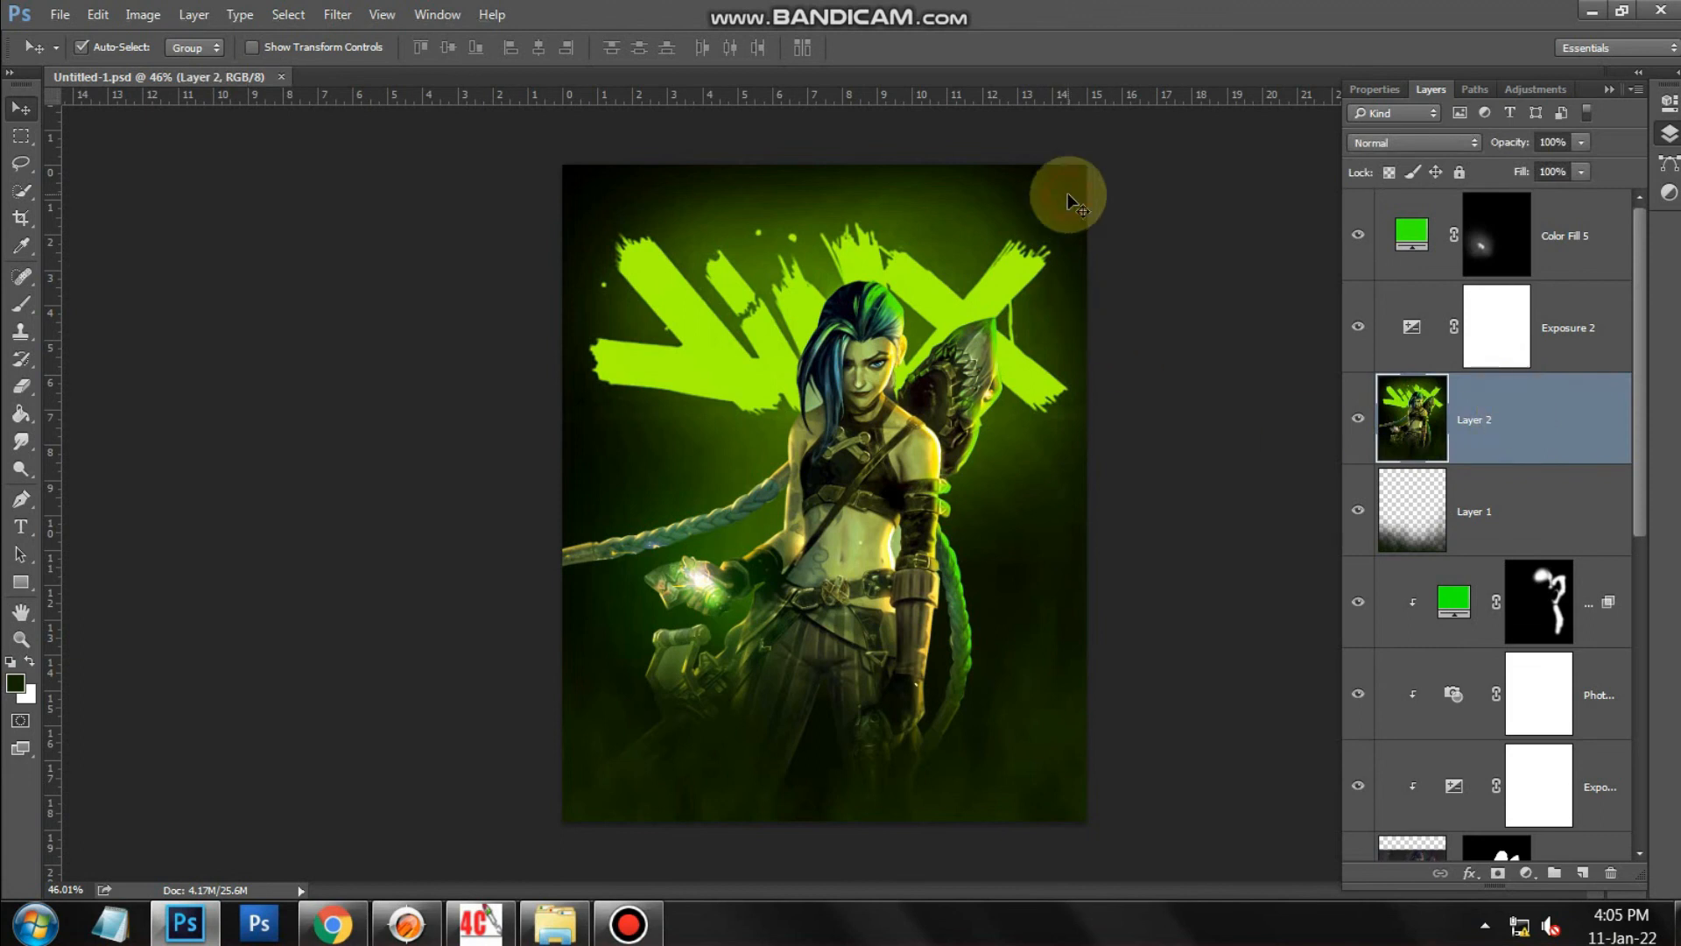
key("b")
mouse_move(995, 176)
left_mouse_down()
mouse_move(919, 202)
mouse_move(770, 213)
mouse_move(890, 212)
mouse_move(600, 187)
mouse_move(776, 180)
mouse_move(949, 210)
mouse_move(1278, 185)
left_mouse_up()
mouse_move(884, 173)
left_mouse_down()
mouse_move(743, 158)
mouse_move(525, 339)
mouse_move(848, 481)
mouse_move(1018, 483)
mouse_move(1176, 565)
mouse_move(574, 512)
left_mouse_up()
left_click_drag(594, 428, 522, 432)
left_click_drag(596, 450, 543, 461)
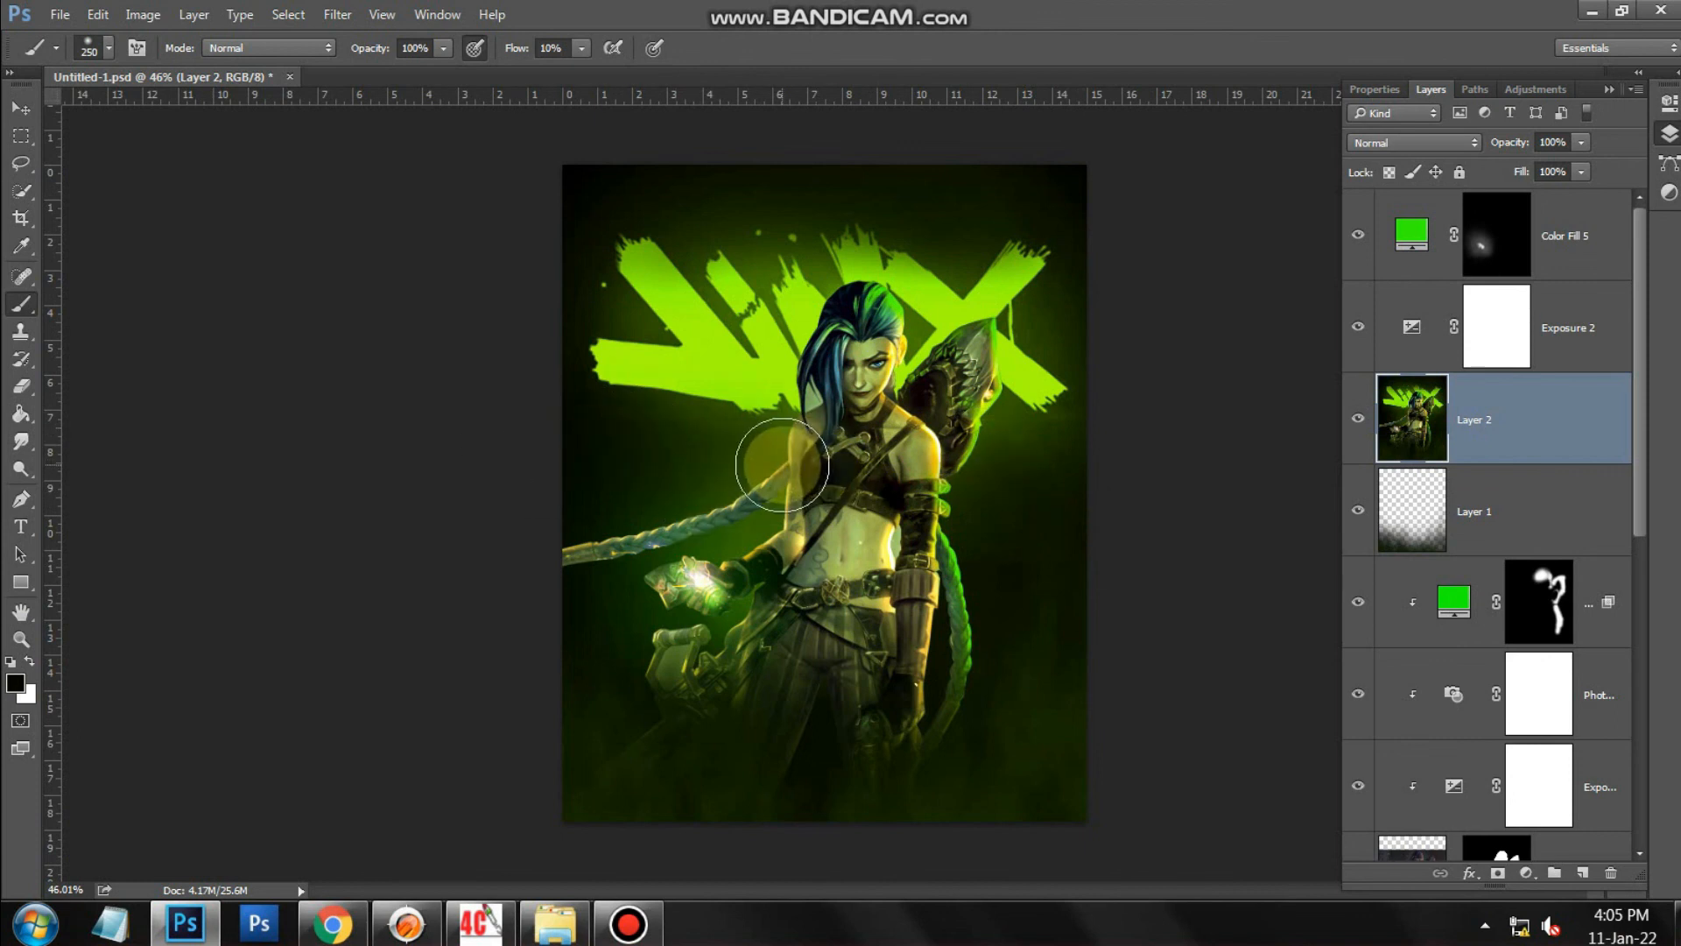
mouse_move(747, 464)
left_mouse_down()
mouse_move(718, 498)
mouse_move(731, 462)
left_mouse_up()
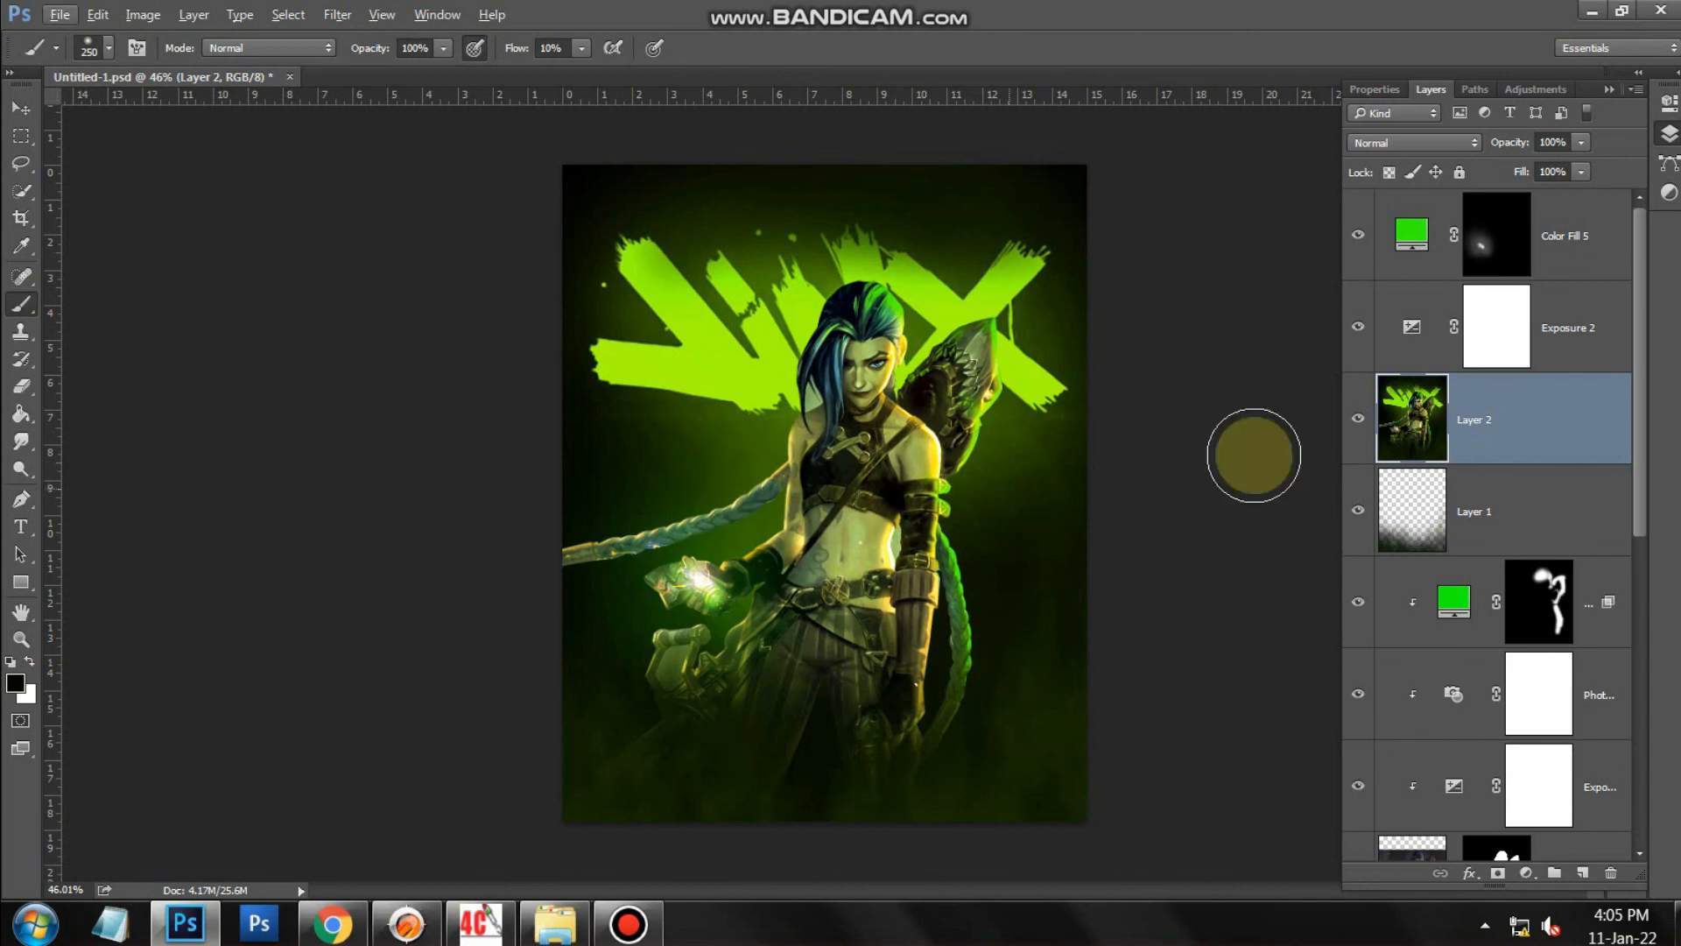